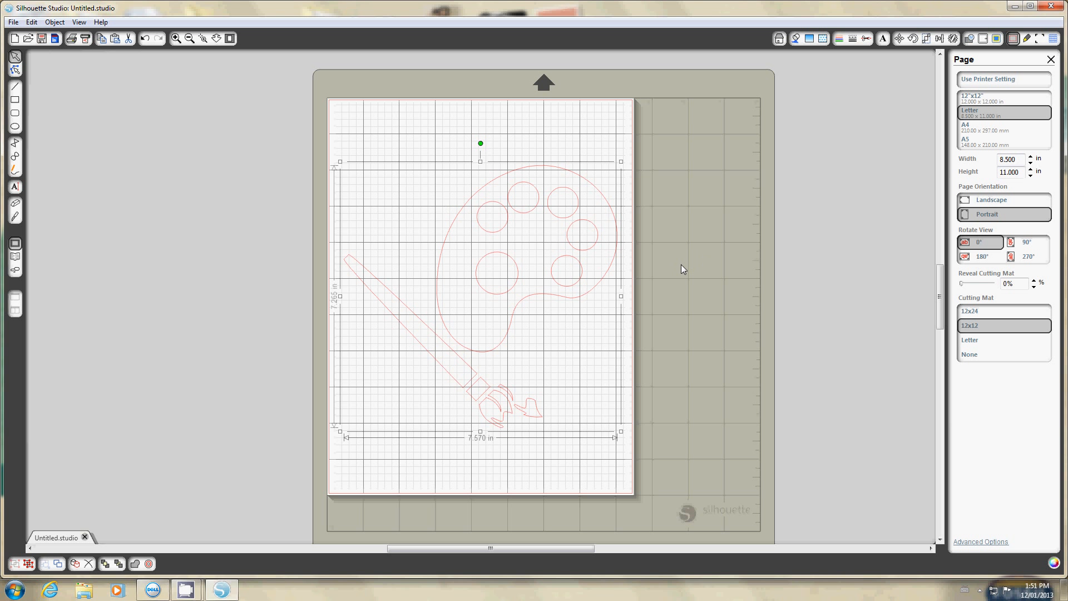
Step: Delete the palette outline, its thumb hole and all five paint circles, keeping only the paintbrush pieces
click(970, 42)
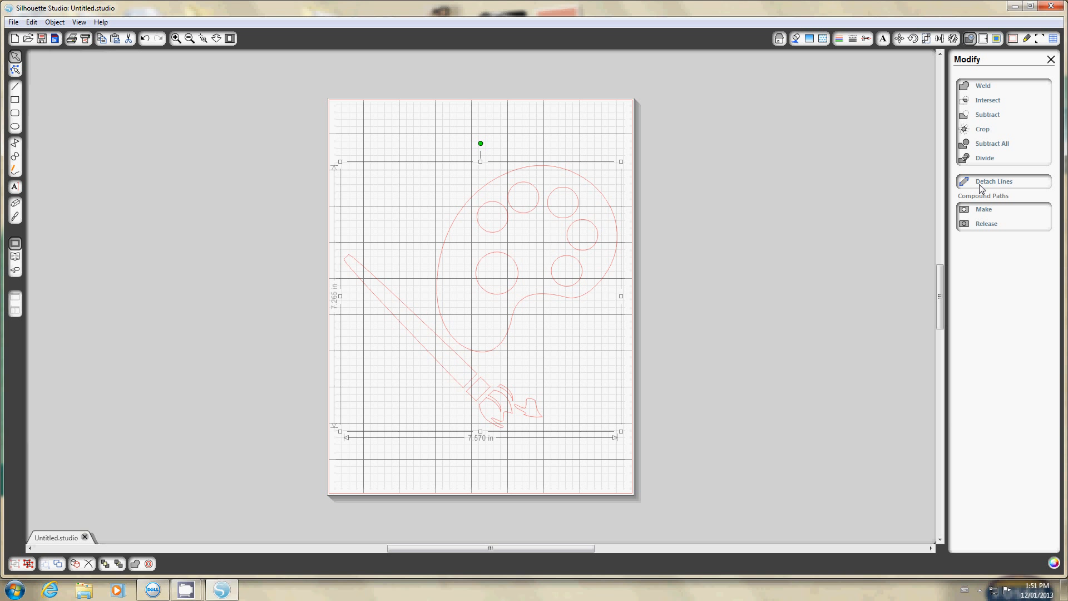
click(523, 304)
key(Delete)
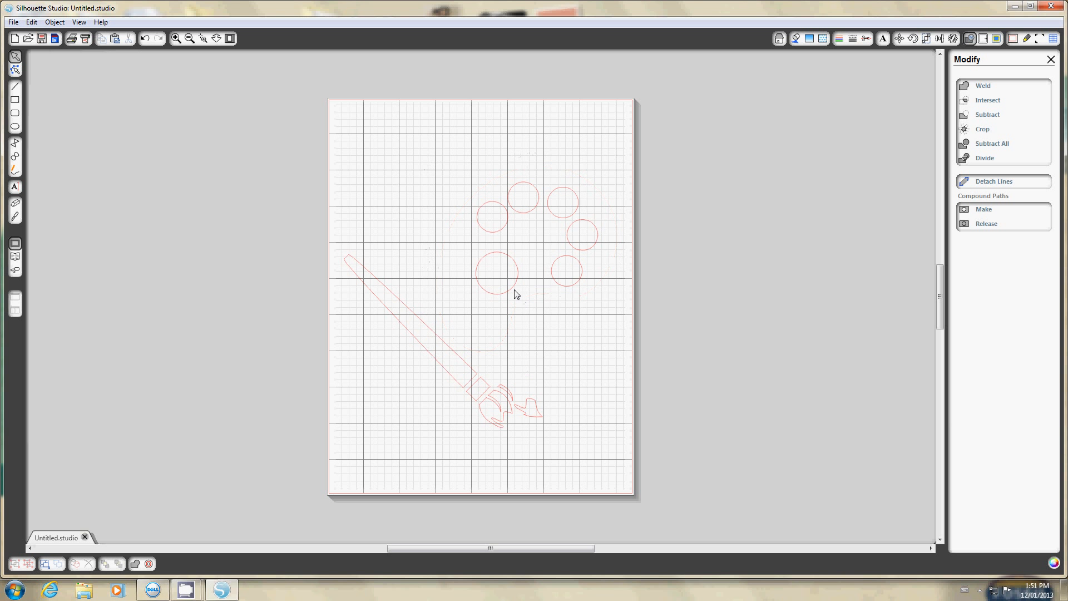
click(512, 288)
key(Delete)
click(507, 226)
key(Delete)
click(527, 212)
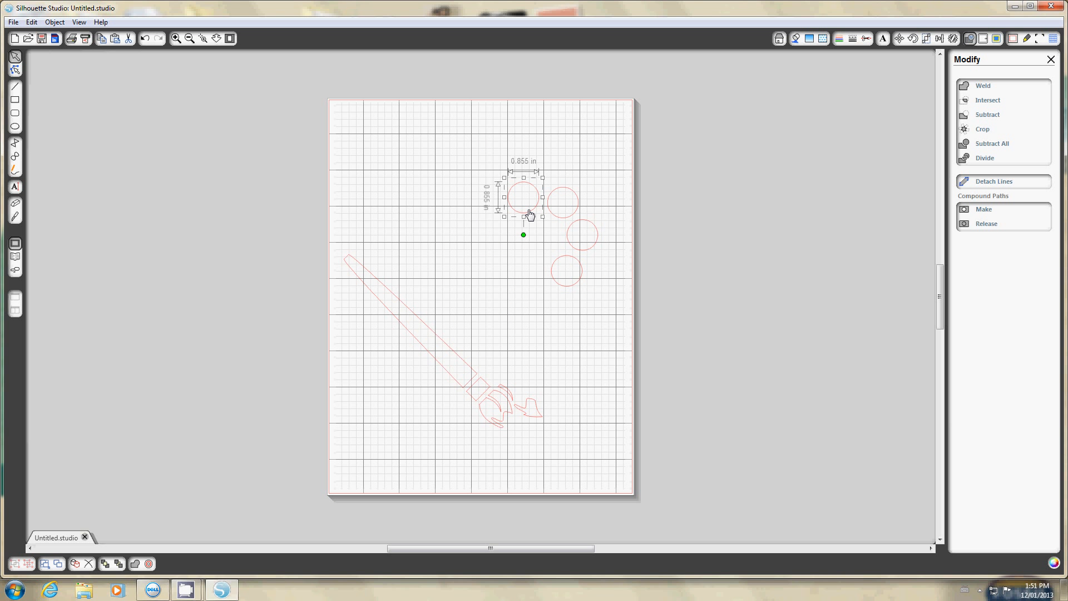
key(Delete)
click(573, 216)
key(Delete)
click(584, 251)
key(Delete)
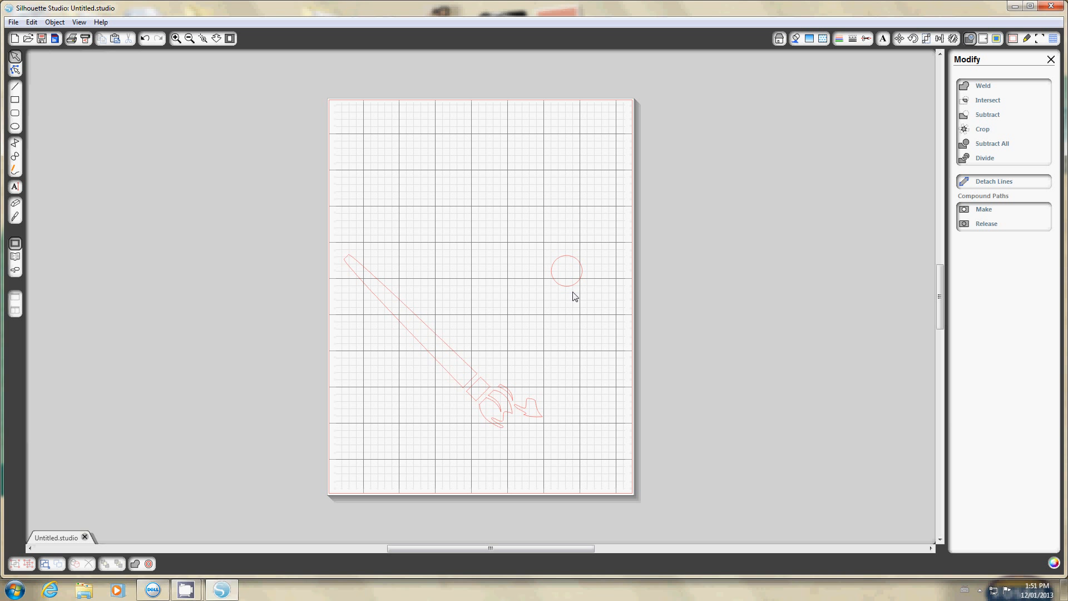
click(575, 291)
key(Delete)
Step: Give the paintbrush handle a dark brown outline and a dark brown fill
click(466, 384)
click(843, 41)
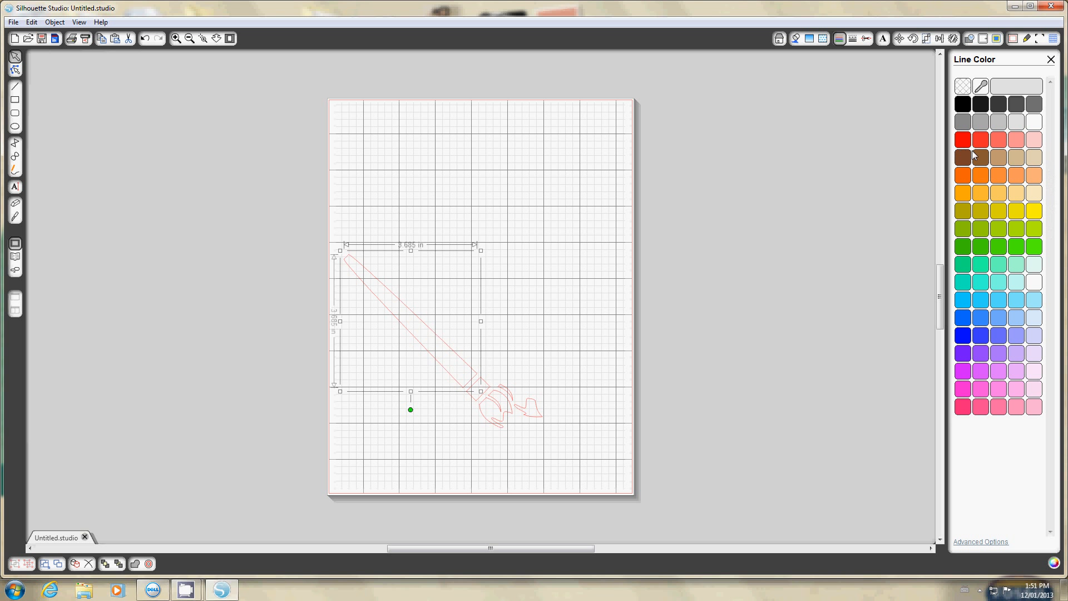
click(796, 39)
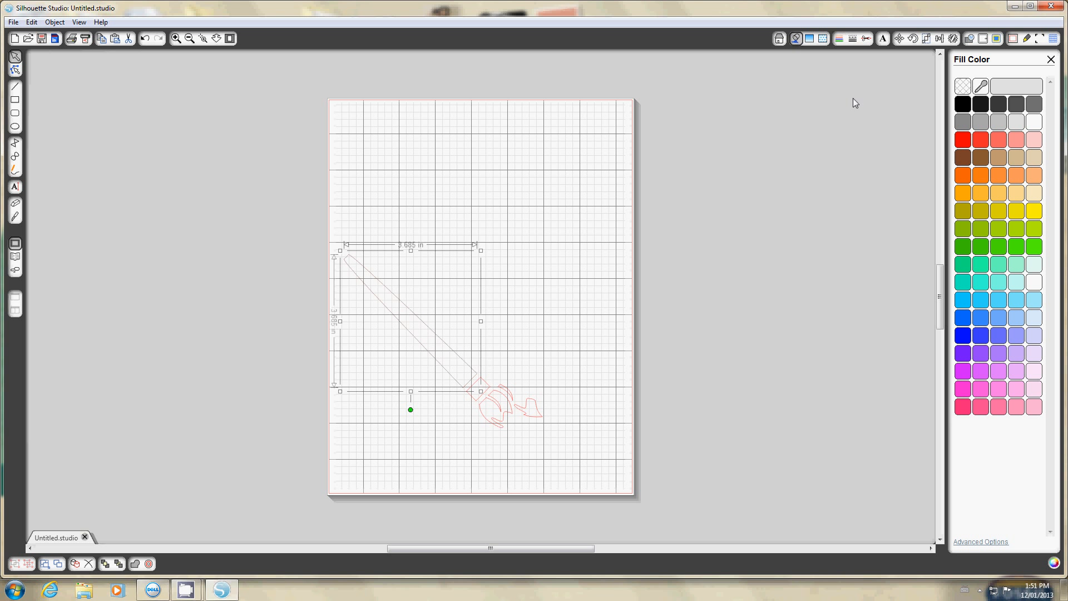
click(964, 161)
Step: Give the metal ferrule beside the handle a medium grey fill and a matching grey outline
click(488, 392)
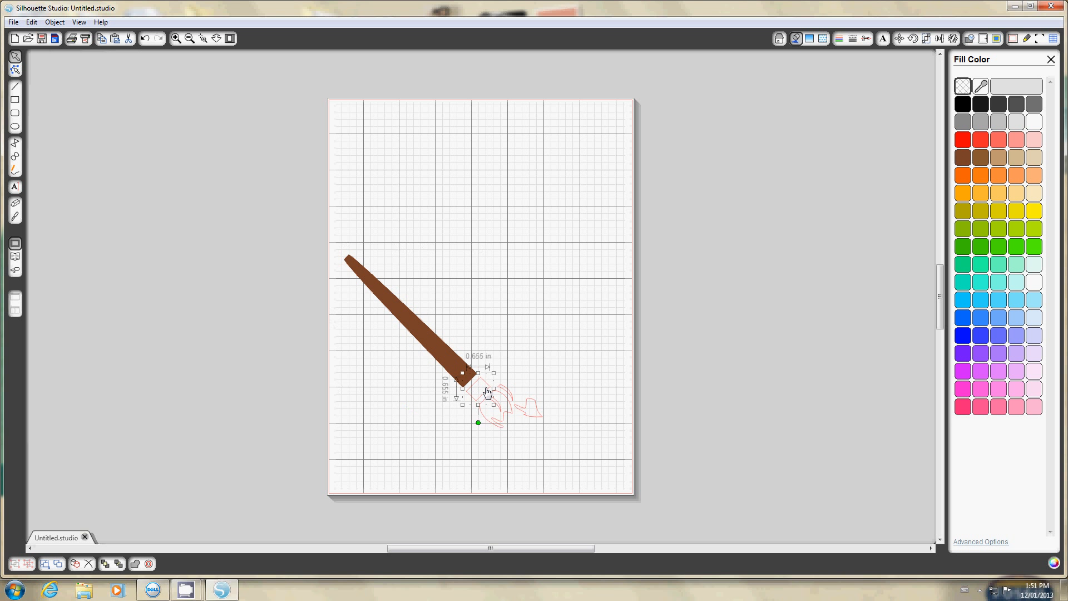
click(840, 39)
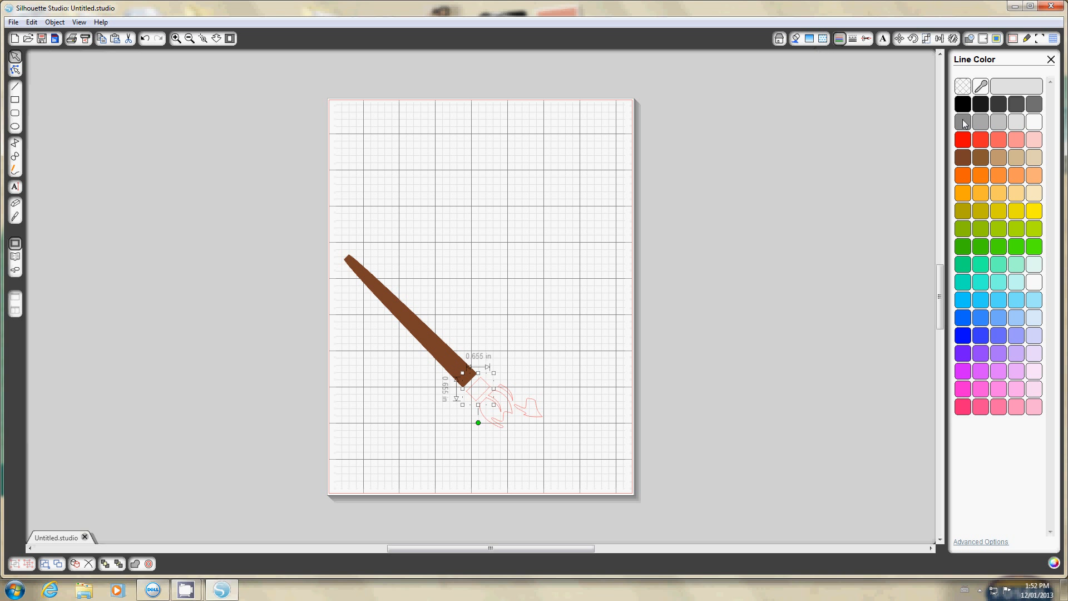
click(982, 124)
click(772, 77)
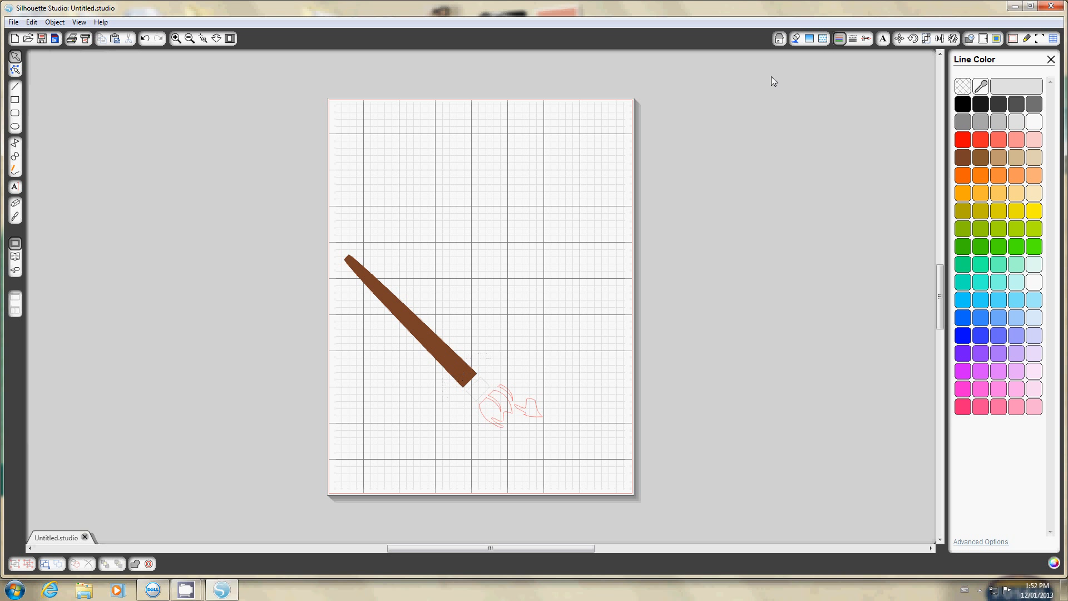
click(796, 38)
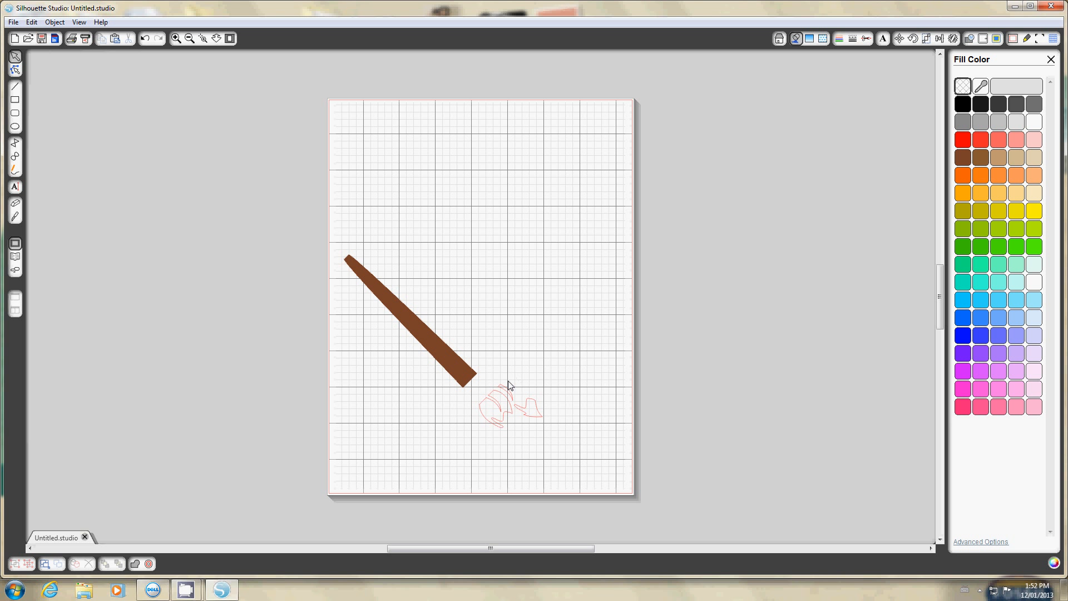
click(141, 36)
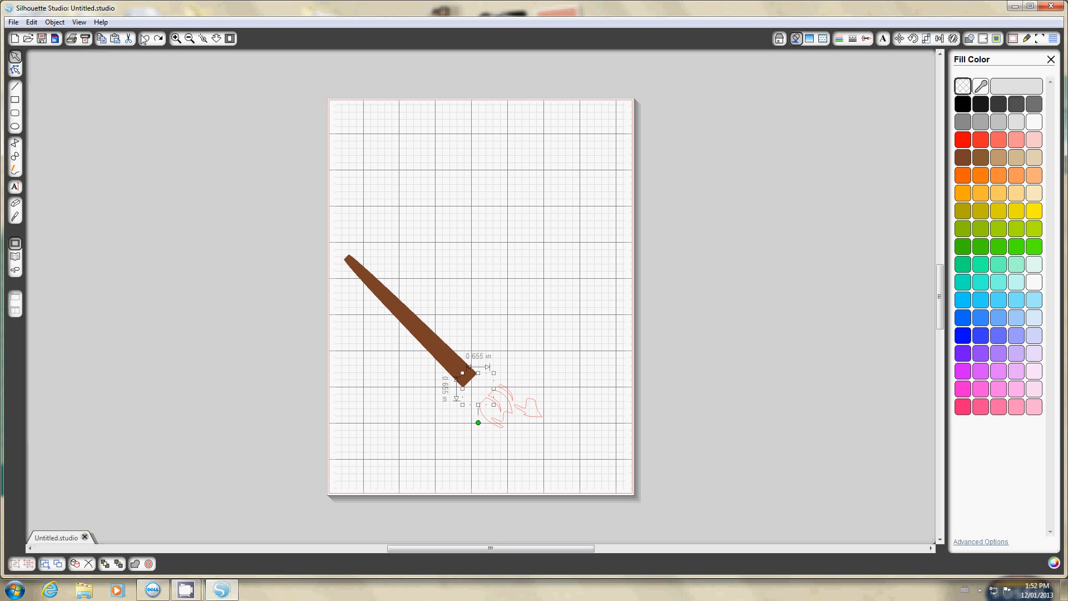
click(981, 123)
click(839, 38)
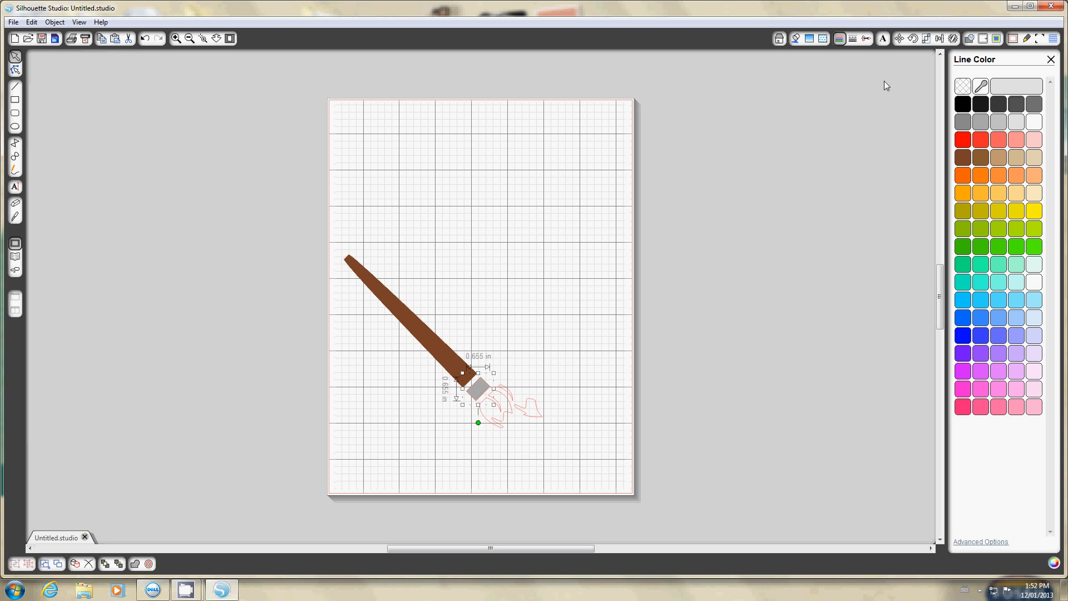
click(983, 123)
Step: Set the large bristle shape's outline and fill to the palest tan
click(507, 392)
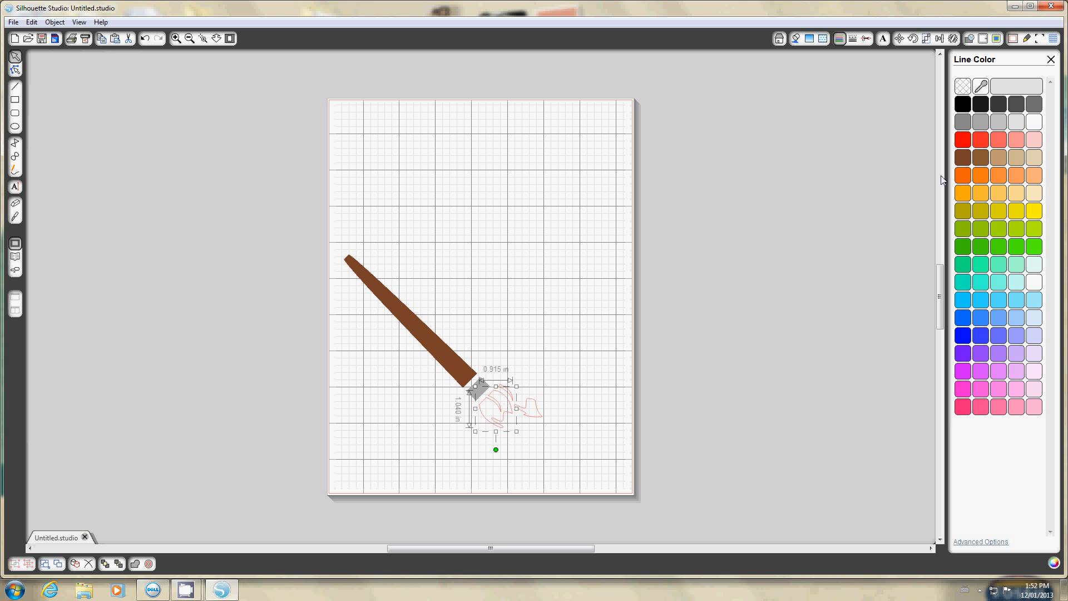
click(1034, 157)
click(796, 39)
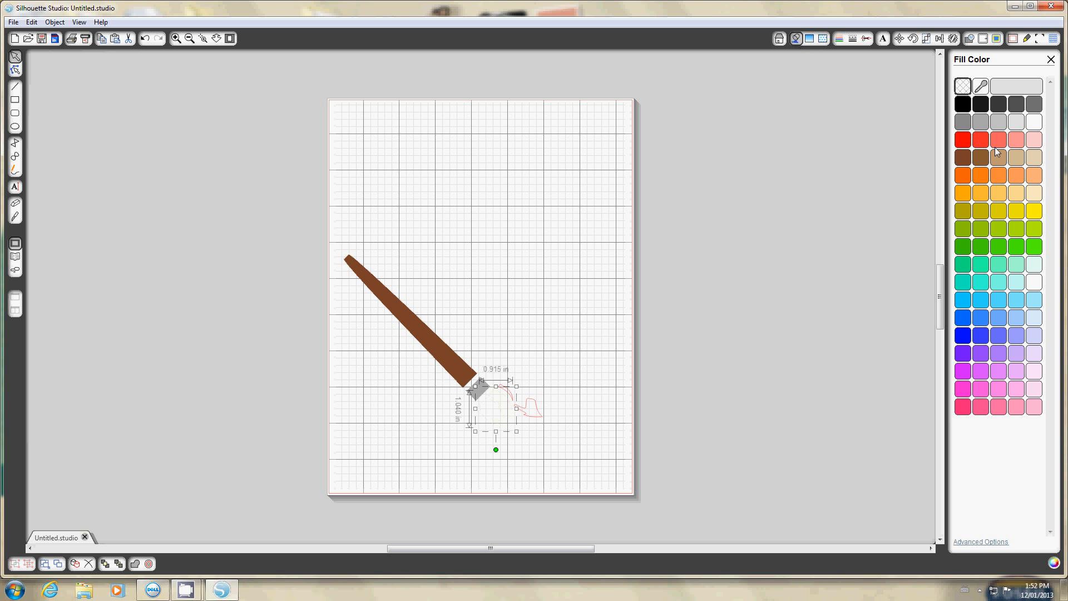
click(1034, 158)
Step: Set the outline and fill of the thin curved accent beside the bristles to medium tan
click(509, 393)
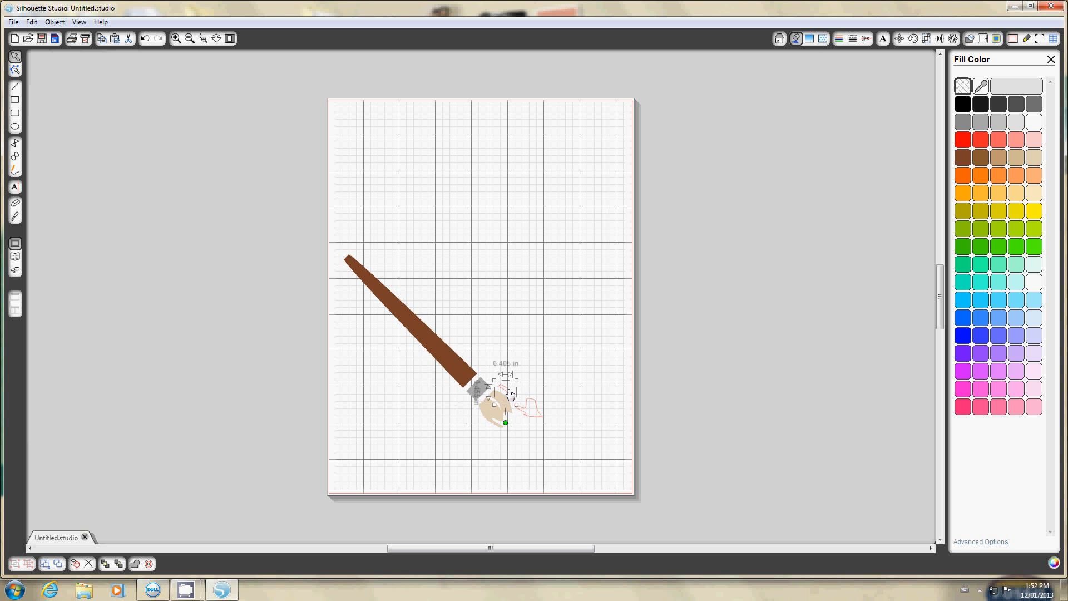
click(839, 38)
click(999, 161)
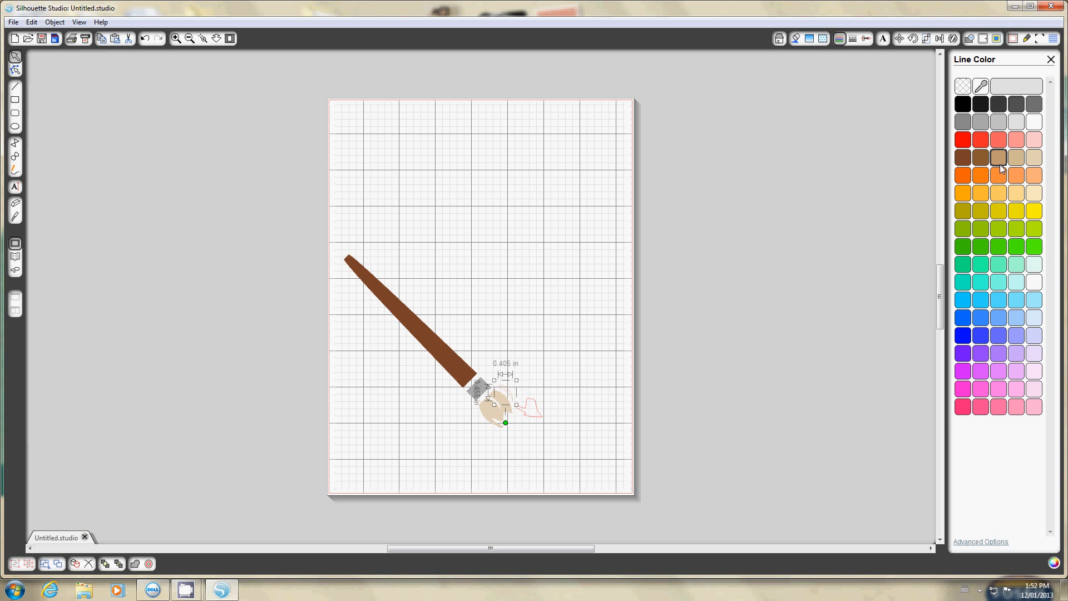
click(794, 39)
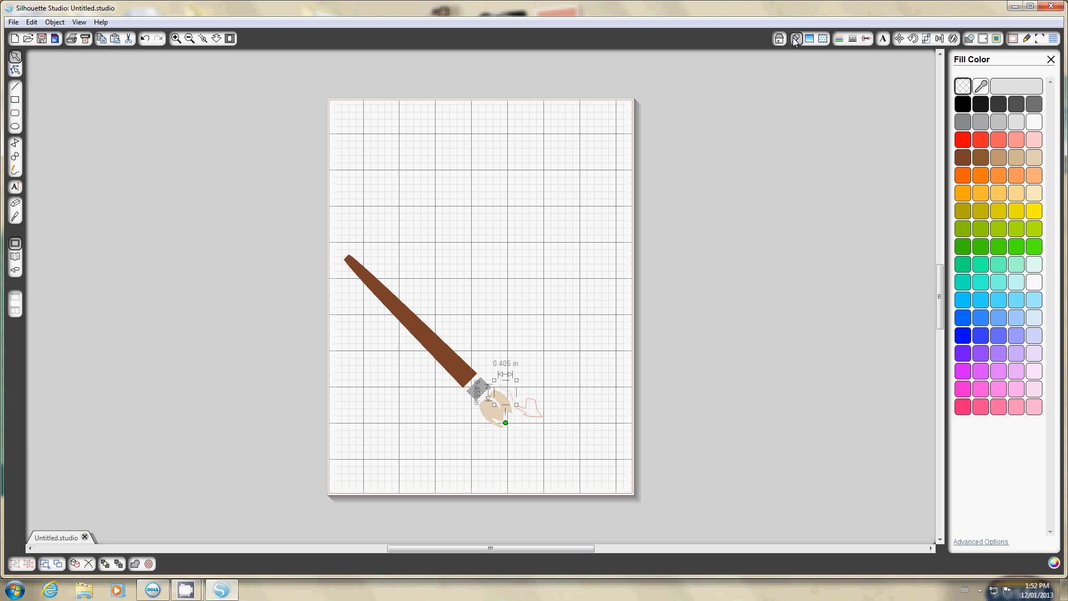
click(801, 99)
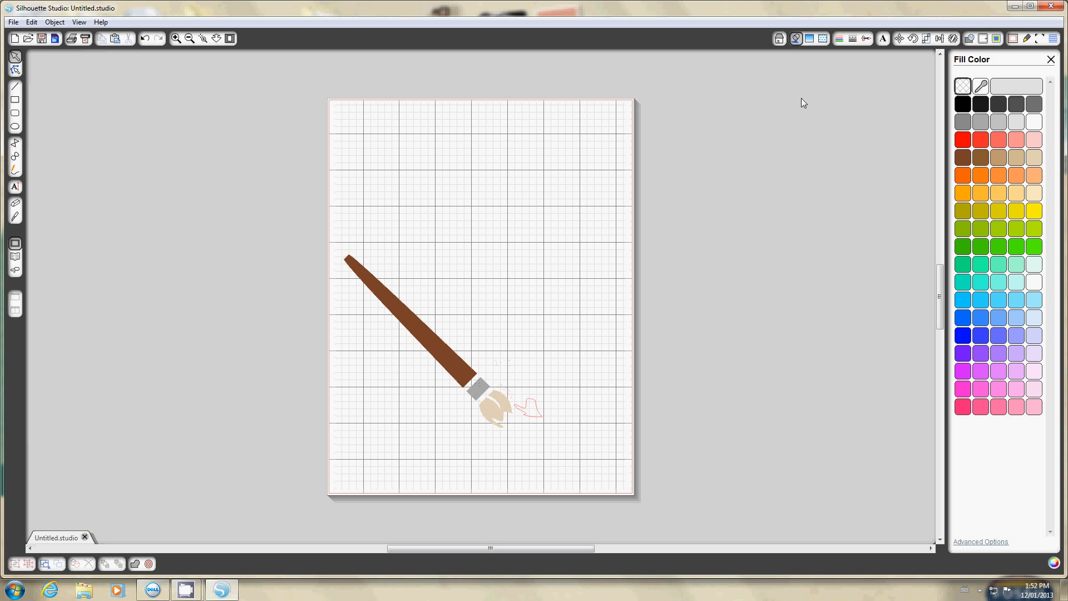
click(145, 38)
click(1001, 161)
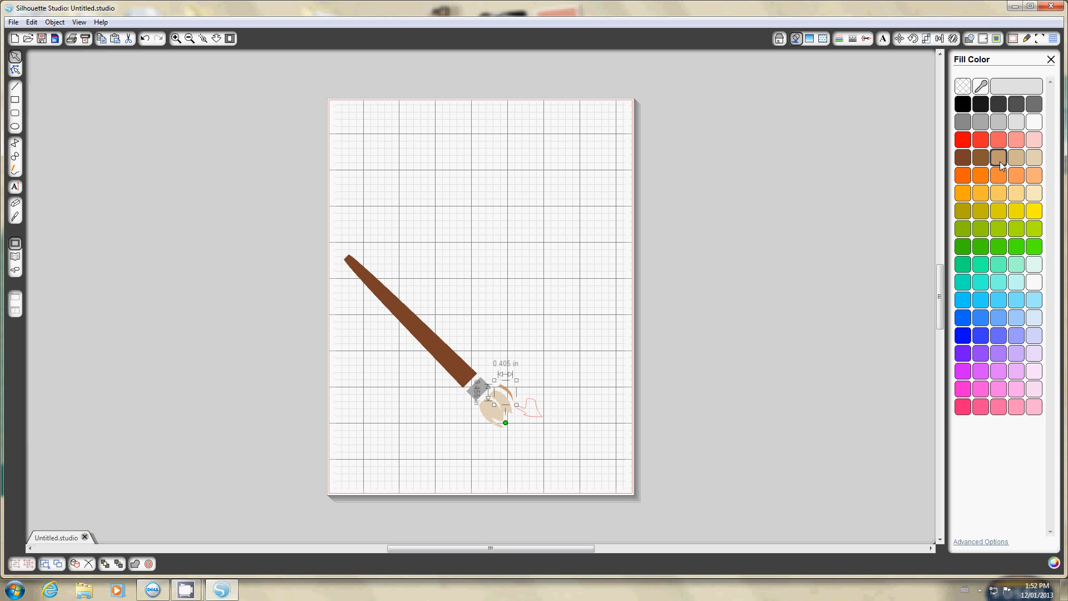
Step: Fill the paint tip shape with bright red and give it a matching red outline
click(536, 412)
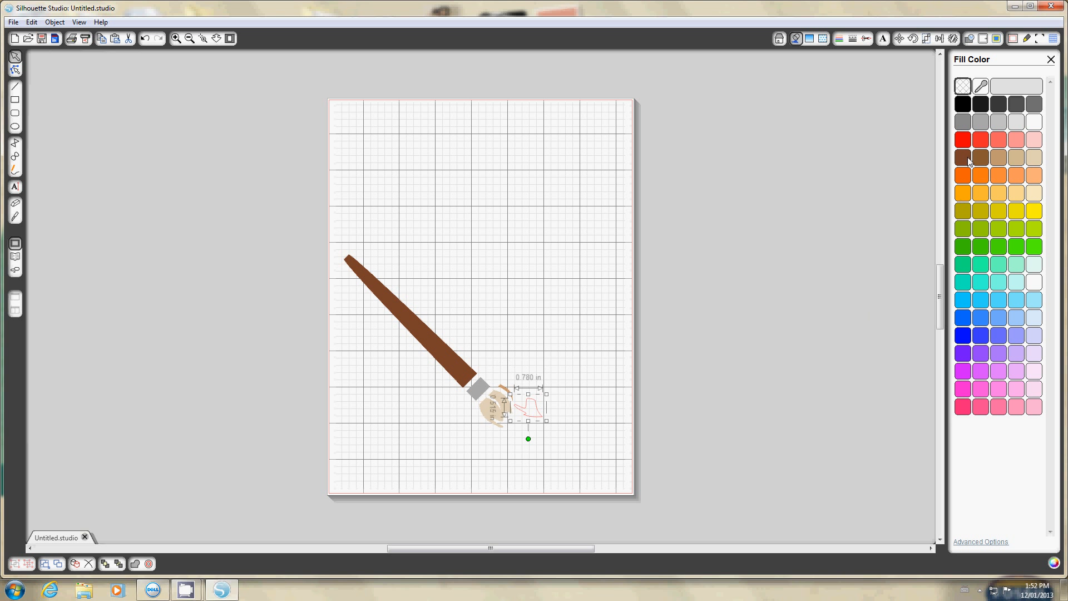
click(963, 139)
click(839, 39)
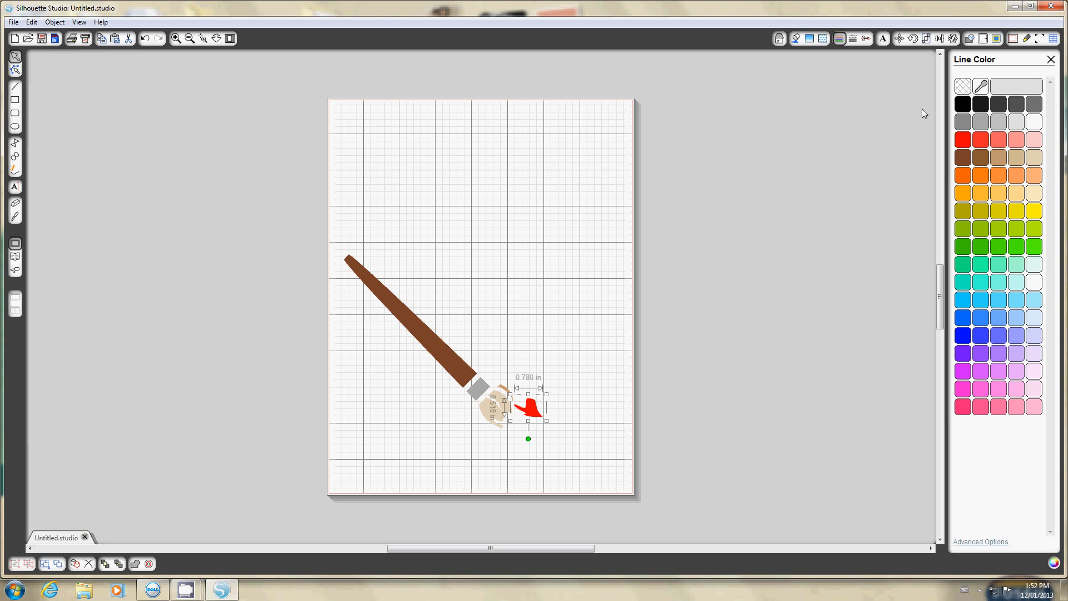
click(963, 139)
click(522, 356)
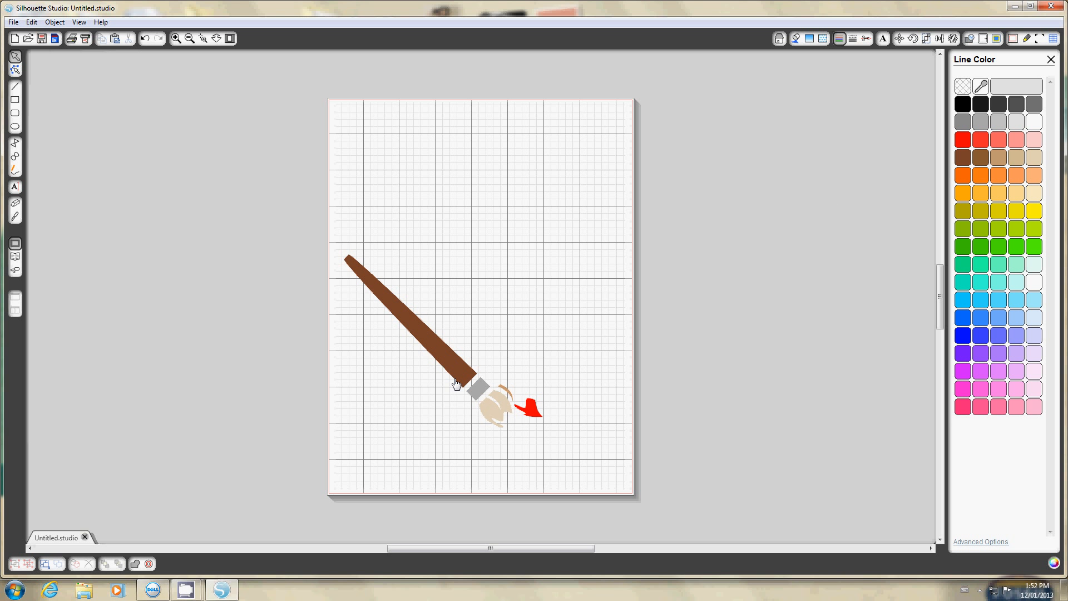
Step: Assemble the brush higher on the page by joining the handle, ferrule, bristles and tan accent, leaving the red tip separate
drag(465, 375, 485, 286)
drag(483, 390, 501, 293)
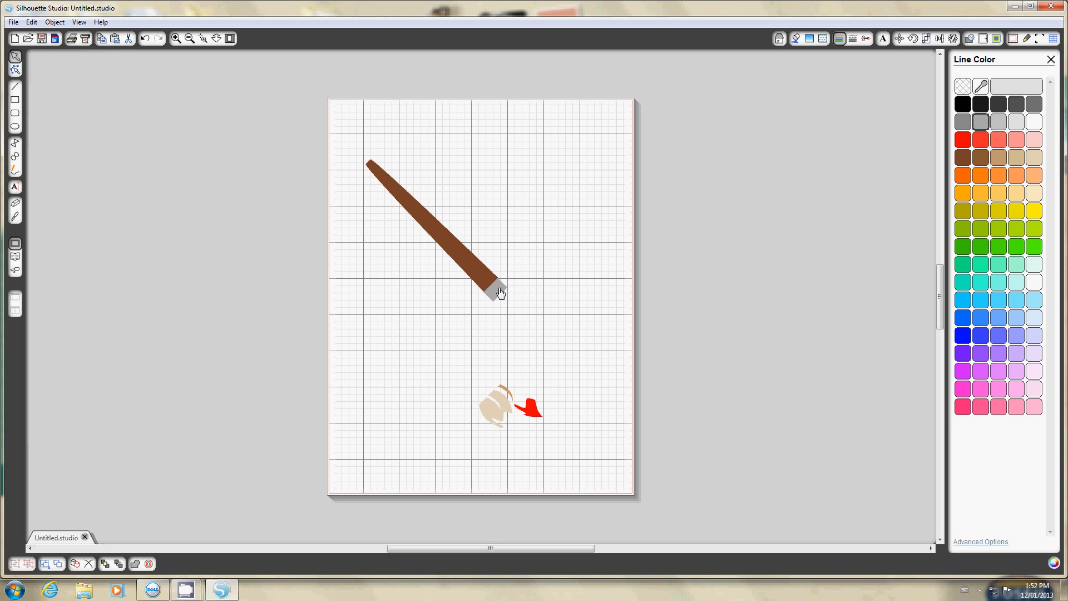
drag(492, 405, 504, 311)
click(503, 316)
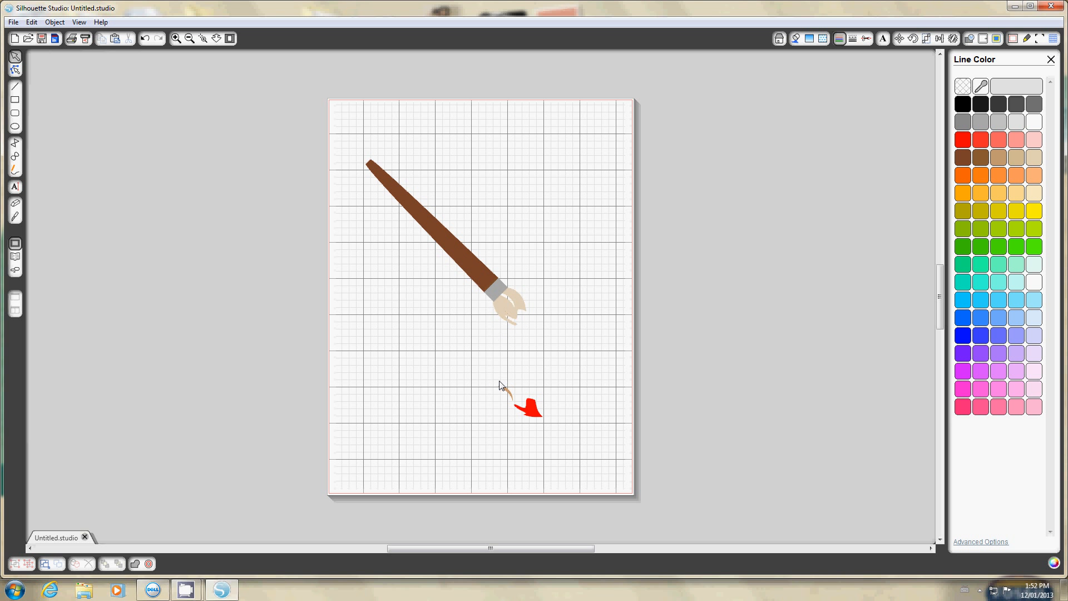
drag(501, 386, 505, 302)
click(533, 368)
Step: Group the handle, ferrule, bristles and accent into one brush, leaving out the red paint tip
mouse_move(340, 140)
mouse_down()
mouse_move(433, 262)
mouse_move(574, 366)
mouse_up()
click(610, 349)
mouse_move(380, 194)
mouse_down()
mouse_move(504, 311)
mouse_move(573, 350)
mouse_up()
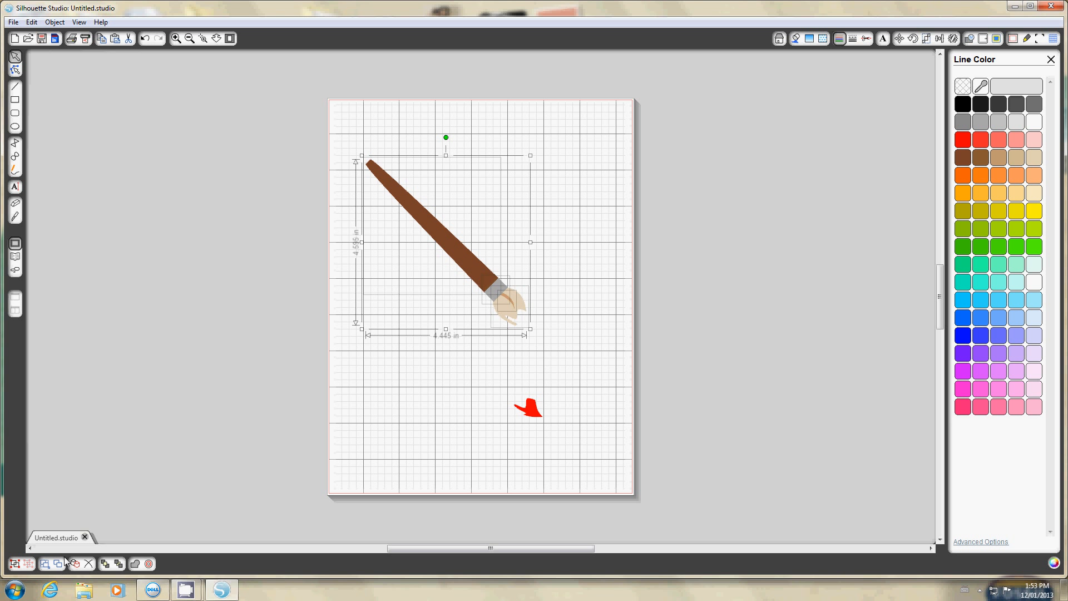
click(15, 566)
click(603, 374)
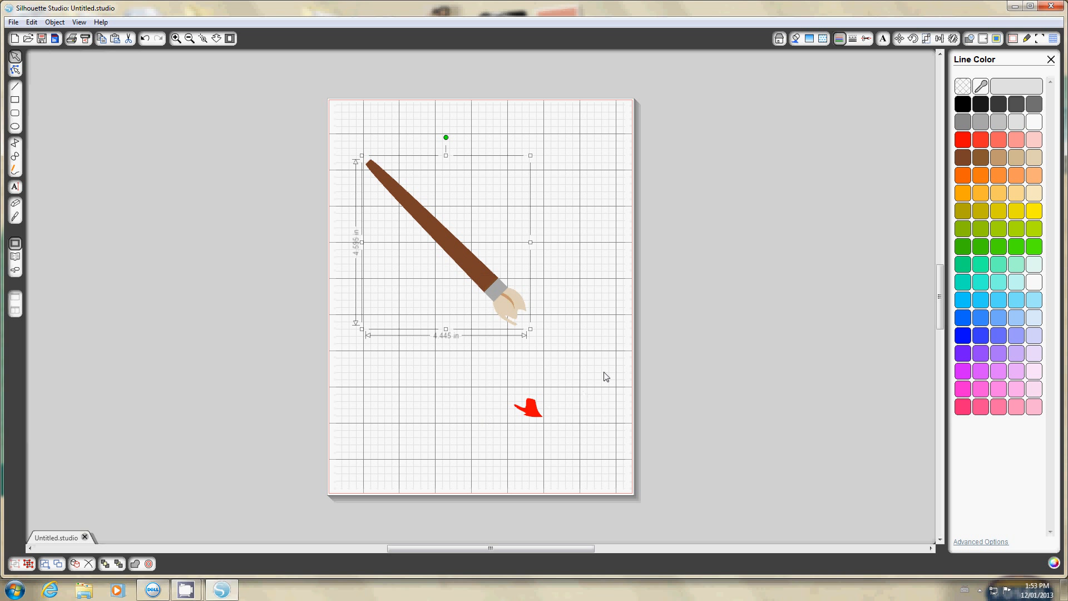
Step: Move the red paint tip close below the brush and place a duplicate of the brush to the original's upper right
mouse_move(501, 317)
mouse_down()
mouse_move(596, 302)
mouse_move(468, 309)
mouse_move(498, 310)
mouse_up()
drag(535, 417, 541, 348)
click(502, 301)
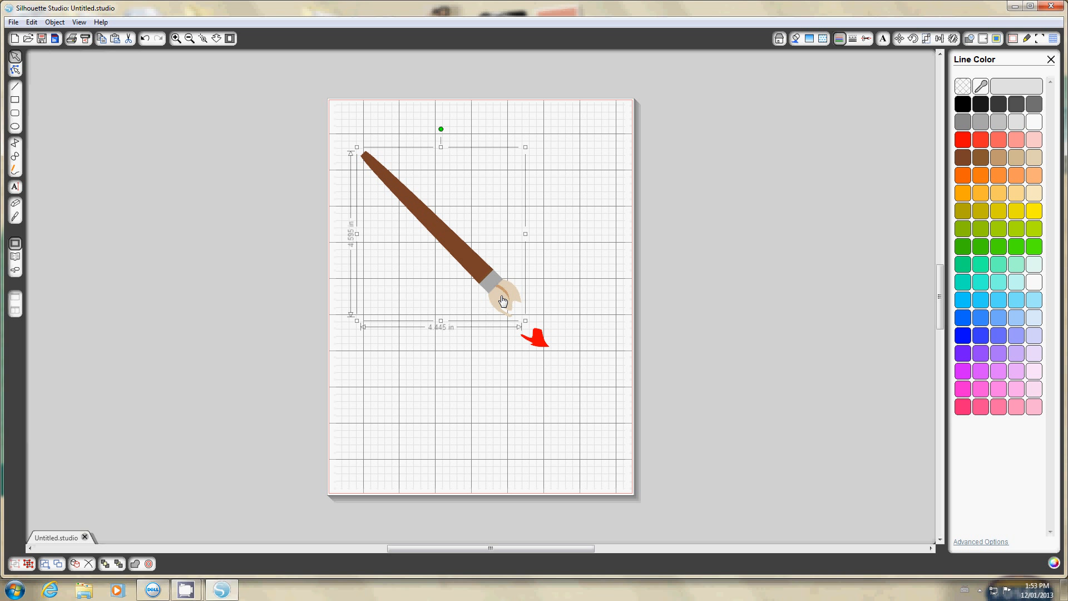
key(ctrl+v)
drag(524, 321, 544, 271)
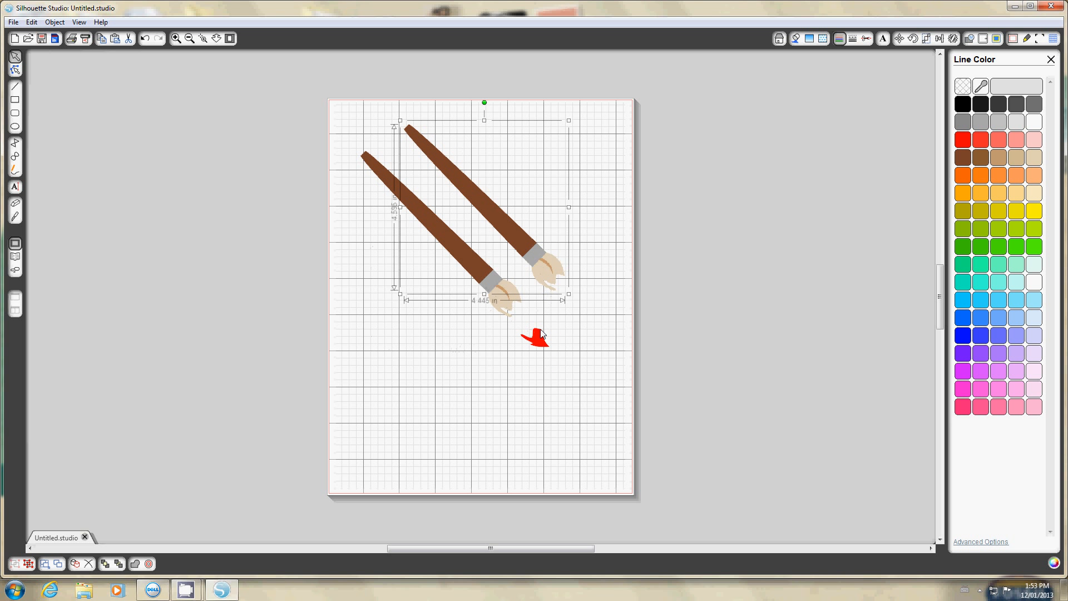
Step: Duplicate the red paint tip and place the copy to the right of the original
click(541, 345)
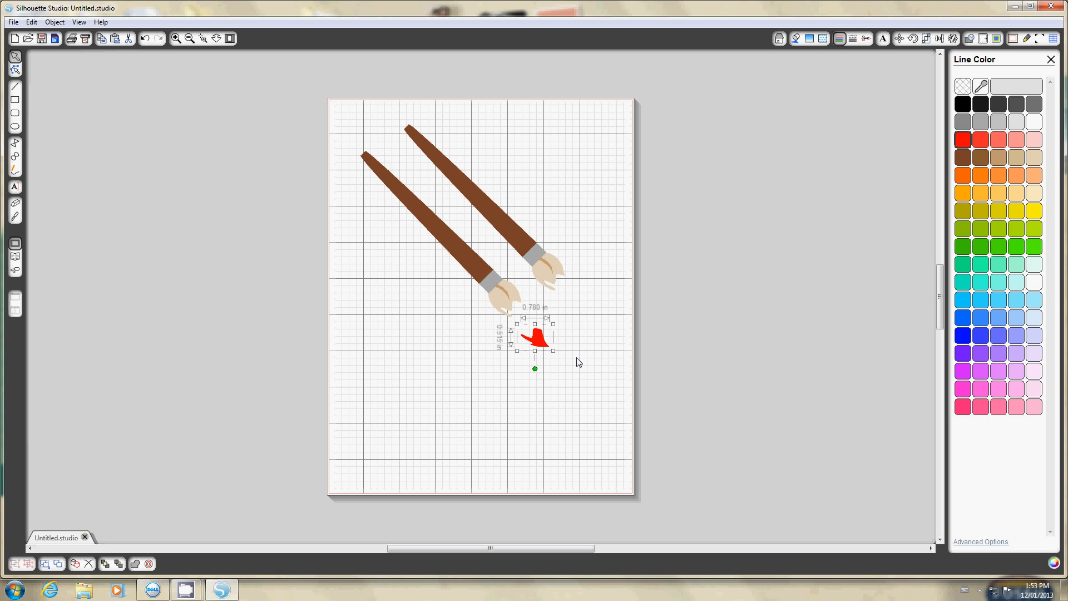
key(ctrl+c)
key(ctrl+v)
drag(568, 368, 601, 337)
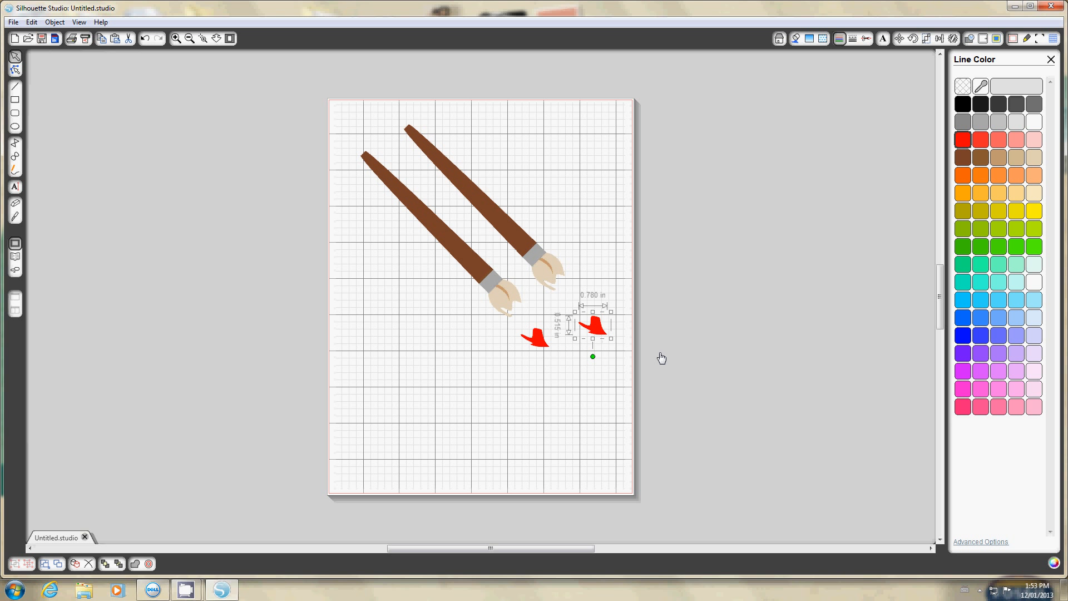
Step: Change the duplicated paint tip's outline and fill to dark green
click(960, 252)
click(795, 38)
click(965, 252)
click(542, 425)
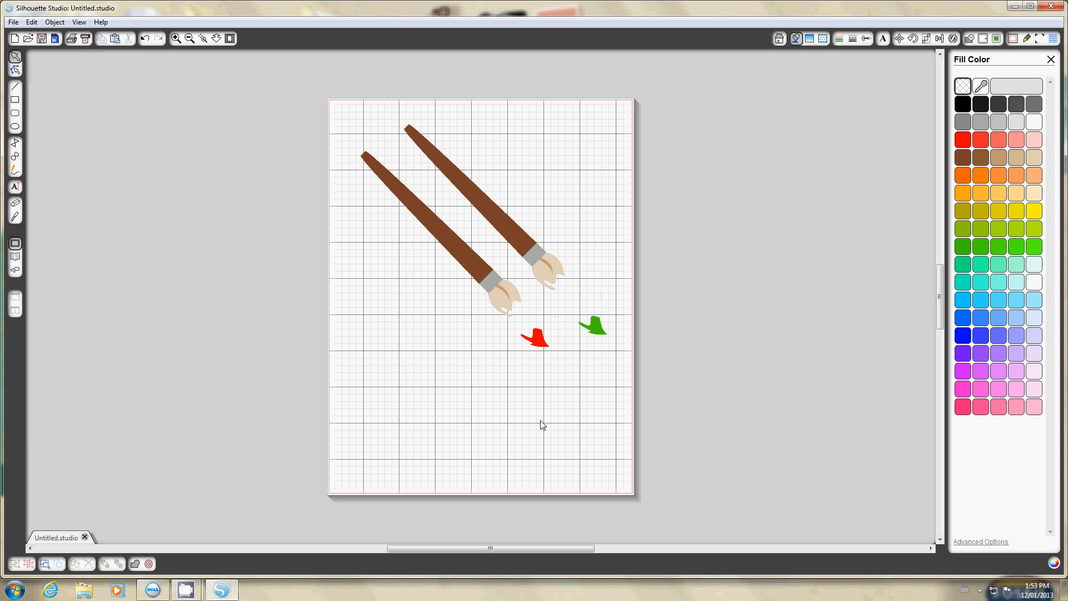
Step: Place the green tip on the second brush's bristles and move the first brush and red tip to the page's left edge
drag(596, 328, 565, 294)
click(498, 297)
drag(498, 298, 335, 306)
drag(534, 341, 358, 332)
Step: Group the second brush with its green tip and move it over the page's right edge
mouse_move(475, 181)
mouse_down()
mouse_move(594, 282)
mouse_move(618, 317)
mouse_move(606, 317)
mouse_up()
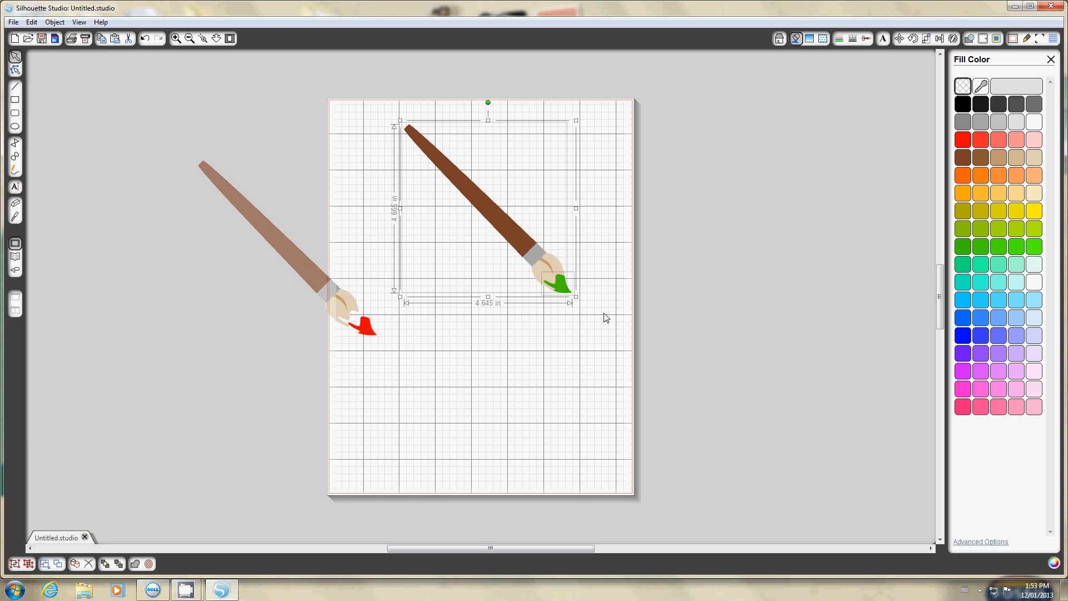
click(15, 565)
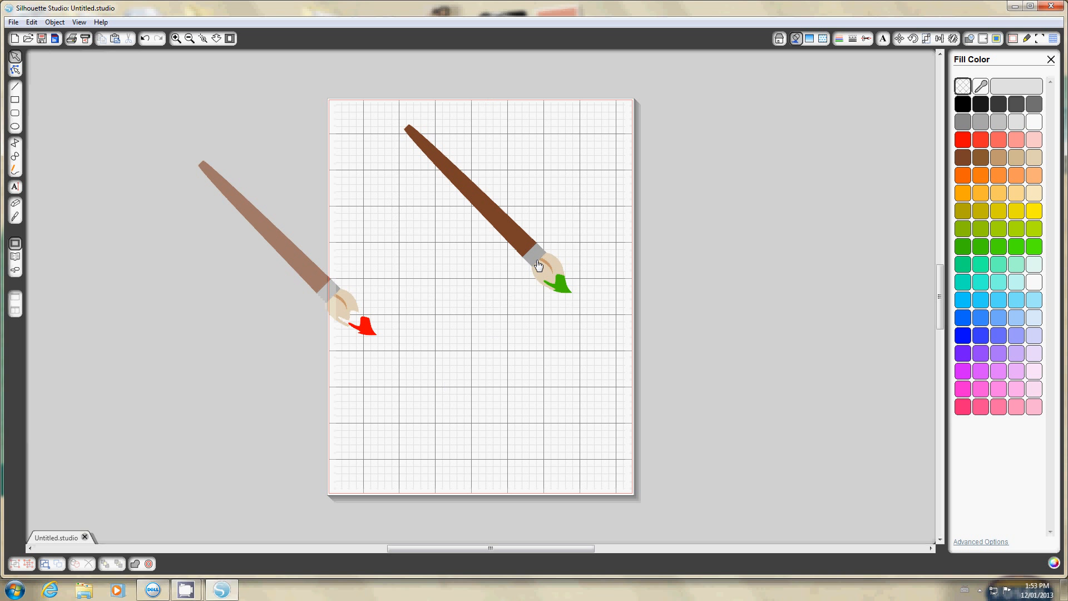
drag(535, 261, 712, 246)
Step: Place the red tip on the first brush's bristles and move the assembled brush off the page's left side
click(280, 327)
mouse_move(307, 288)
mouse_down()
mouse_move(409, 299)
mouse_move(453, 288)
mouse_up()
mouse_move(360, 330)
mouse_down()
mouse_move(505, 328)
mouse_move(493, 324)
mouse_up()
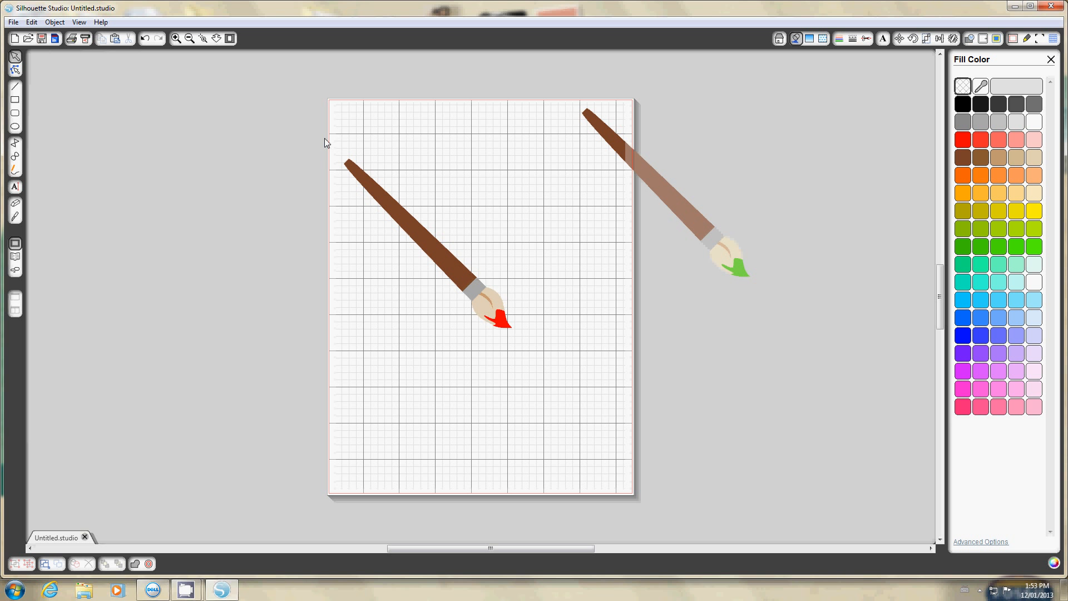
drag(329, 137, 568, 387)
drag(455, 315, 259, 311)
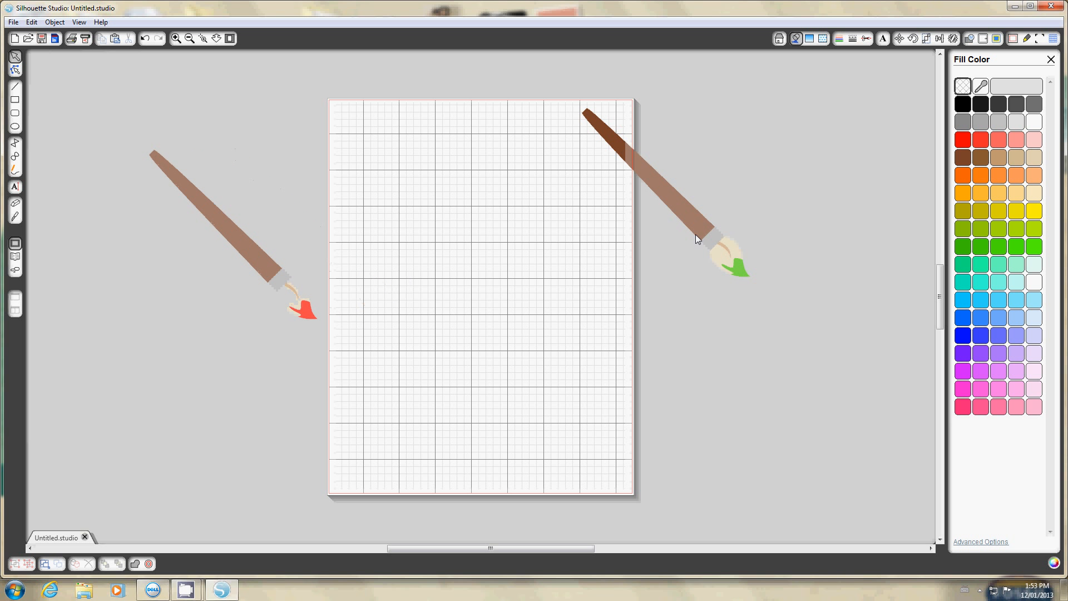
Step: Move the green-tipped brush to the page's left side beside the red-tipped one and show the registration marks
mouse_move(698, 235)
mouse_down()
mouse_move(351, 210)
mouse_move(281, 219)
mouse_up()
click(331, 223)
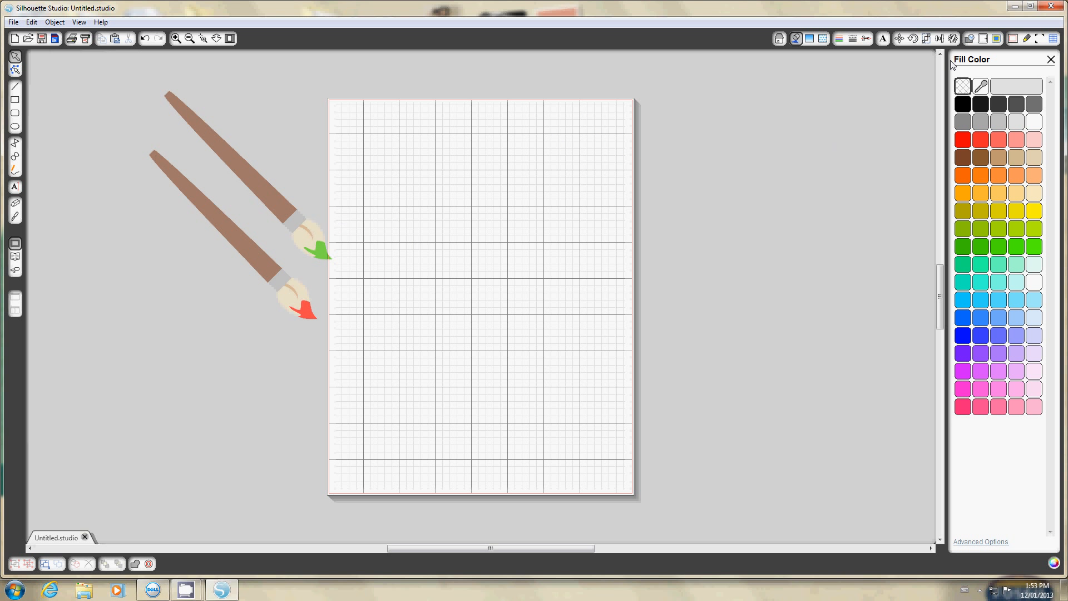
click(1041, 38)
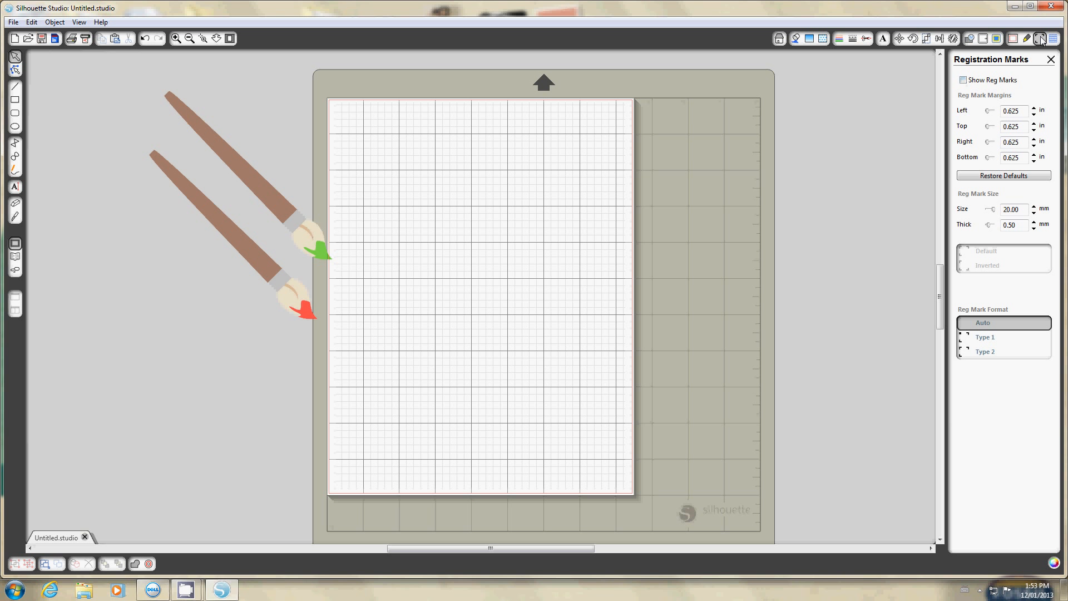
click(963, 80)
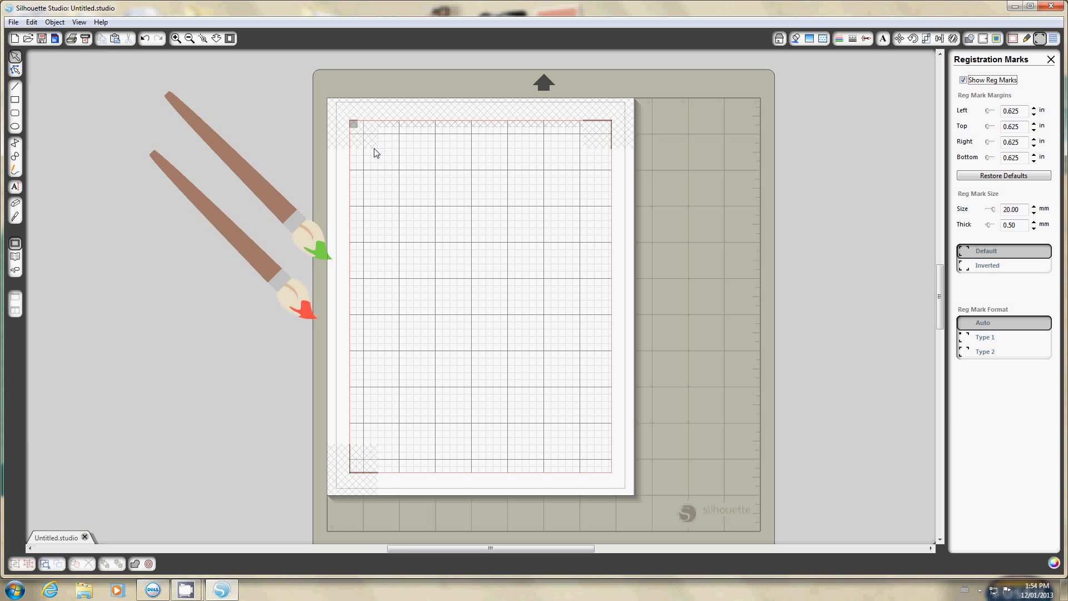
Step: Move the green-tipped brush onto the page inside the registration marks and enlarge it to about 5.5 in wide
click(288, 229)
mouse_move(288, 230)
mouse_down()
mouse_move(444, 241)
mouse_move(490, 271)
mouse_move(523, 271)
mouse_up()
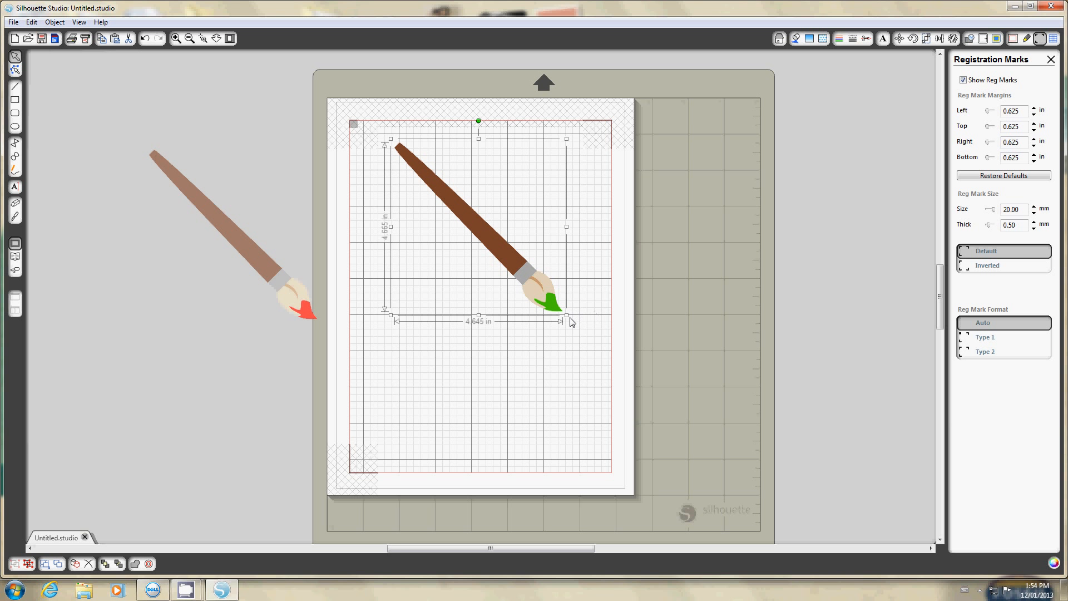
mouse_move(567, 315)
mouse_down()
mouse_move(597, 343)
mouse_move(554, 370)
mouse_up()
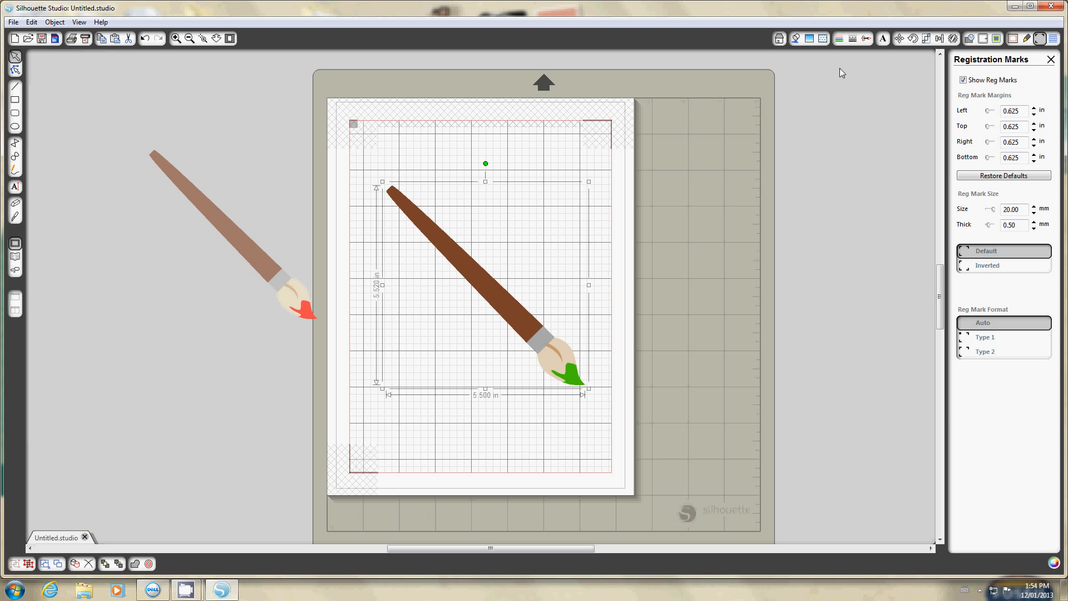
Step: Set the green-tipped brush's cut style to No Cut
click(866, 39)
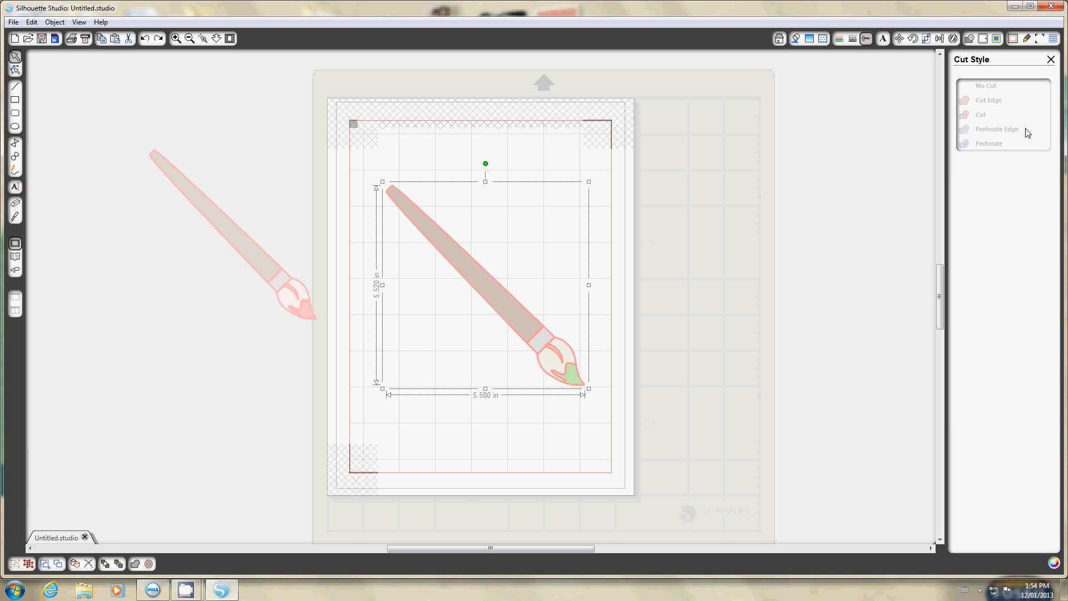
click(984, 88)
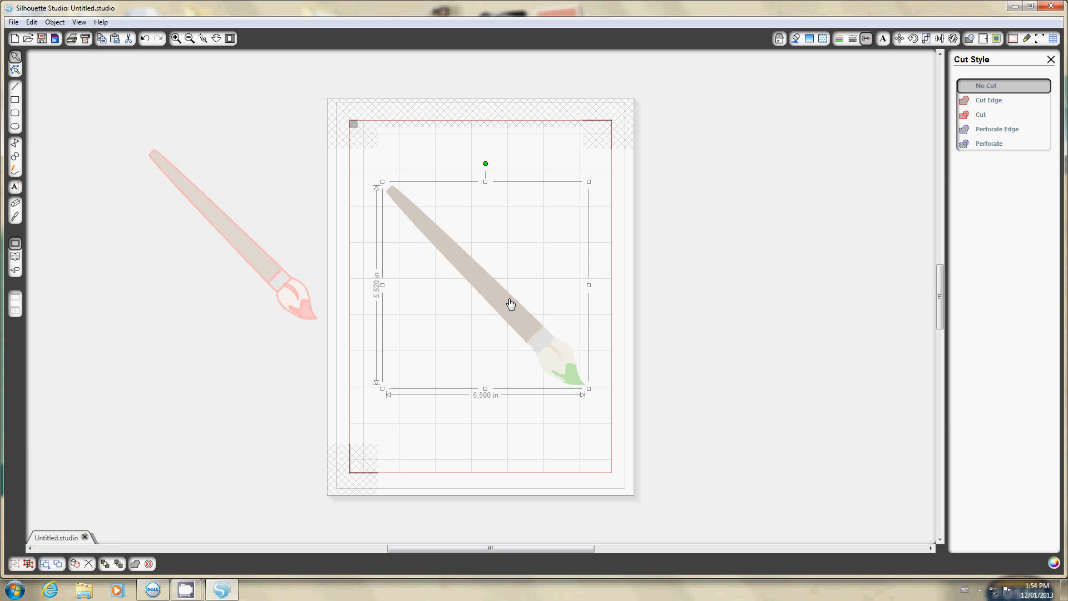
click(779, 39)
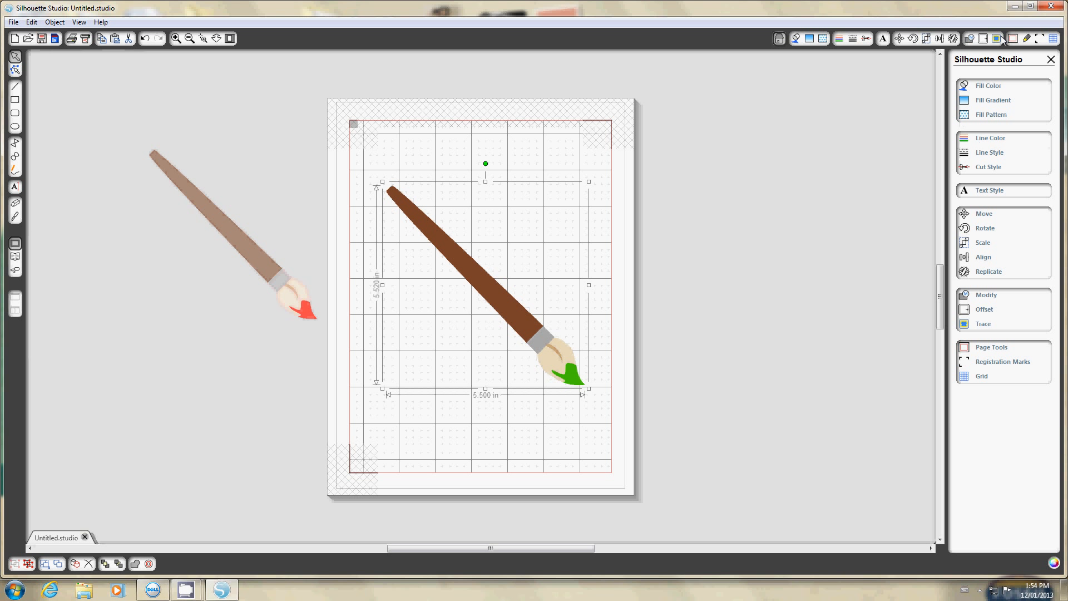
Step: Try to trace the outer edge of the green-tipped brush with the preset trace settings
click(999, 39)
click(999, 83)
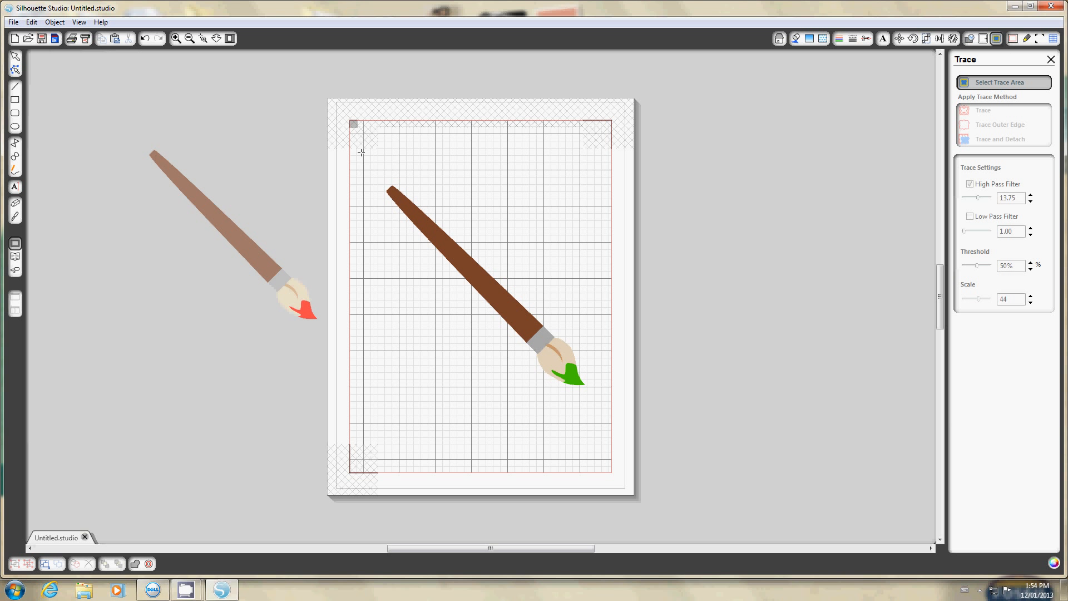
drag(348, 174, 613, 434)
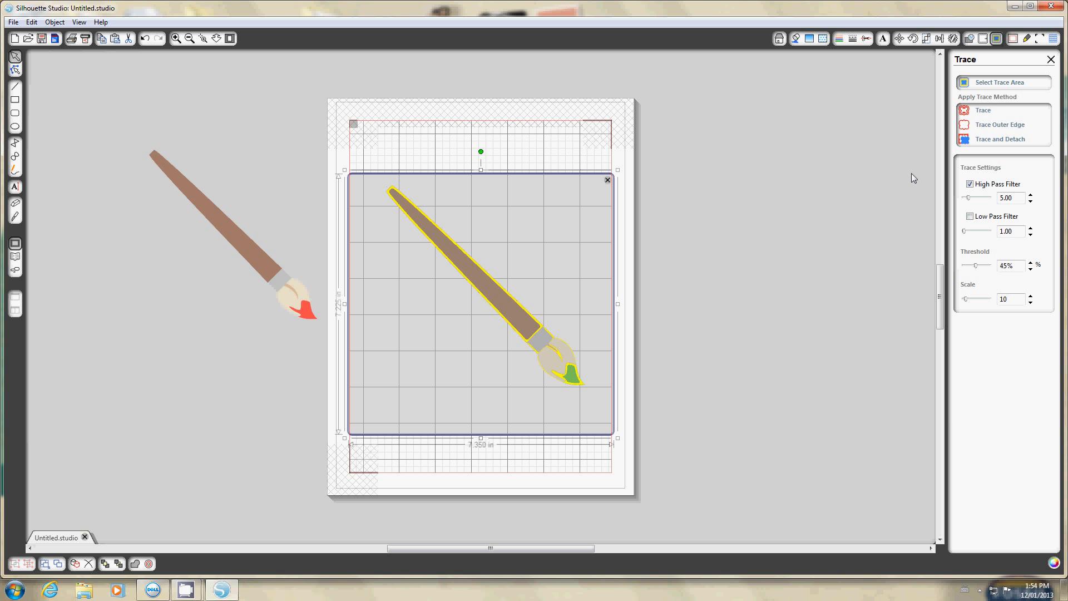
click(1015, 129)
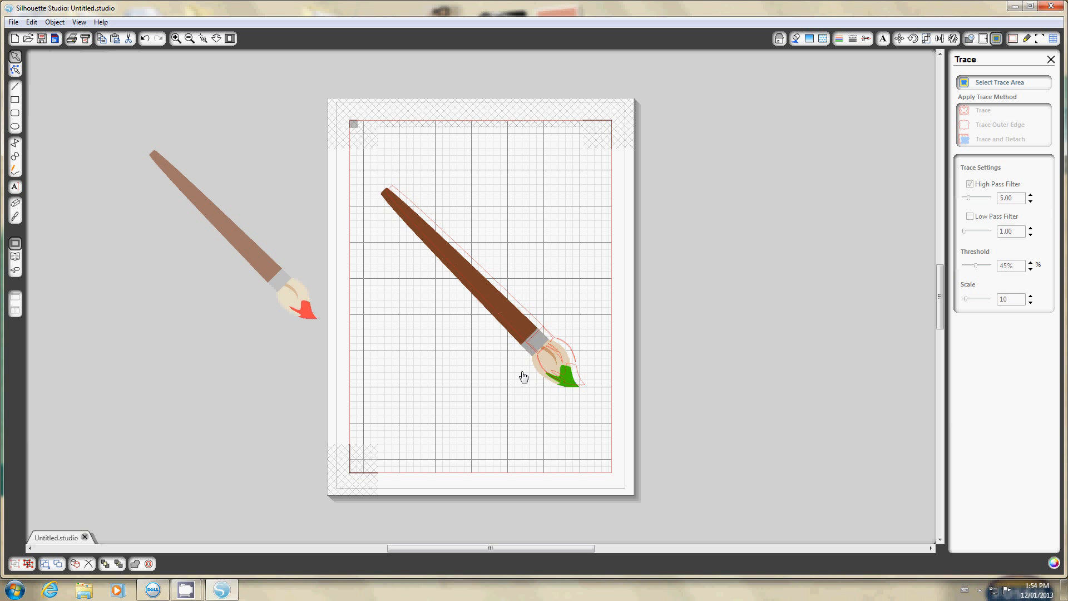
Step: Move the brush aside, delete its traced outline and return the brush to the upper middle of the page
drag(523, 376, 420, 439)
click(552, 345)
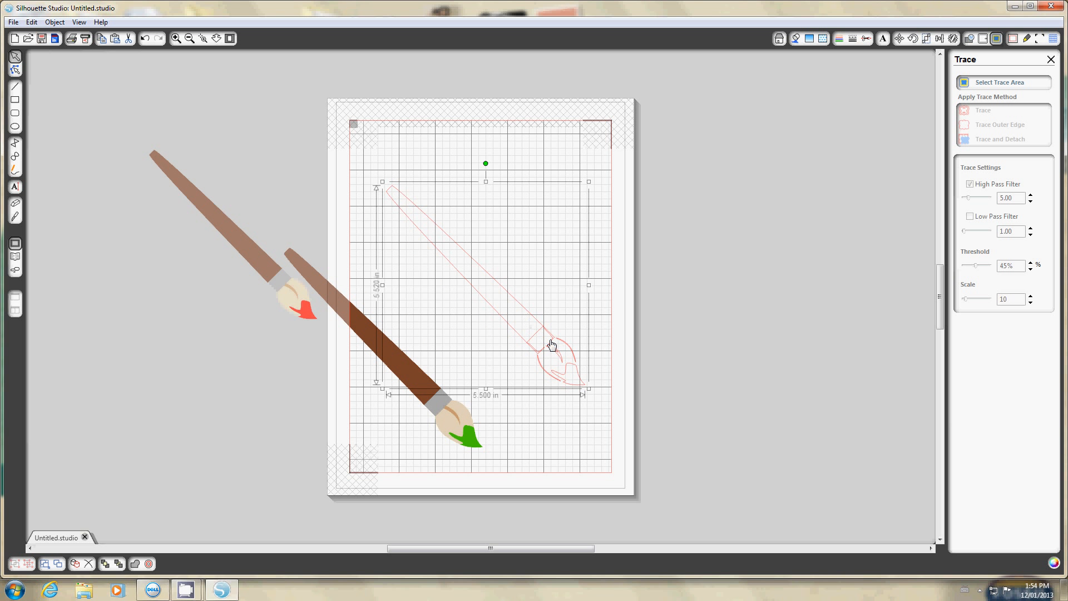
key(Delete)
drag(453, 419, 548, 334)
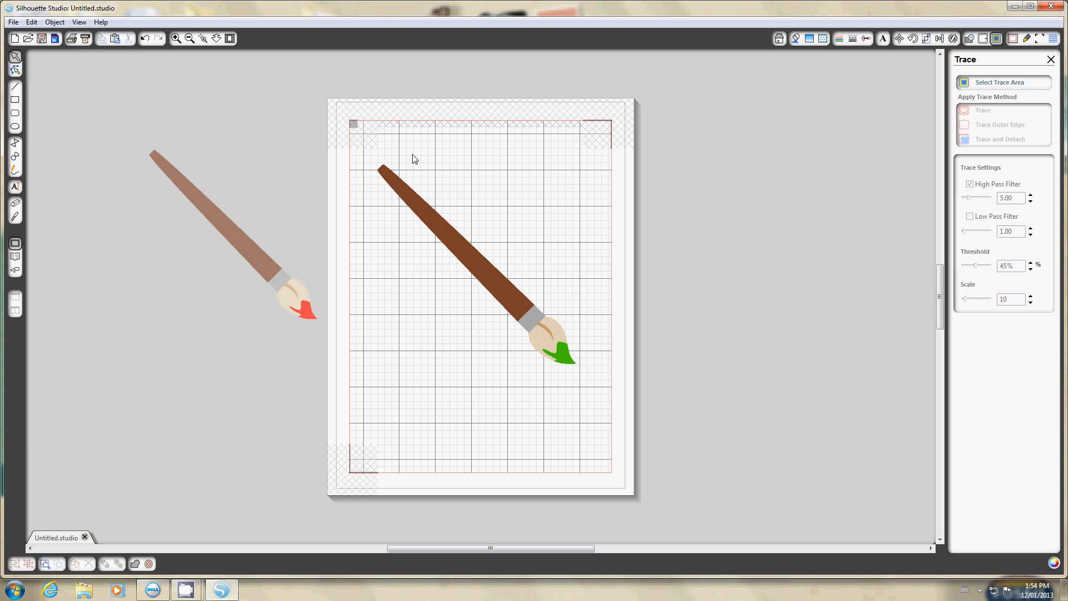
Step: Trace the green-tipped brush's outer edge with high pass filter 14.25, low pass value 2.25, threshold 50% and scale 48
click(1018, 86)
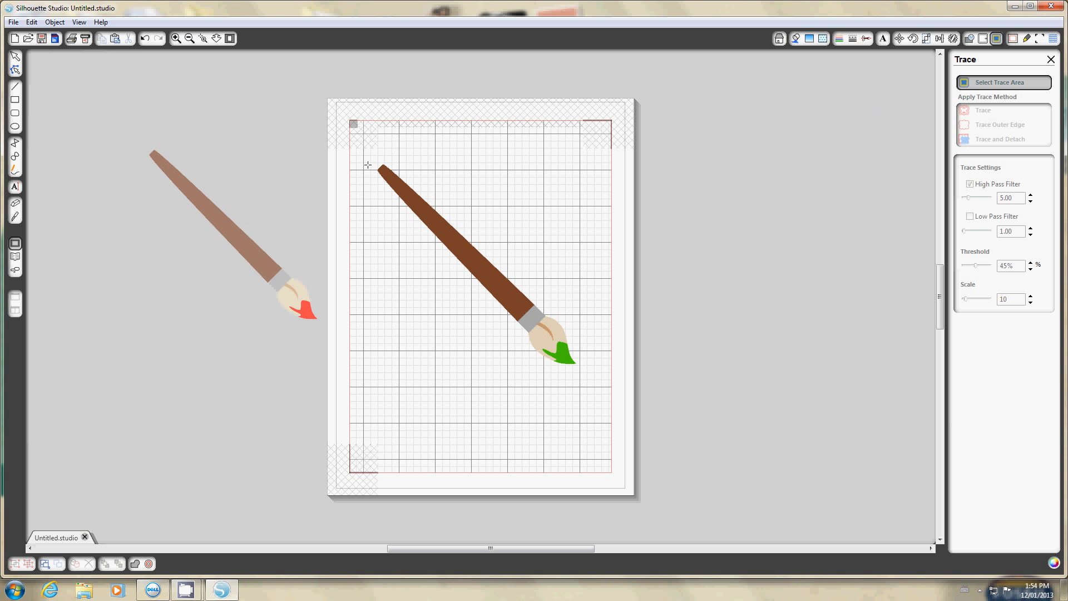
mouse_move(367, 165)
mouse_down()
mouse_move(496, 240)
mouse_move(598, 414)
mouse_up()
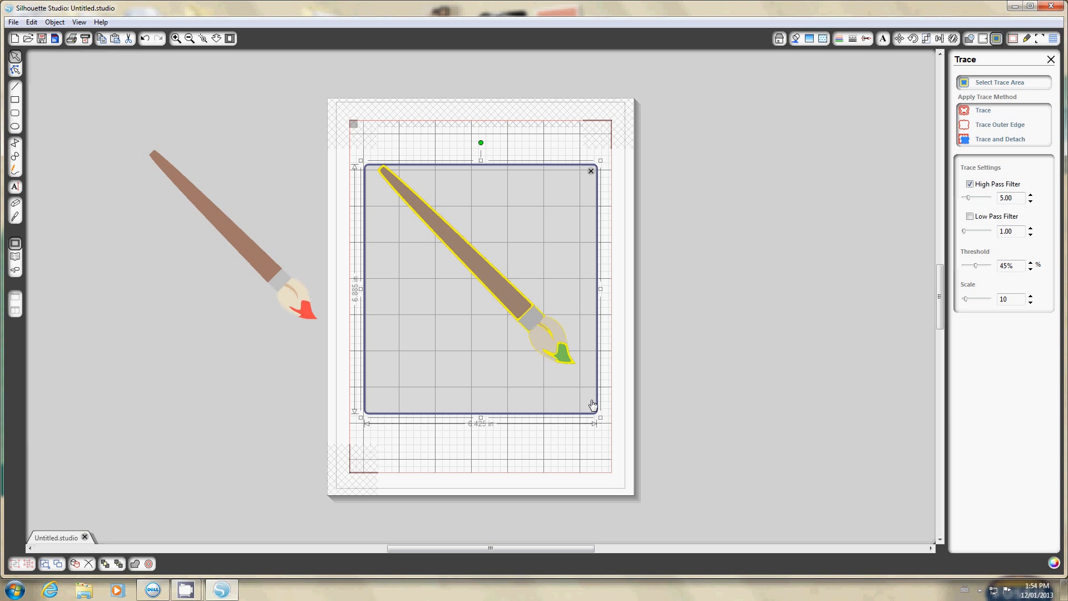
drag(970, 199, 978, 205)
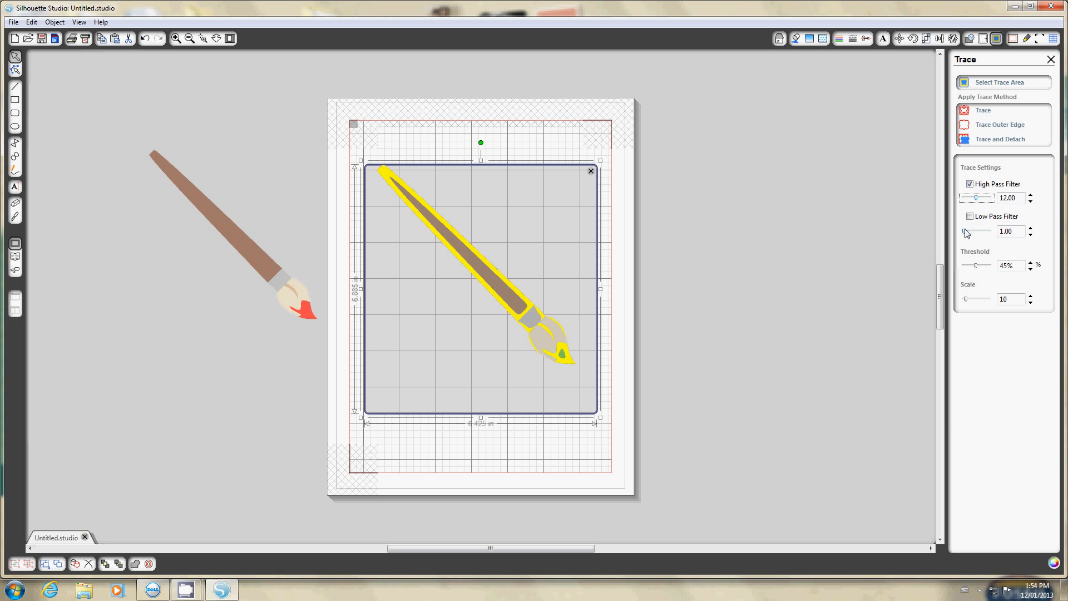
drag(965, 229, 966, 233)
mouse_move(978, 269)
mouse_down()
mouse_move(971, 300)
mouse_move(979, 304)
mouse_up()
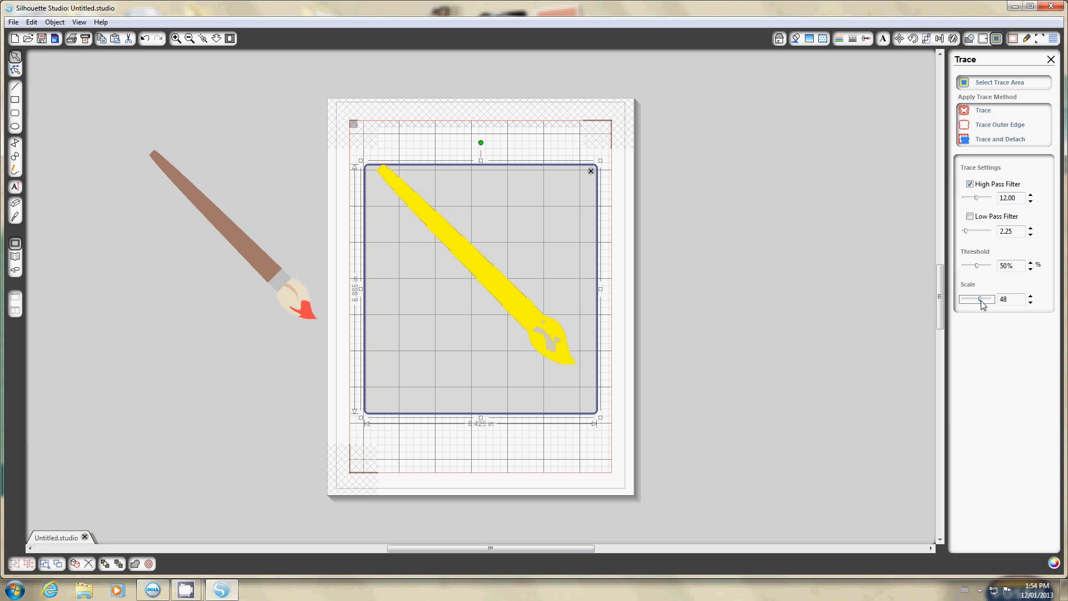
drag(977, 198, 979, 199)
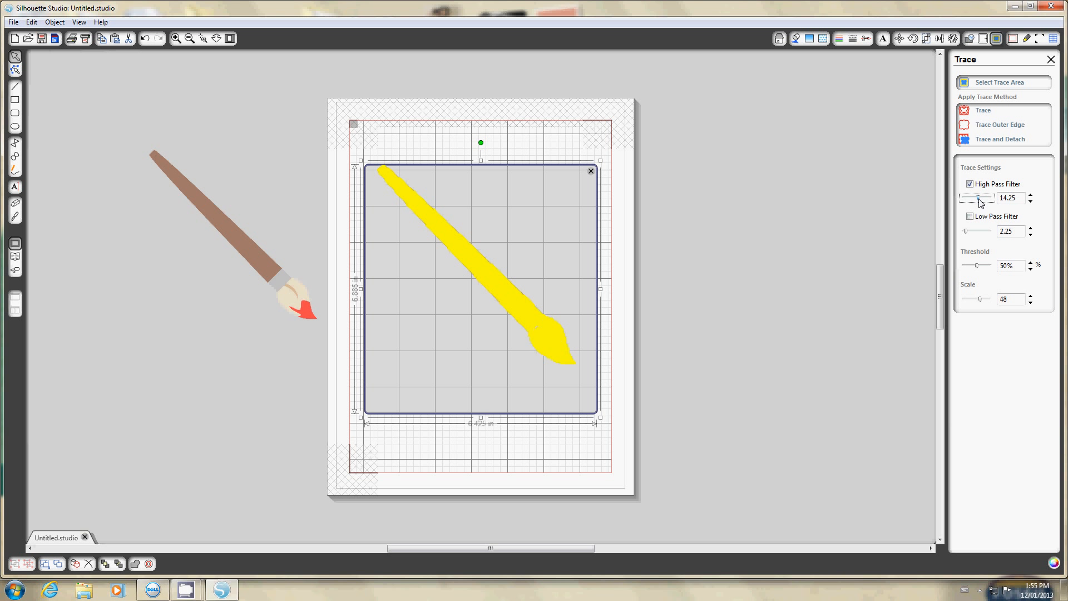
click(991, 126)
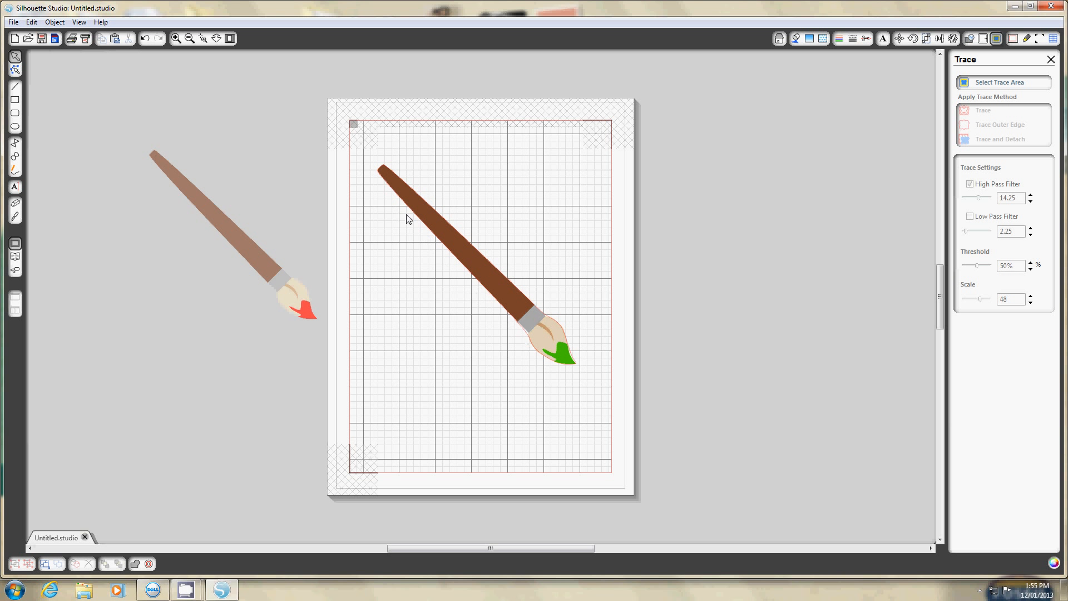
Step: Preview the brush's cut lines and move the green-tipped brush off its traced outline towards the page's left edge
click(865, 39)
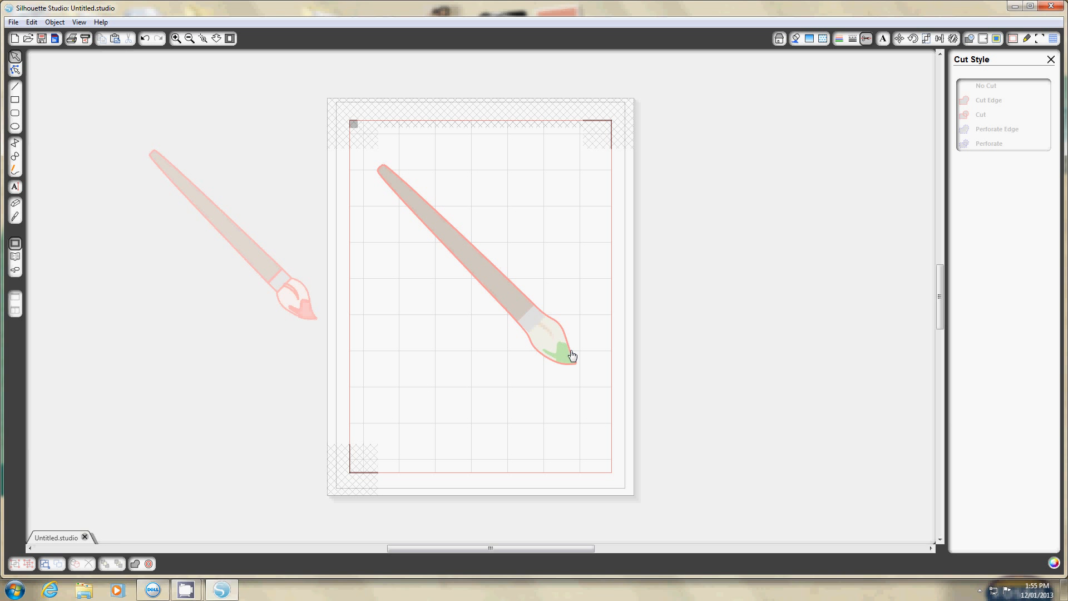
click(778, 37)
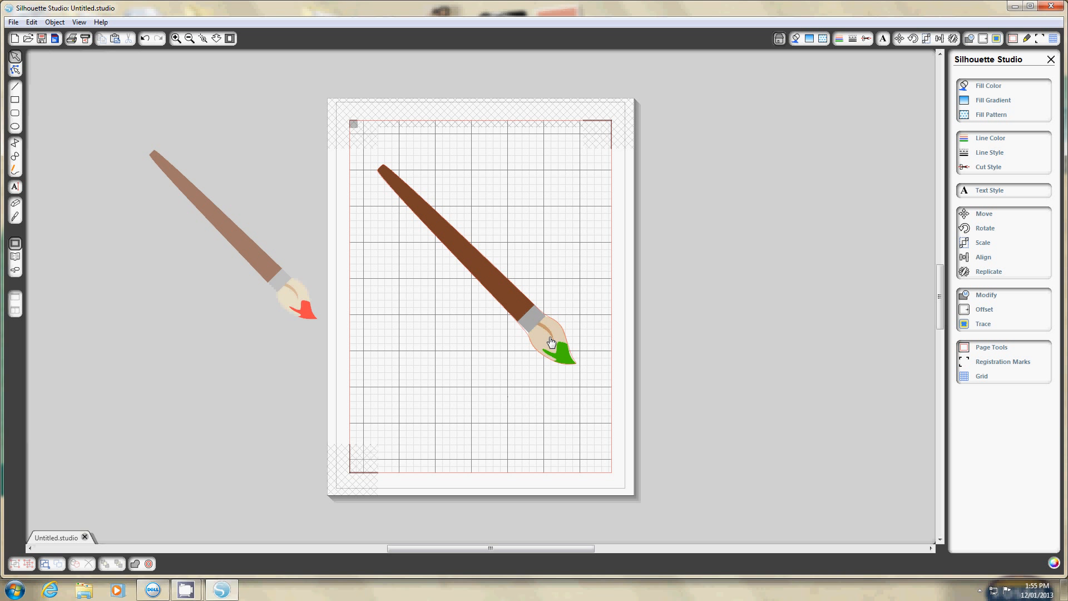
drag(551, 341, 412, 387)
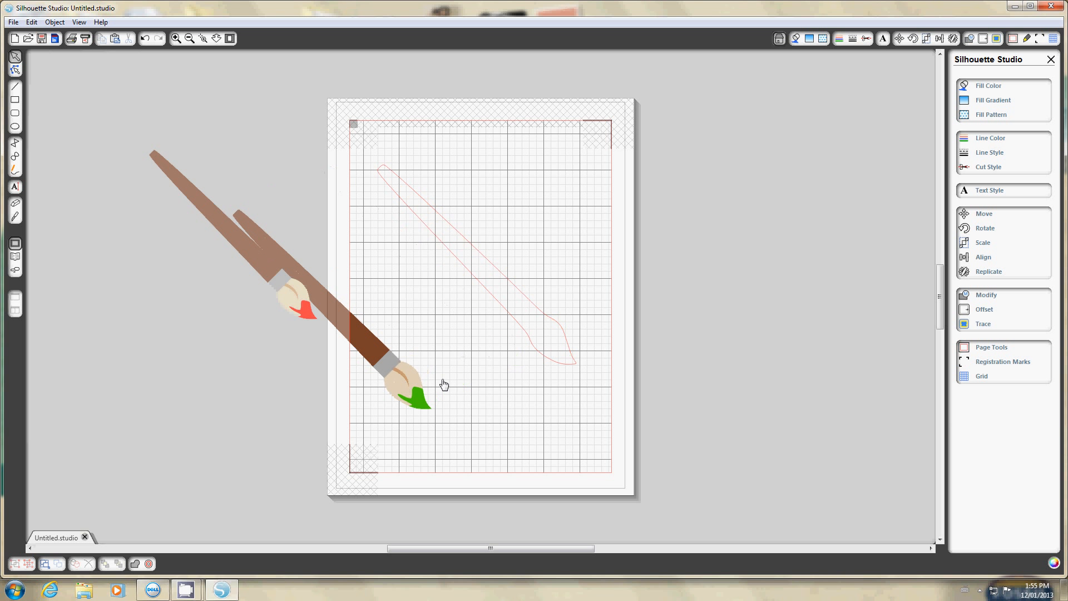
Step: Offset the traced brush outline outward by 0.090 in with round corners
click(537, 353)
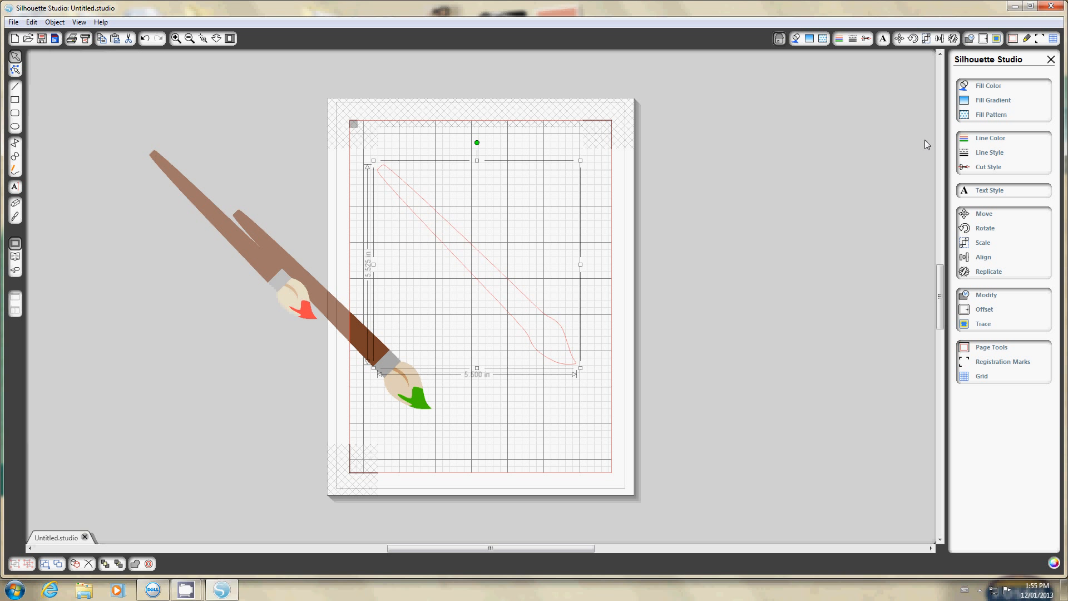
click(1012, 39)
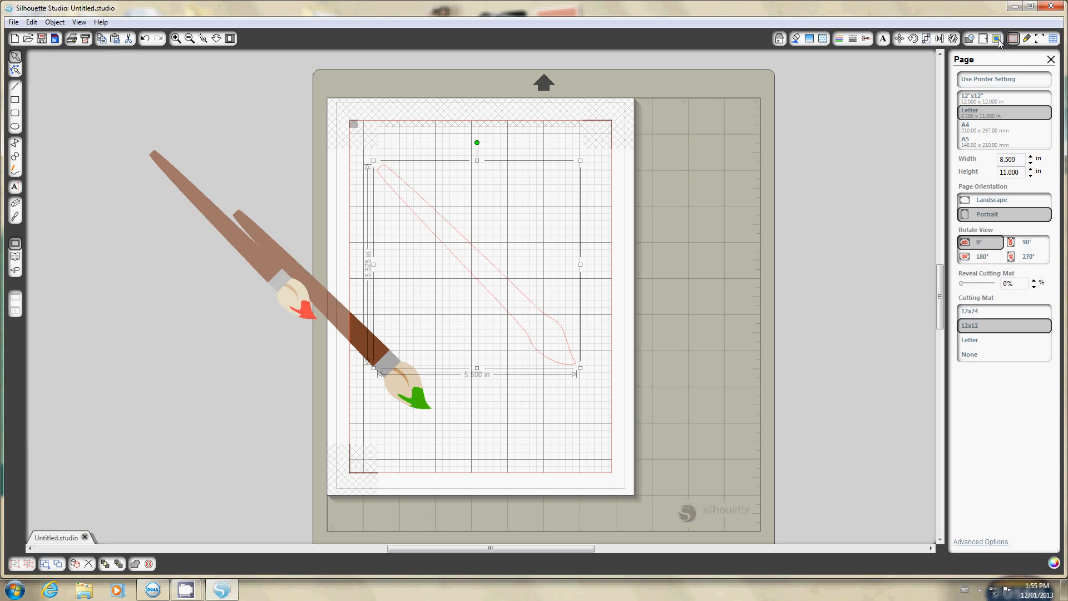
click(983, 39)
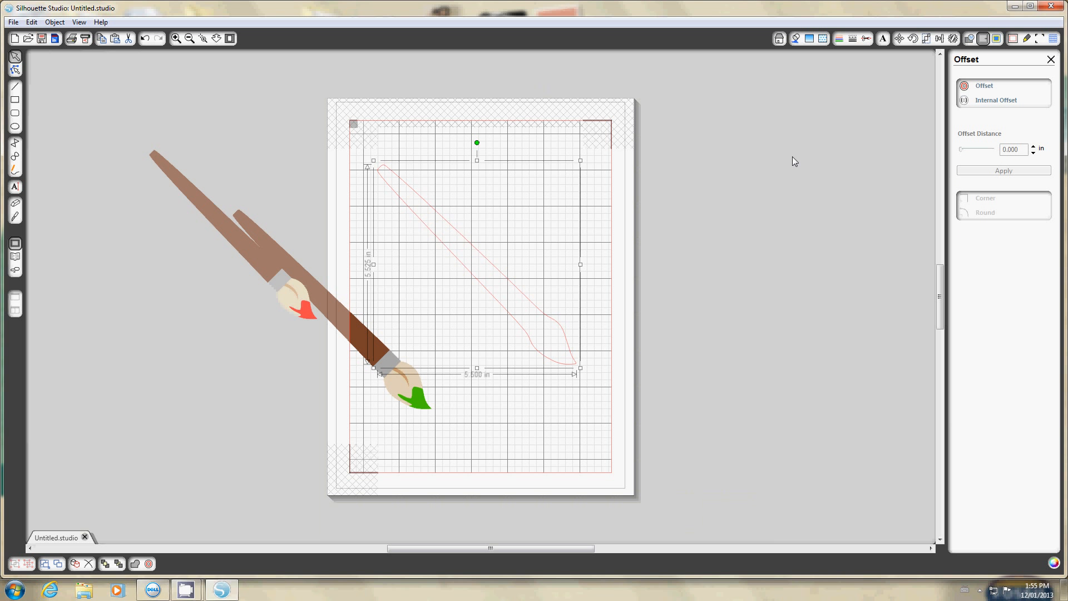
click(983, 89)
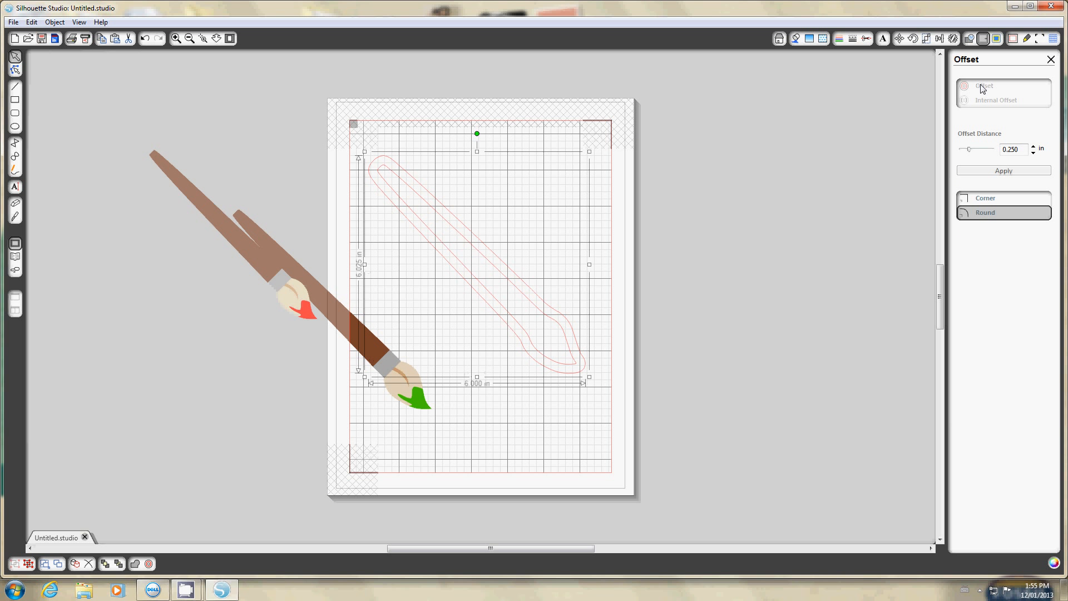
click(1033, 153)
click(1033, 153)
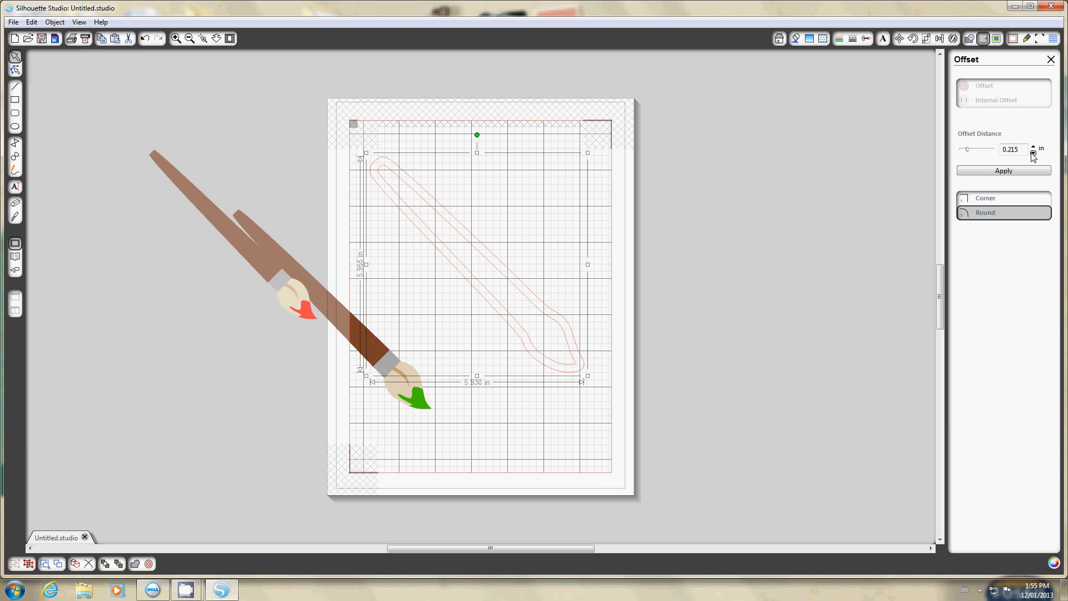
click(1033, 153)
click(1033, 153)
click(1033, 153)
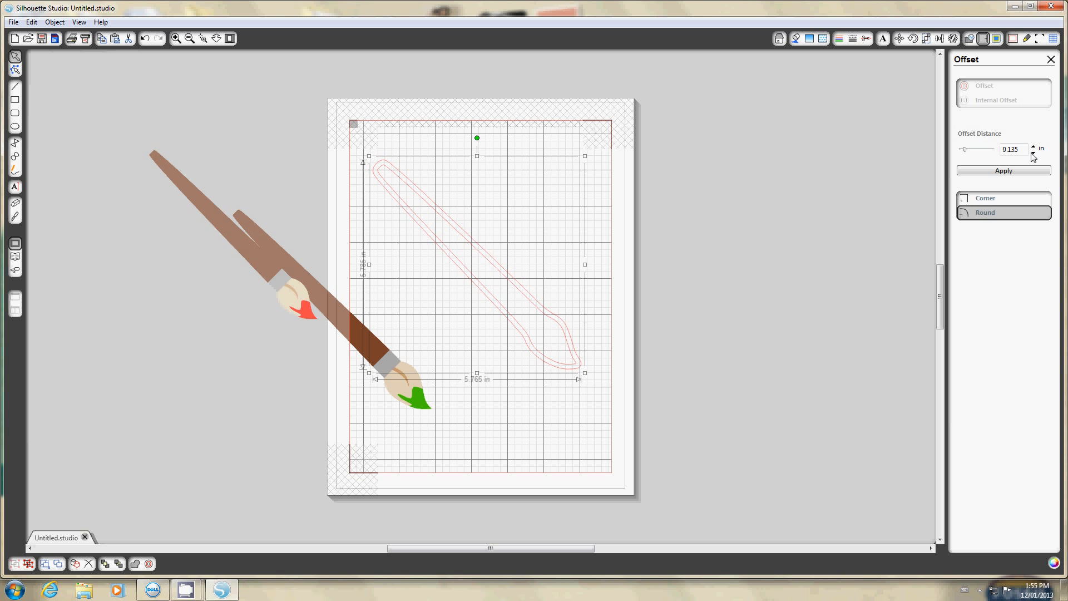
click(1033, 153)
click(1033, 153)
click(1033, 153)
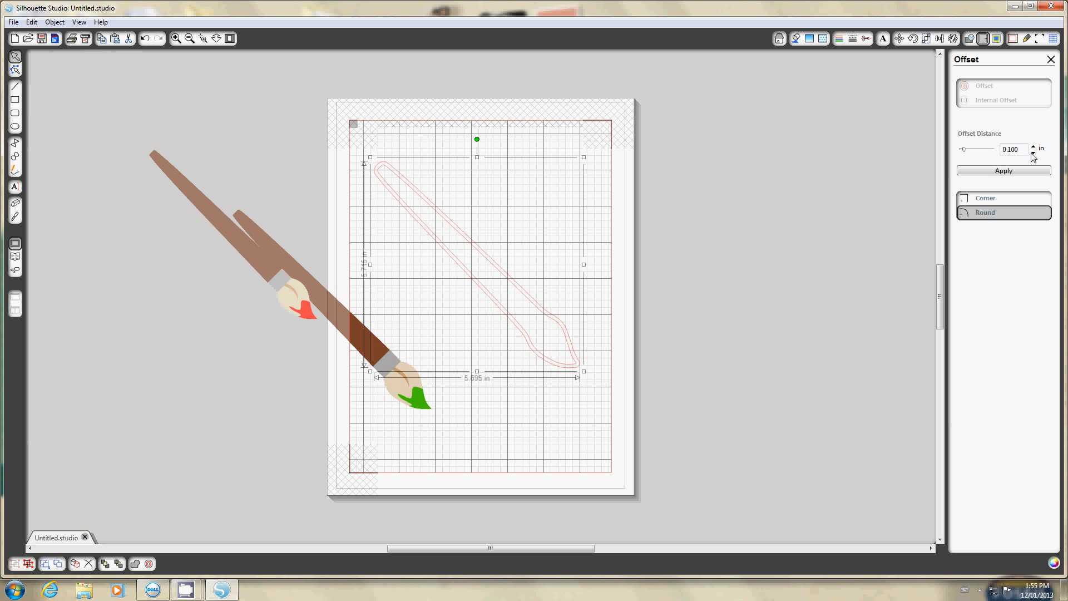
click(1032, 154)
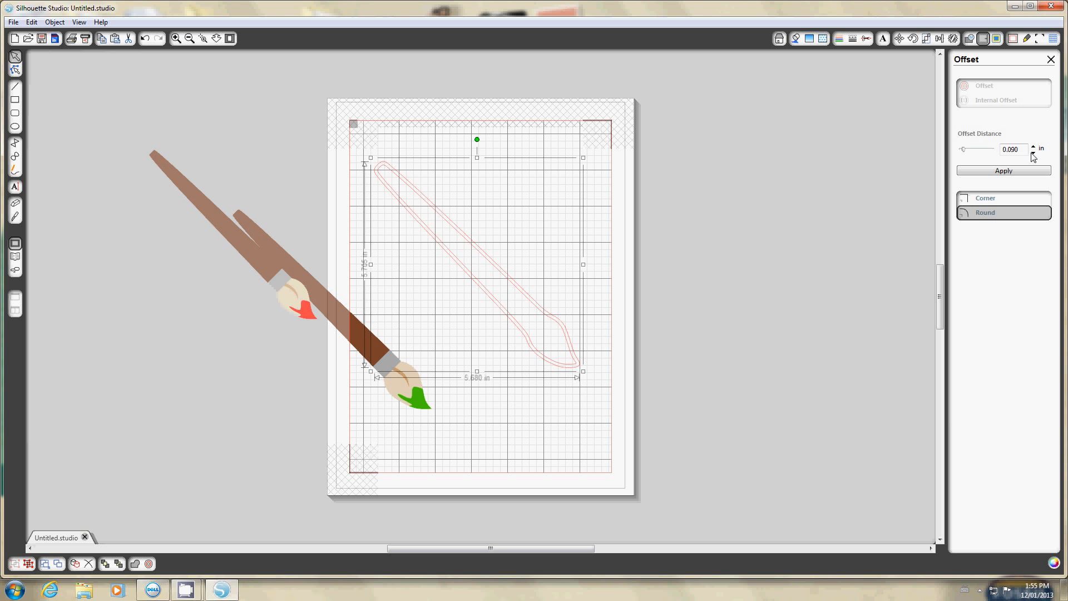
Step: Delete the inner traced outline and place the green-tipped brush inside the offset outline
click(523, 329)
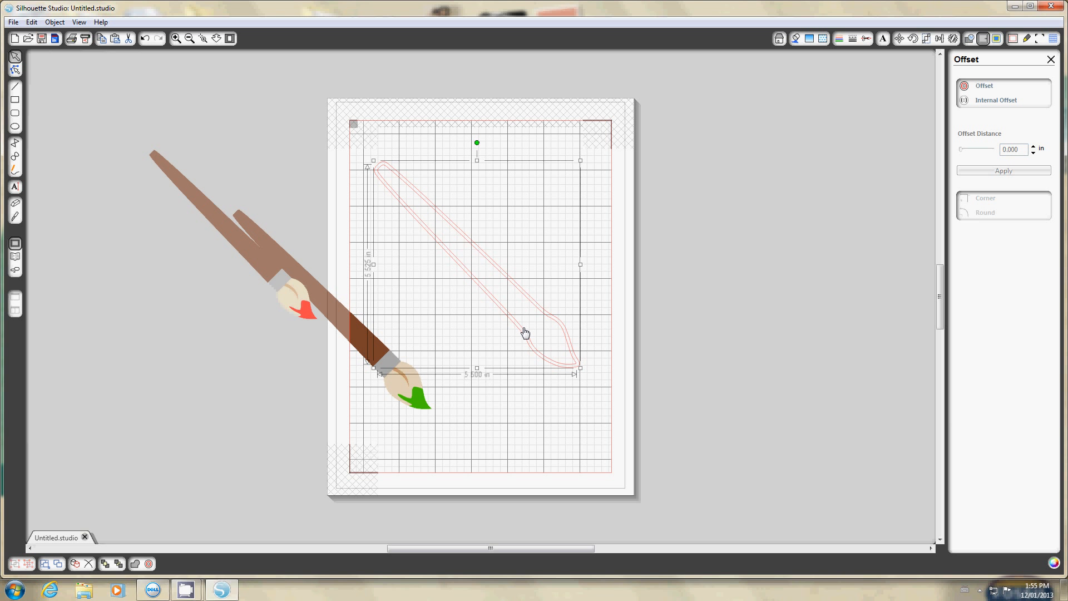
key(Delete)
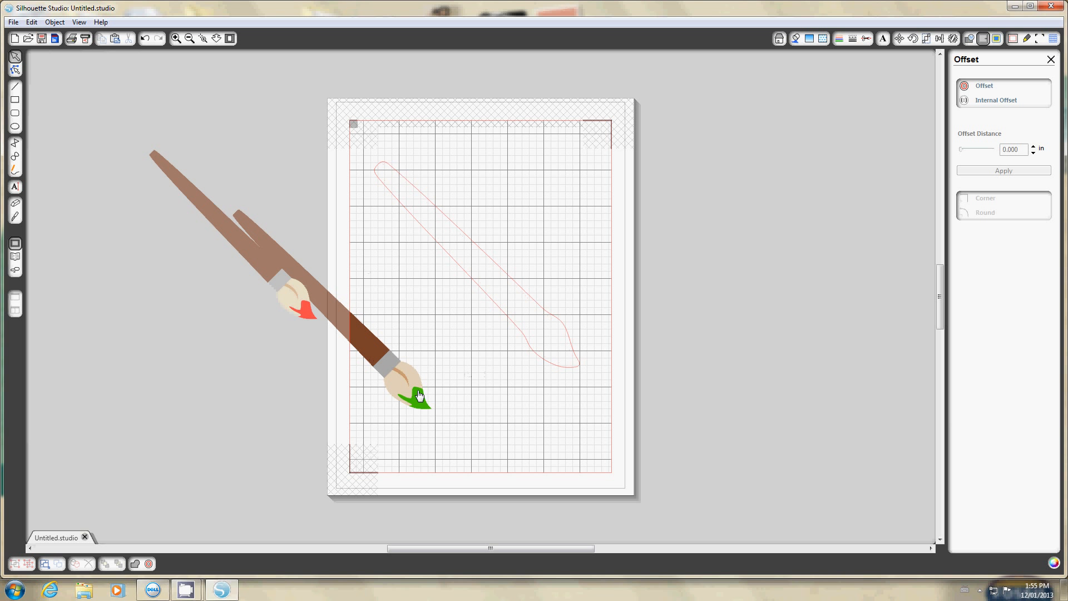
drag(419, 395, 564, 351)
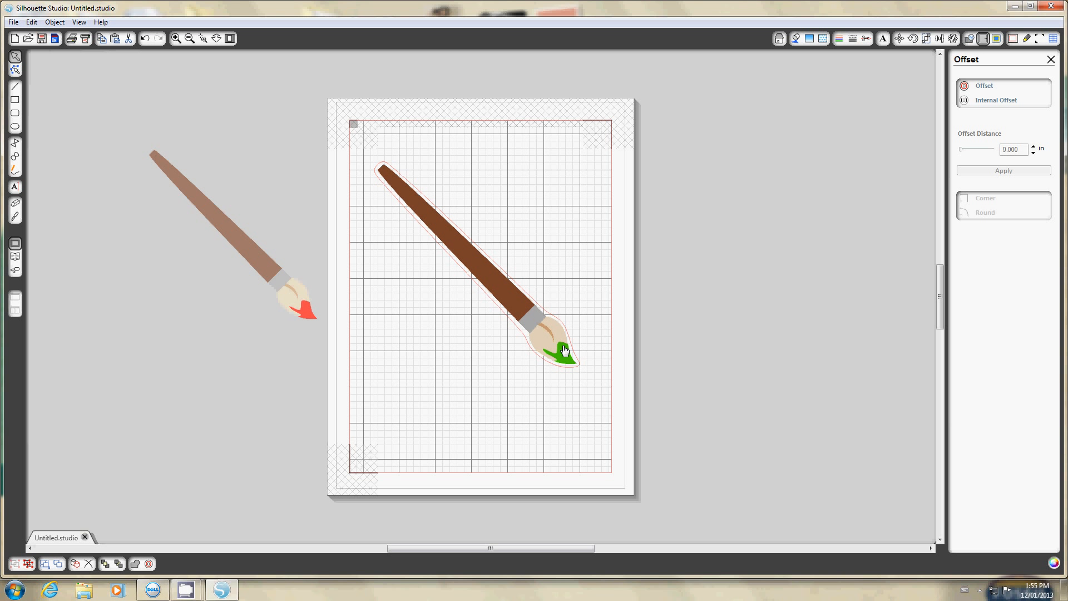
Step: Group the green-tipped brush with its offset cut outline
key(Escape)
mouse_move(482, 266)
mouse_down()
mouse_move(556, 389)
mouse_move(606, 441)
mouse_up()
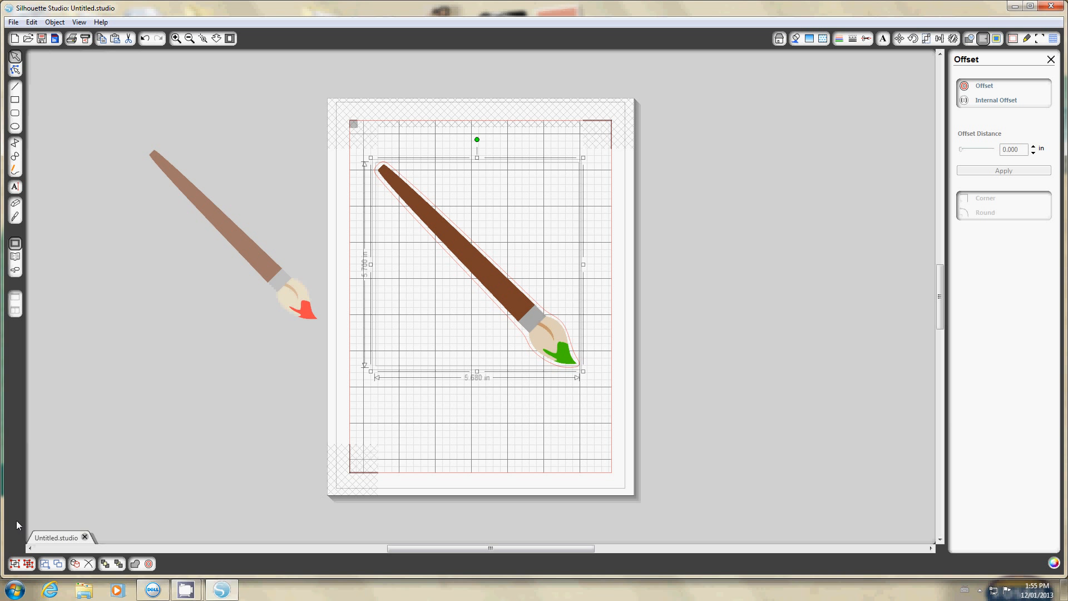
click(16, 561)
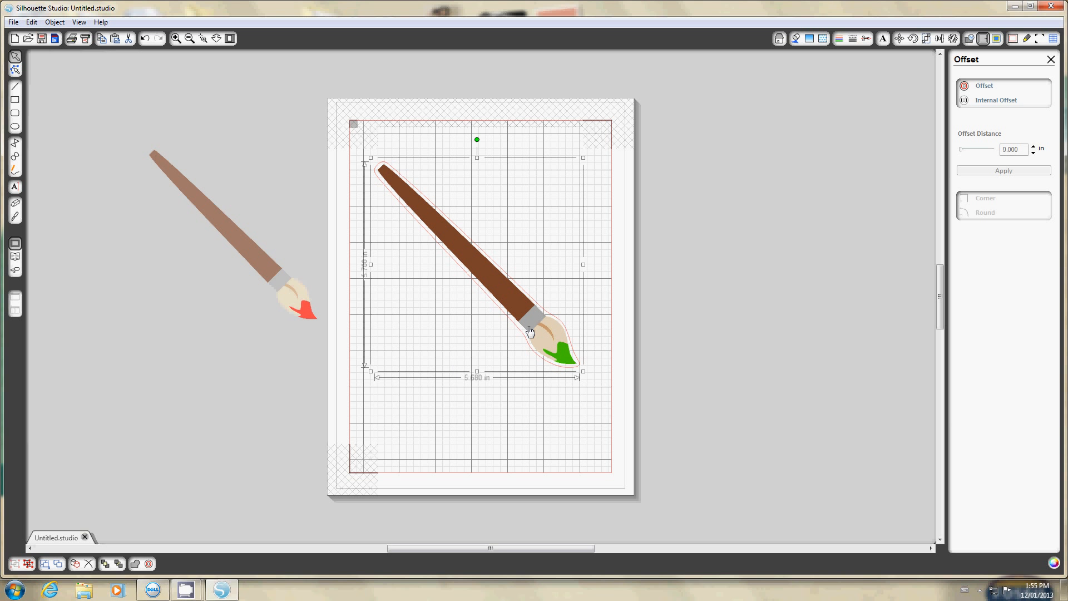
Step: Shrink the grouped green-tipped brush and move it off the page above the red-tipped brush
mouse_move(584, 371)
mouse_down()
mouse_move(460, 298)
mouse_move(623, 428)
mouse_move(553, 392)
mouse_move(436, 300)
mouse_move(476, 316)
mouse_up()
mouse_move(474, 272)
mouse_down()
mouse_move(423, 262)
mouse_move(298, 201)
mouse_up()
click(416, 255)
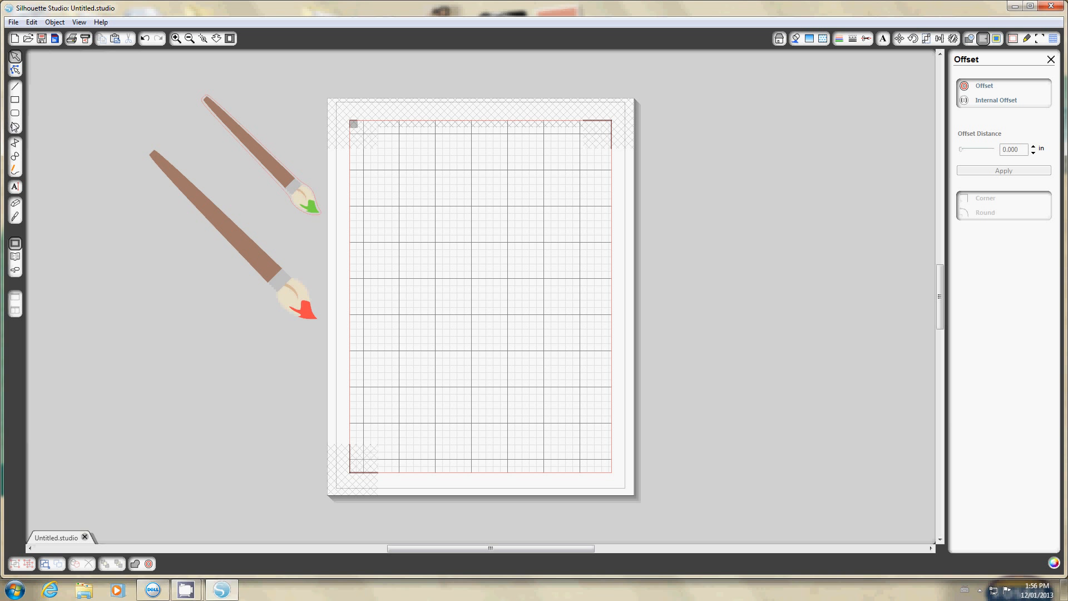
Step: Draw a rectangle about 2.95 in wide and 2.02 in high in the upper middle of the page
click(13, 101)
mouse_move(362, 169)
mouse_down()
mouse_move(468, 243)
mouse_move(489, 285)
mouse_up()
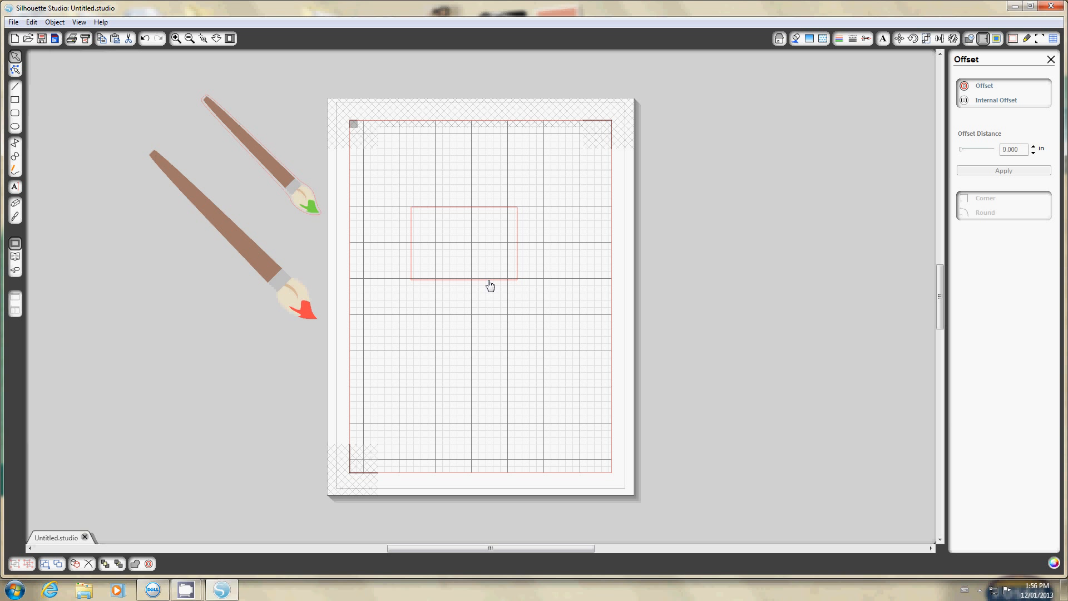
click(490, 285)
click(490, 283)
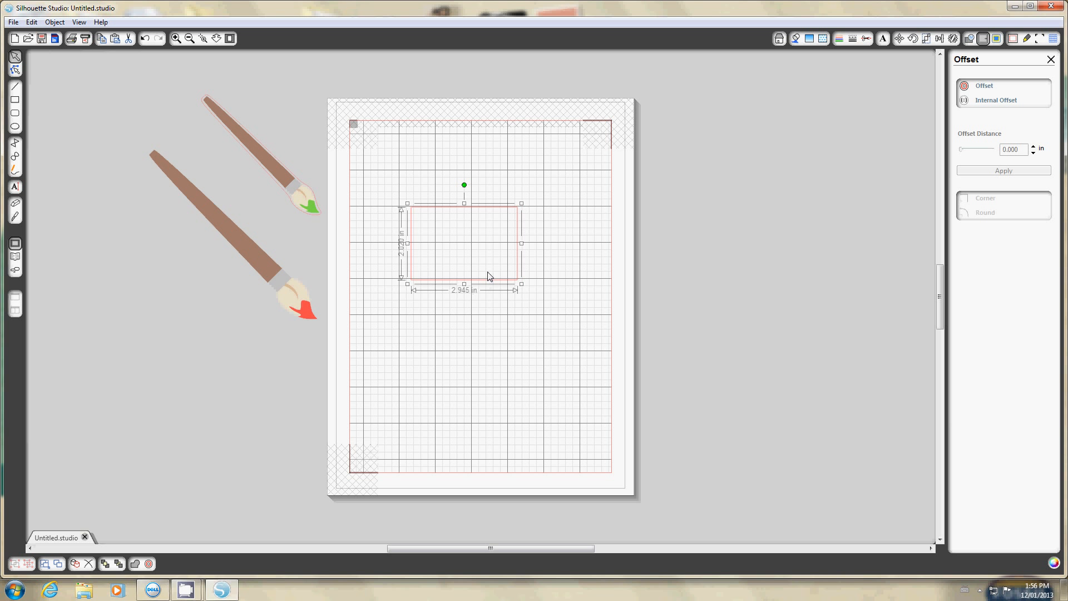
click(965, 87)
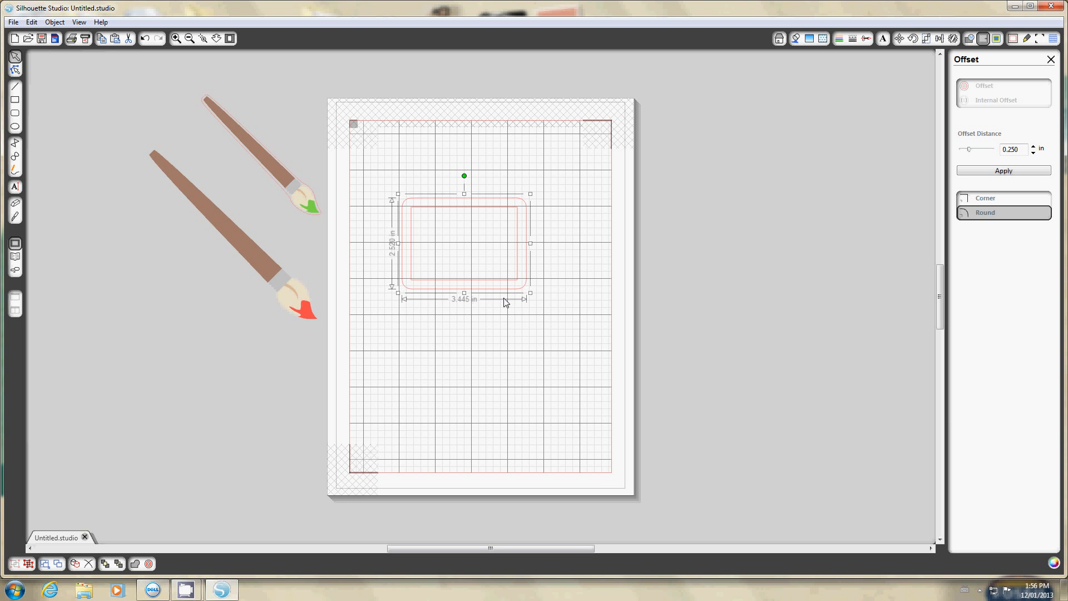
click(507, 290)
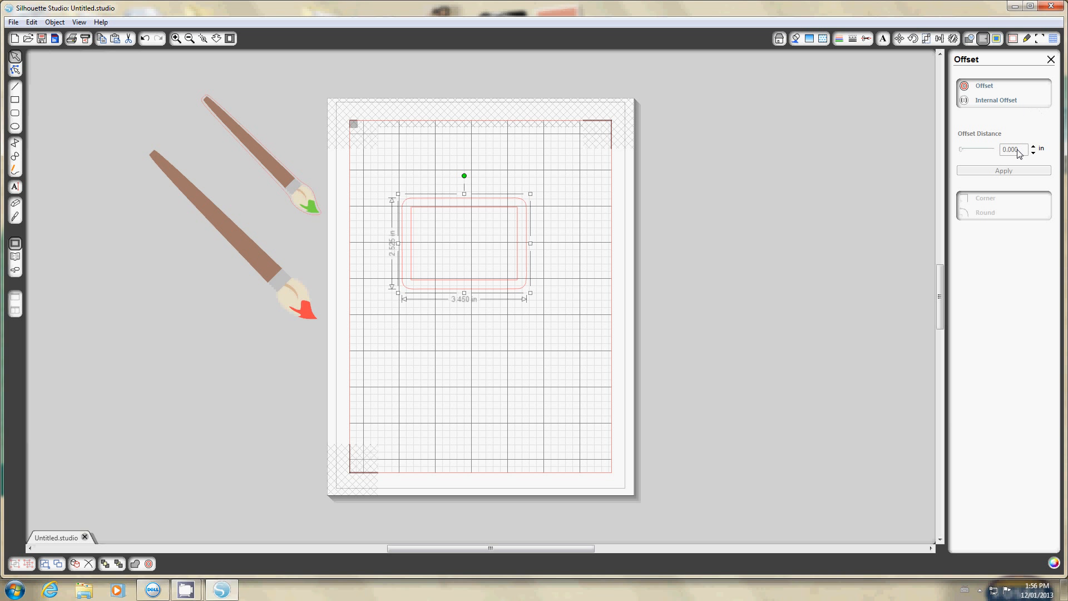
key(Delete)
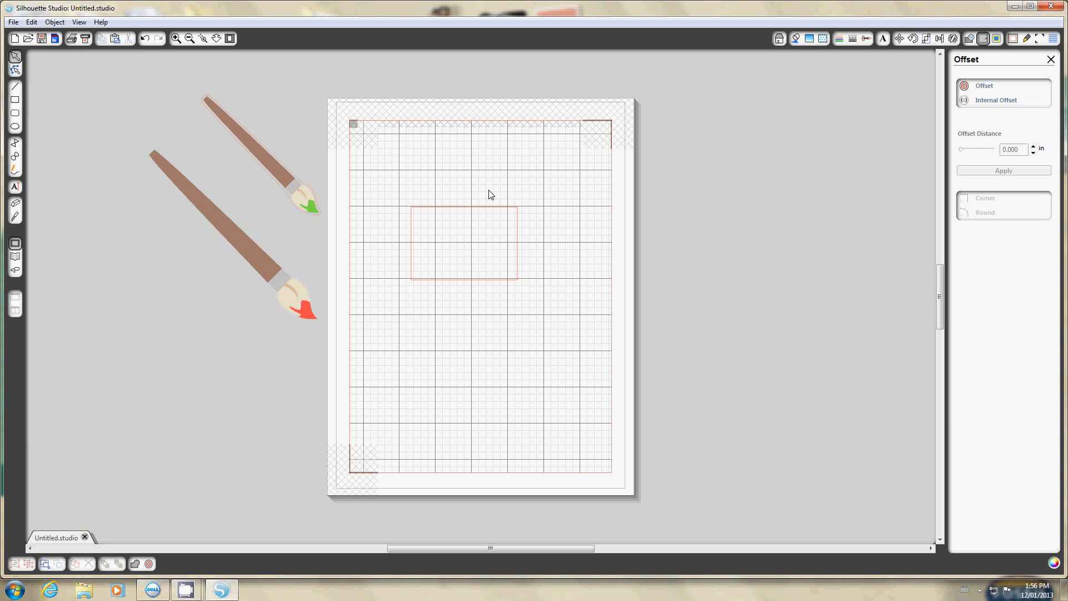
Step: Offset the rectangle outward by 0.175 in with square corners
click(452, 207)
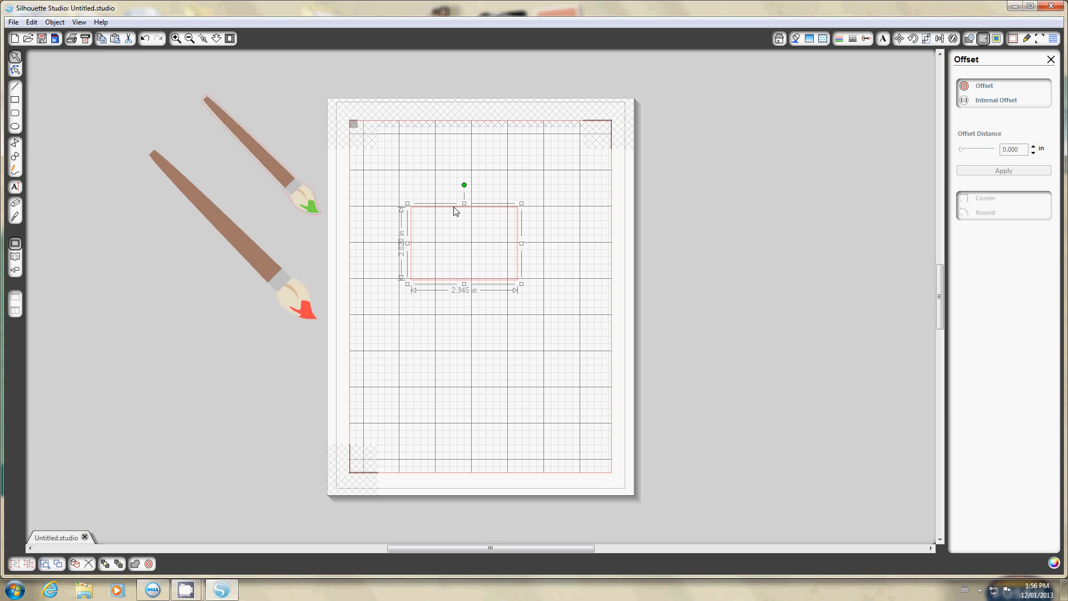
click(973, 88)
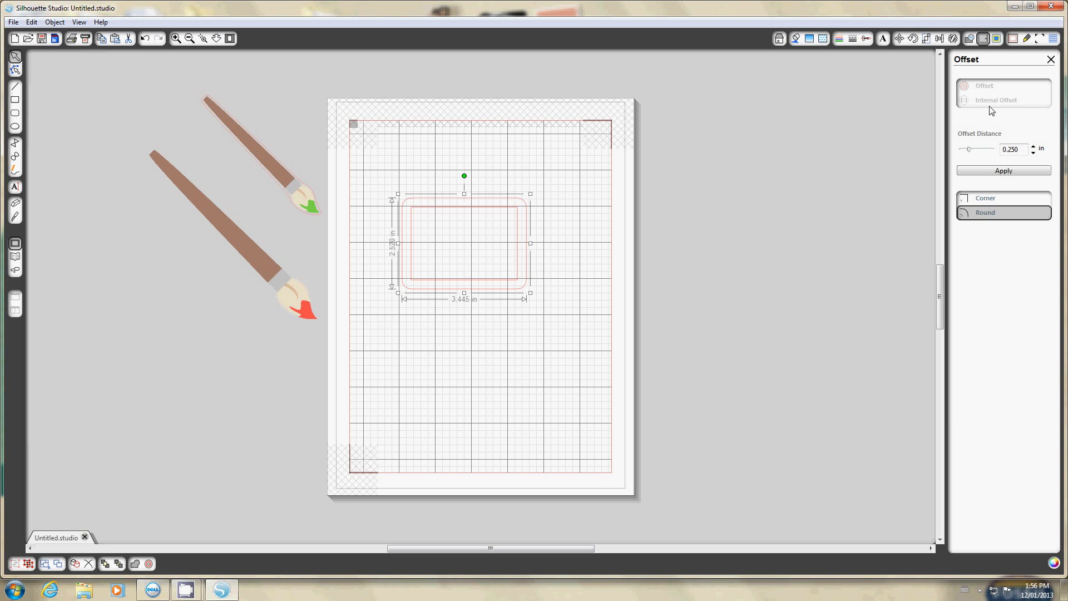
click(1034, 153)
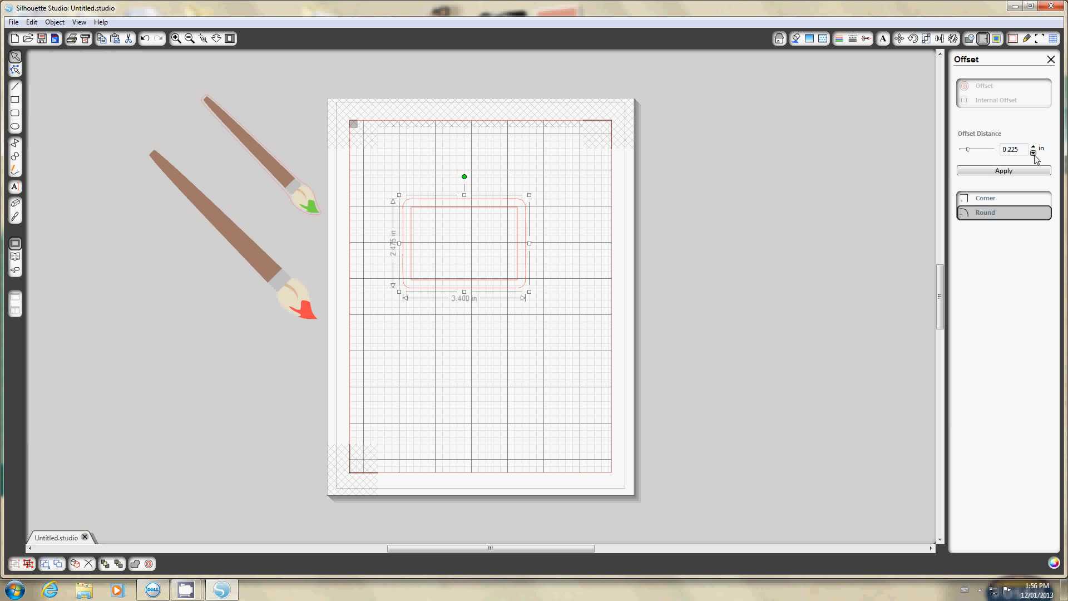
click(974, 201)
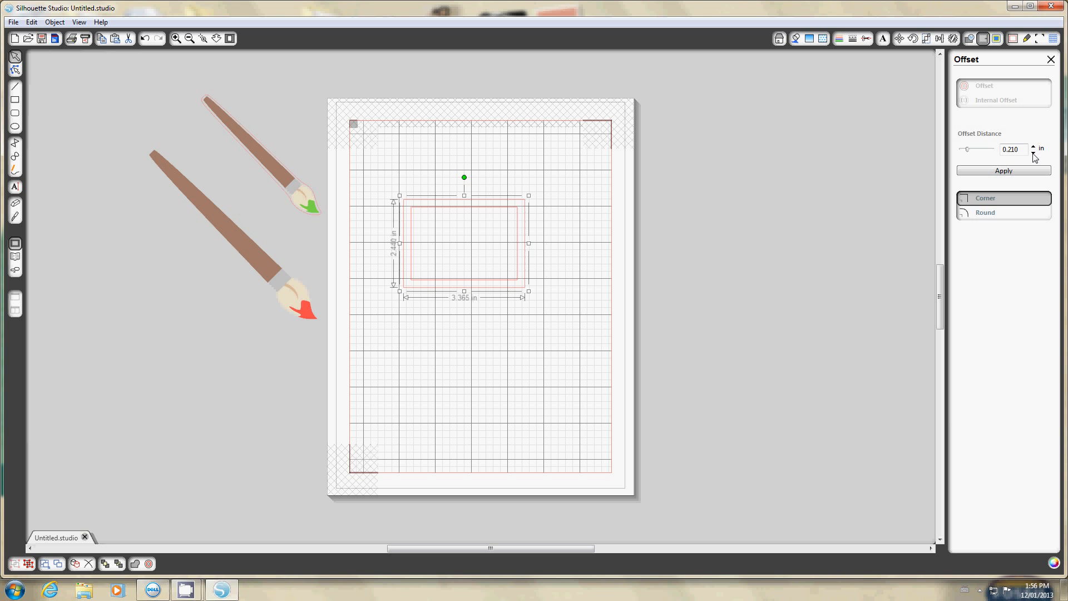
click(1034, 153)
click(1034, 153)
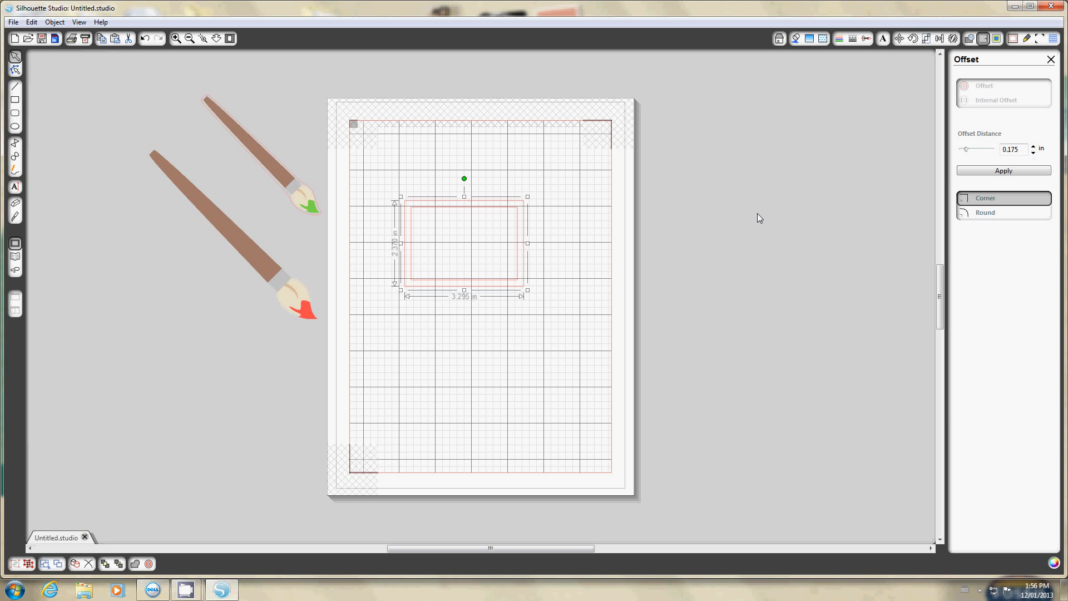
click(557, 318)
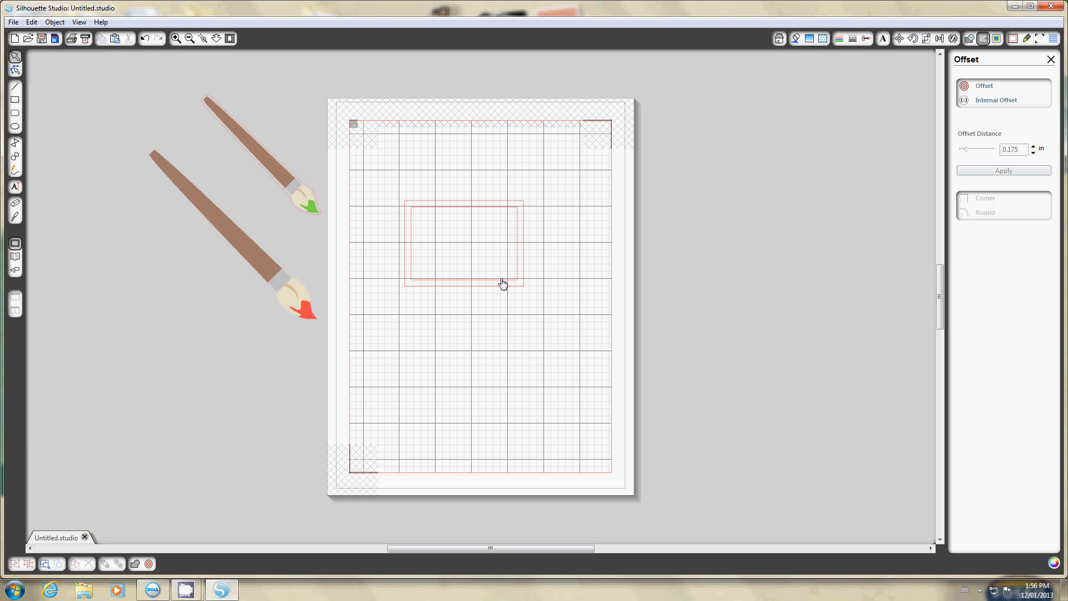
Step: Set the inner rectangle's cut style to No Cut
click(501, 280)
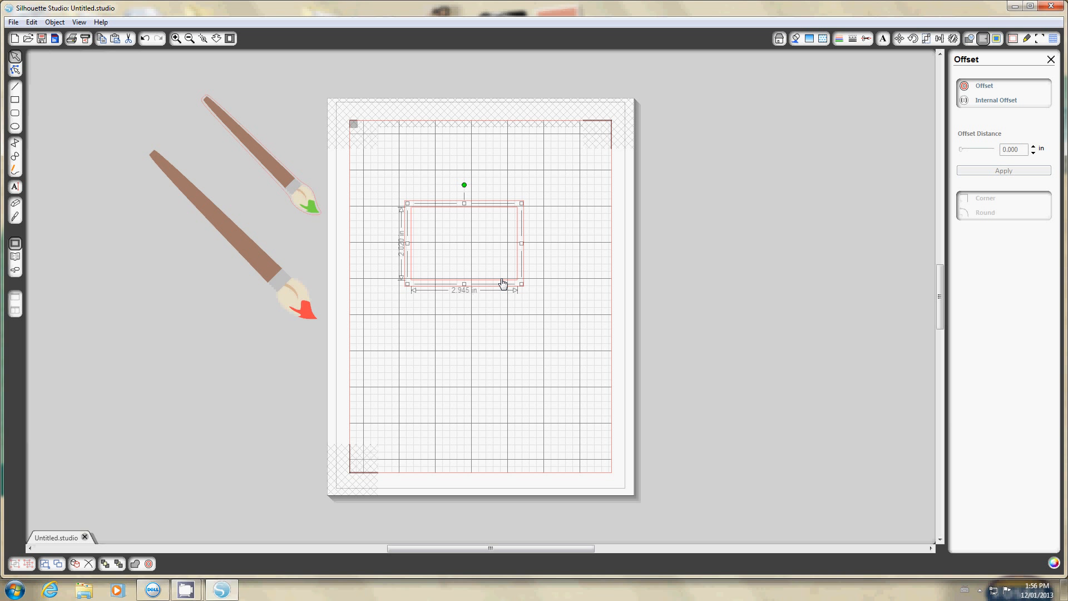
click(866, 38)
click(985, 87)
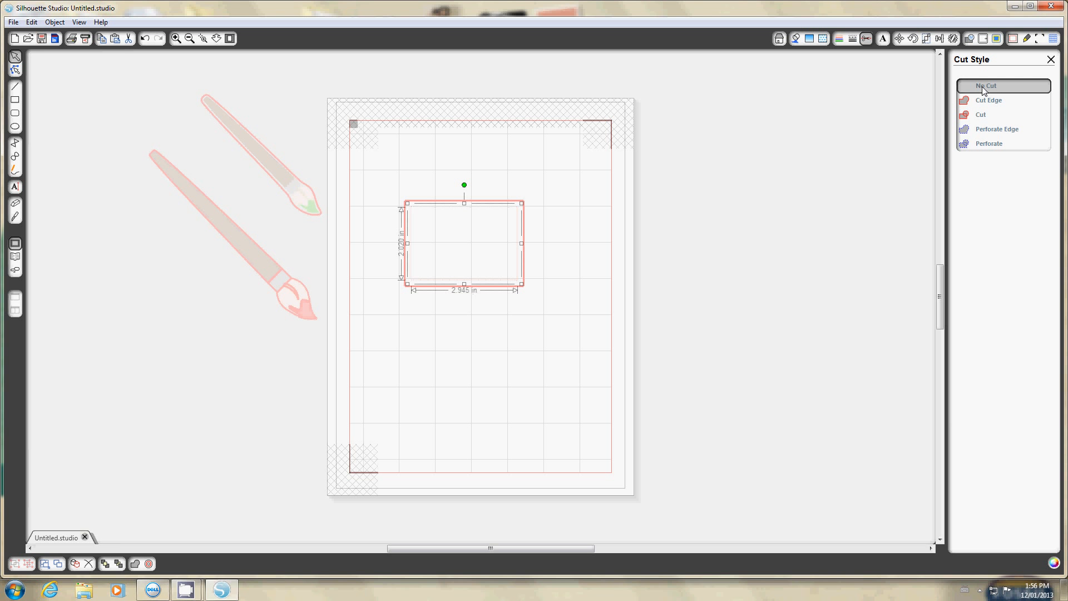
click(780, 39)
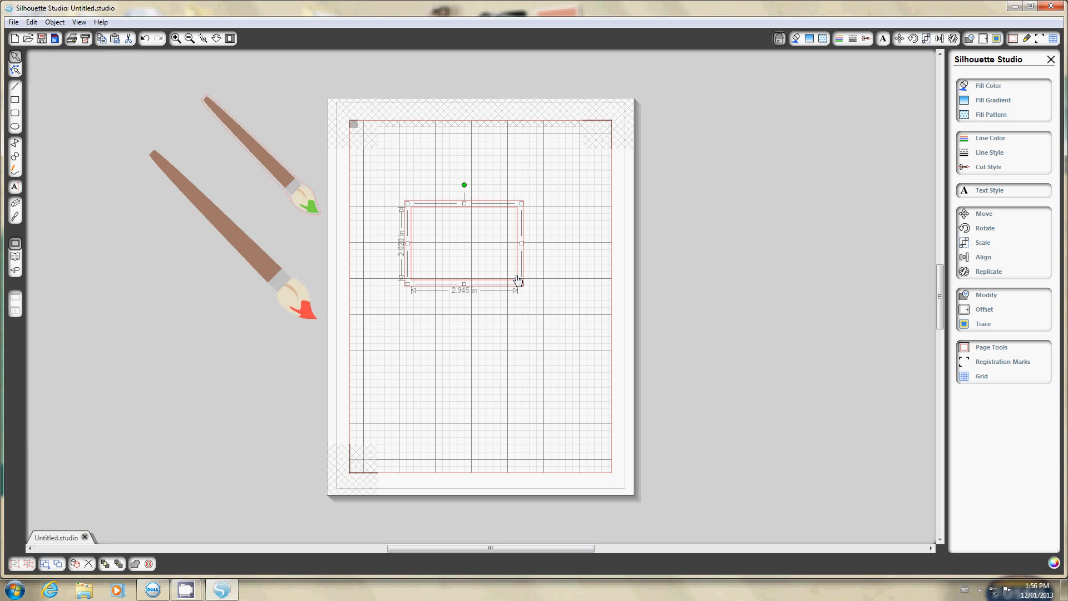
Step: Set the inner rectangle's line thickness to 3.25 pt
click(854, 40)
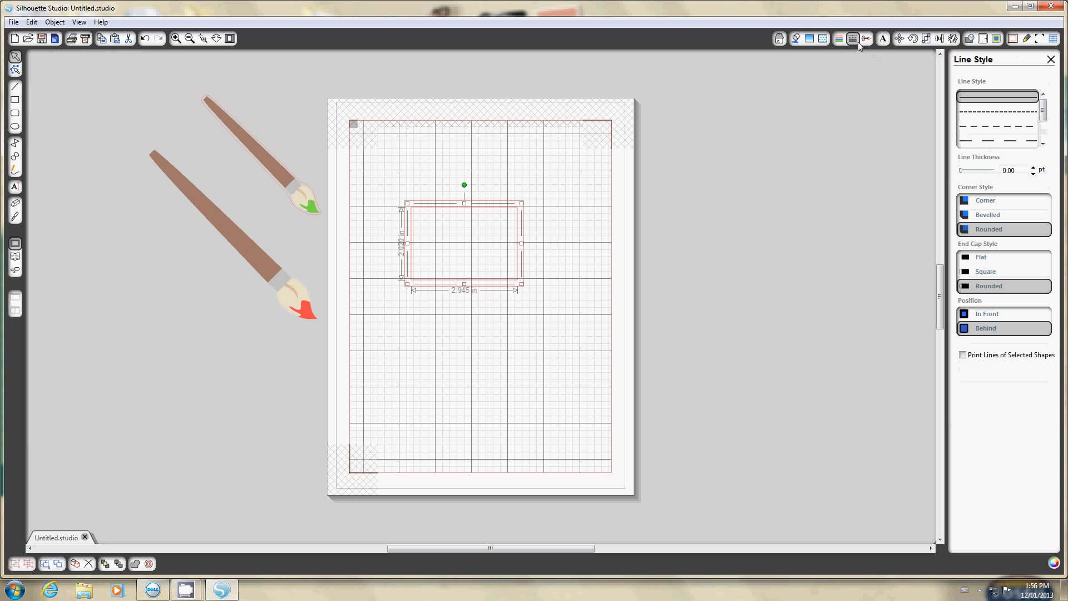
click(1034, 168)
click(1033, 168)
click(1033, 168)
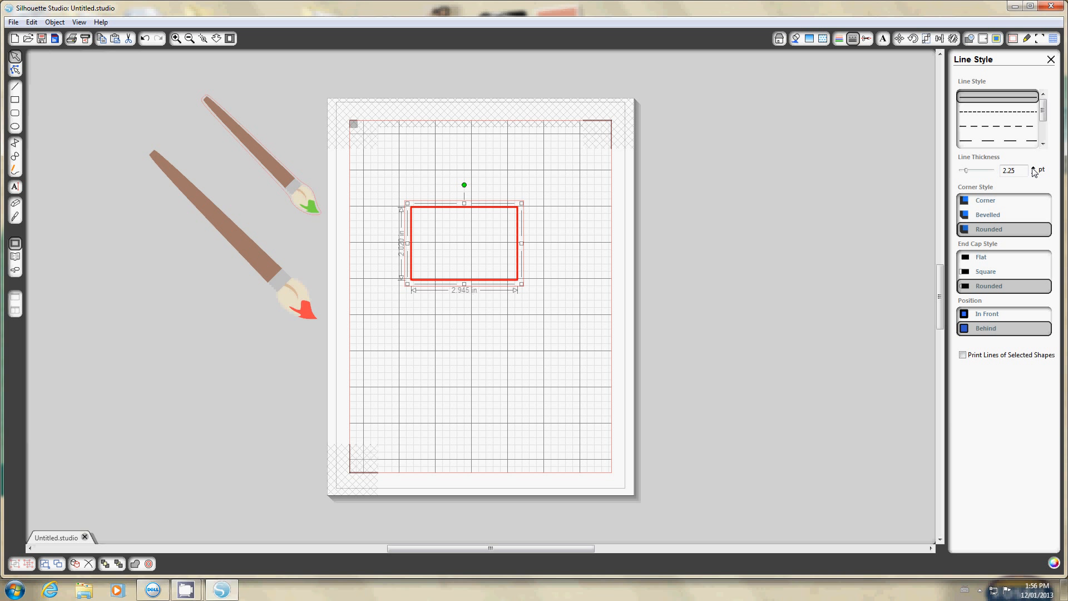
click(1033, 168)
click(1034, 168)
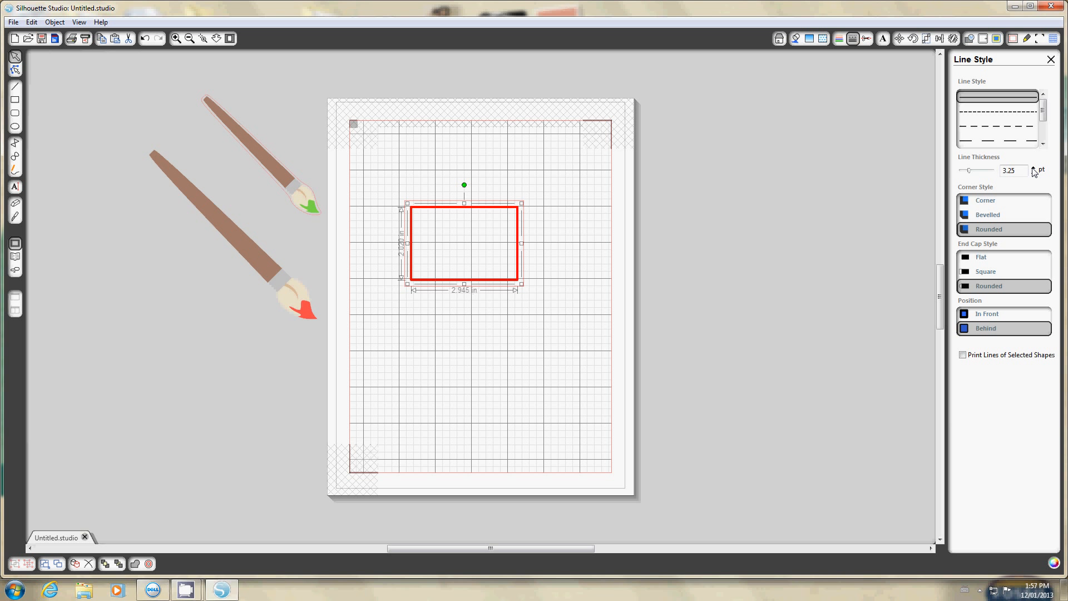
click(785, 41)
Step: Bring the red-tipped brush onto the page, rotate it to lie horizontally and place it over the rectangle
click(507, 389)
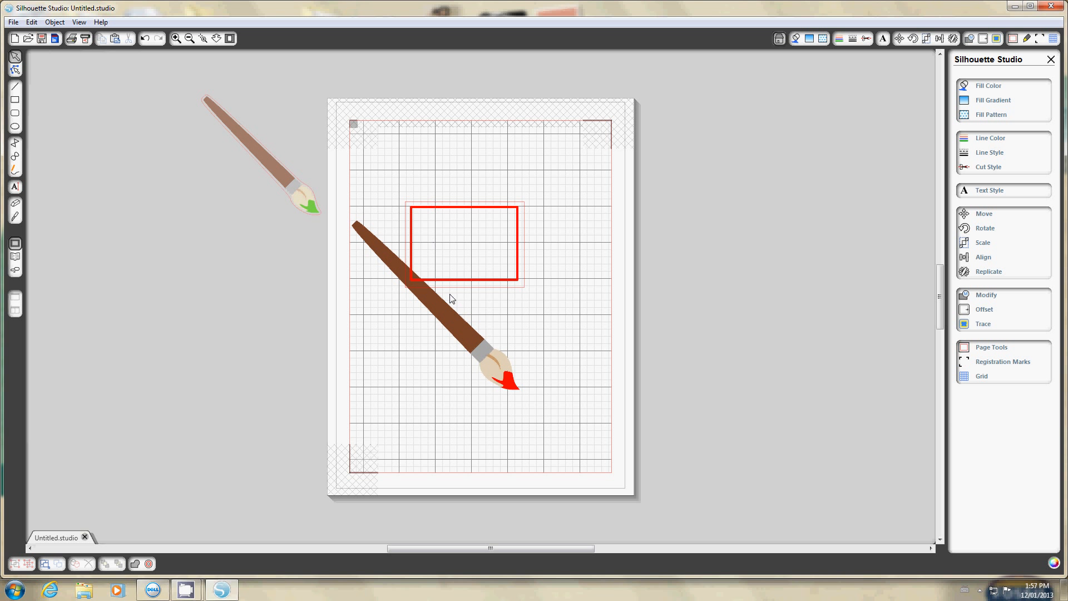
mouse_move(479, 353)
mouse_down()
mouse_move(520, 373)
mouse_move(569, 443)
mouse_up()
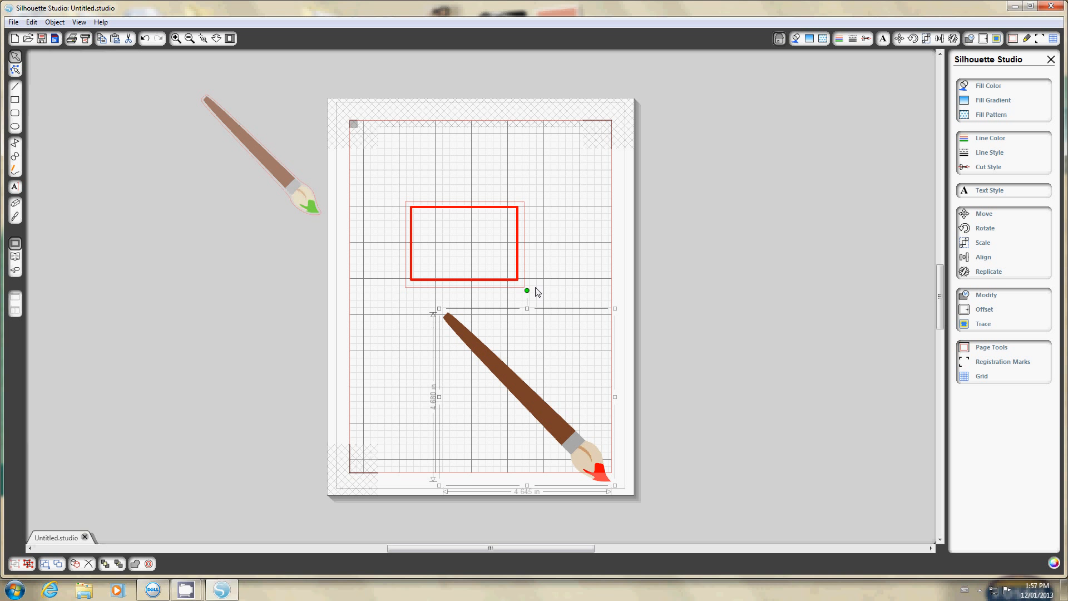
drag(526, 290, 439, 312)
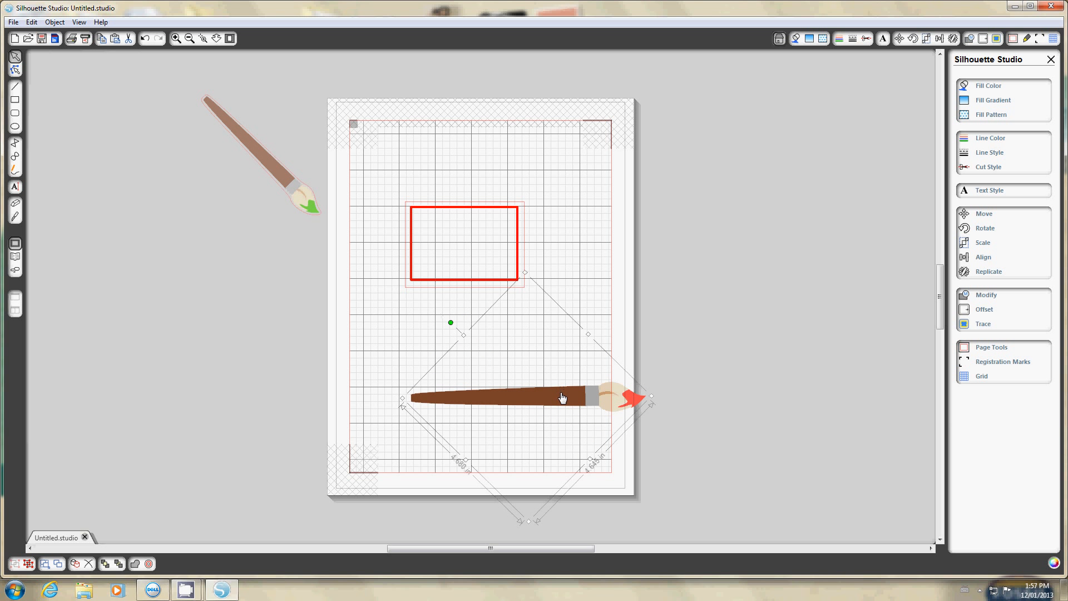
mouse_move(562, 396)
mouse_down()
mouse_move(497, 319)
mouse_move(511, 256)
mouse_up()
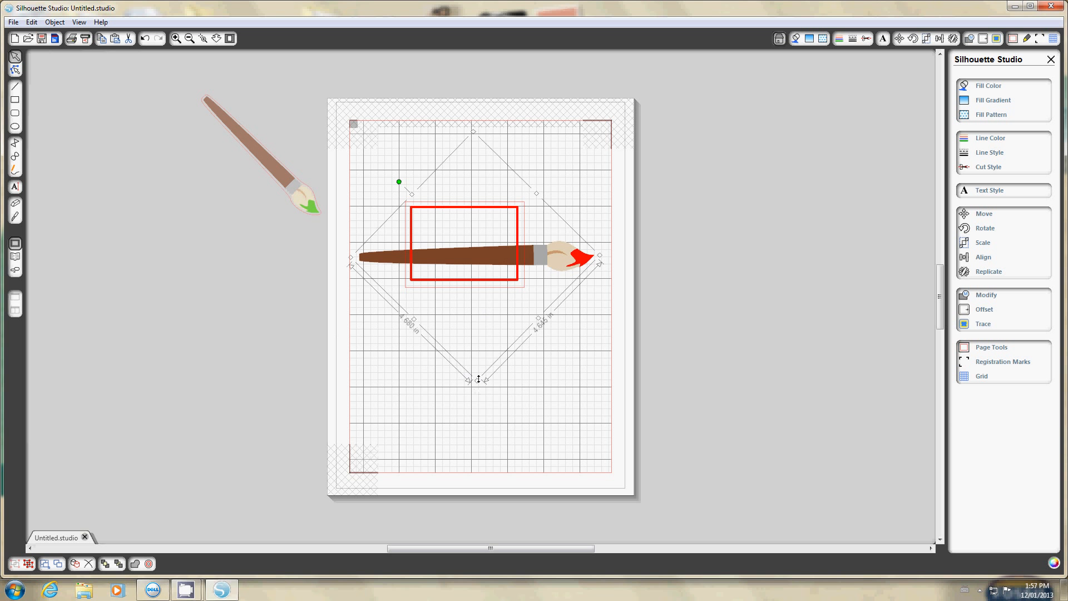
Step: Scale the red-tipped brush down to fit within the inner rectangle and position it along the rectangle's lower side
drag(478, 380, 475, 258)
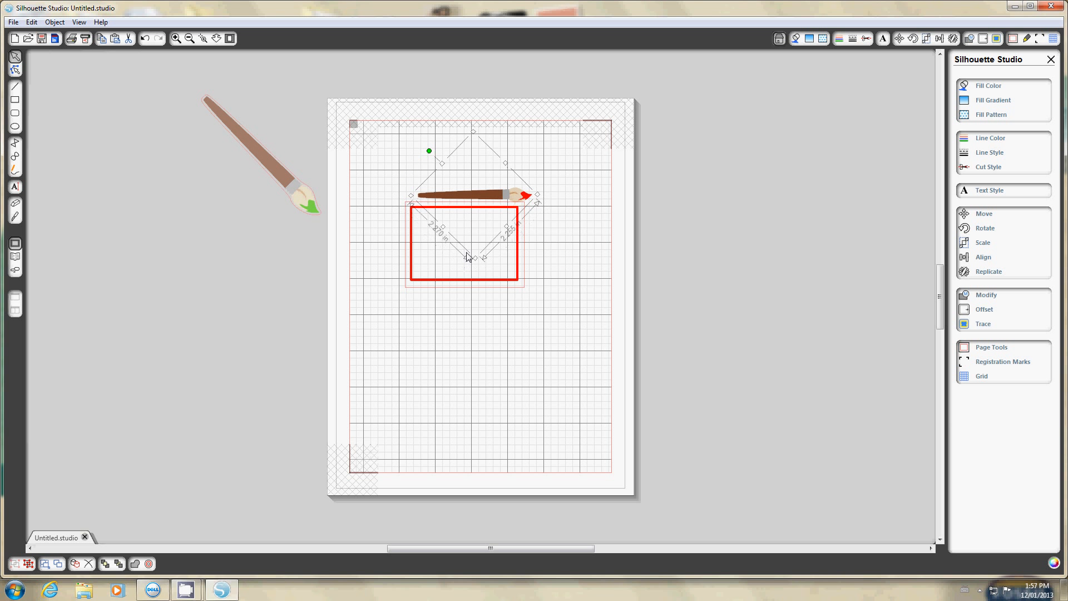
drag(486, 198, 475, 249)
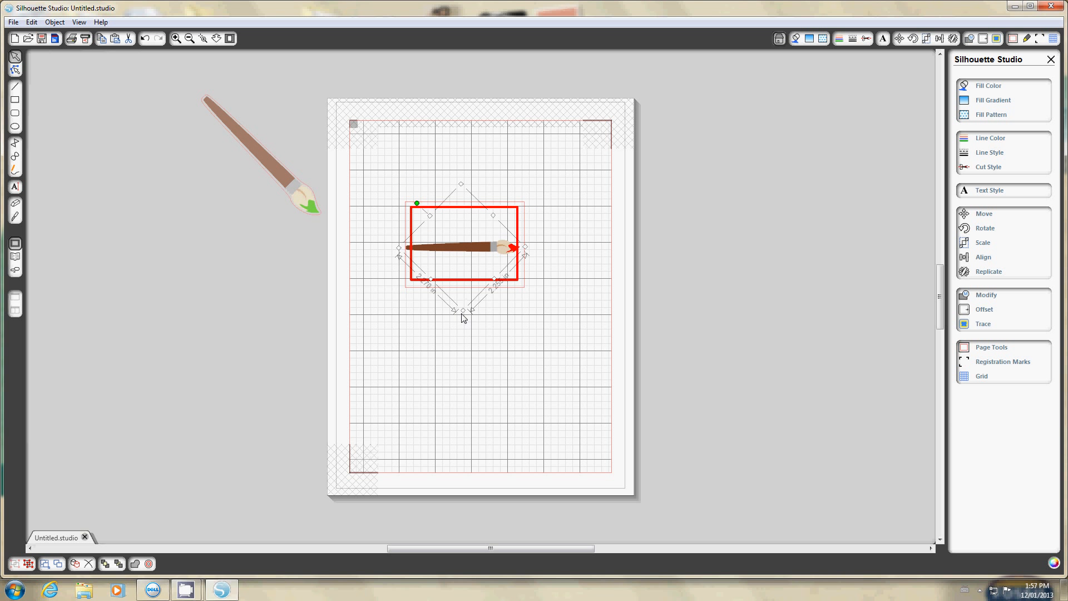
drag(461, 311, 462, 293)
drag(471, 238, 472, 267)
click(463, 249)
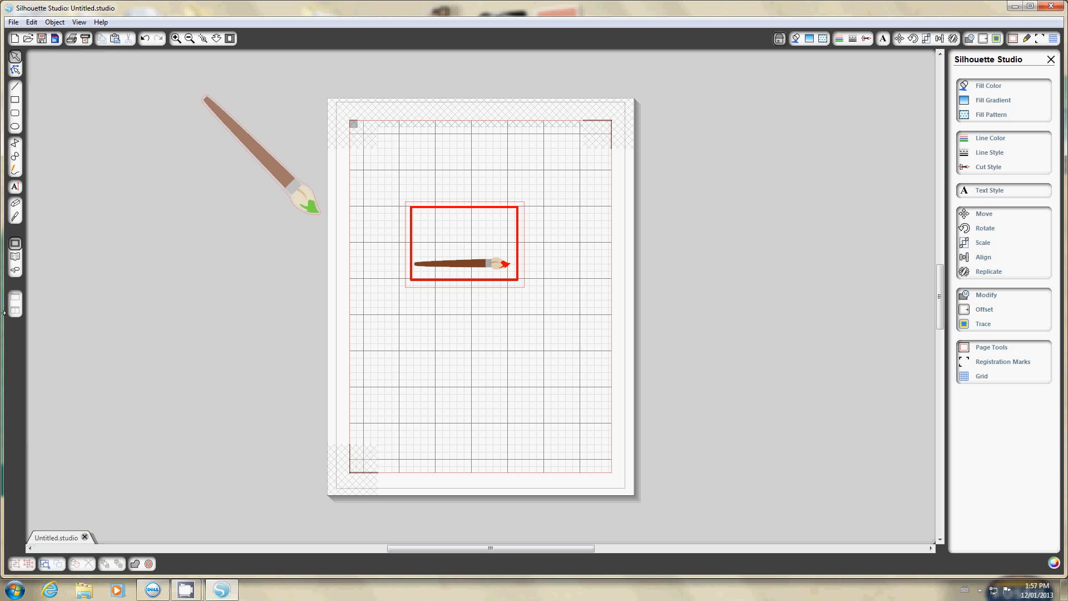
Step: Add the text "cake pops" in 72 pt Arial above the small brush
click(16, 187)
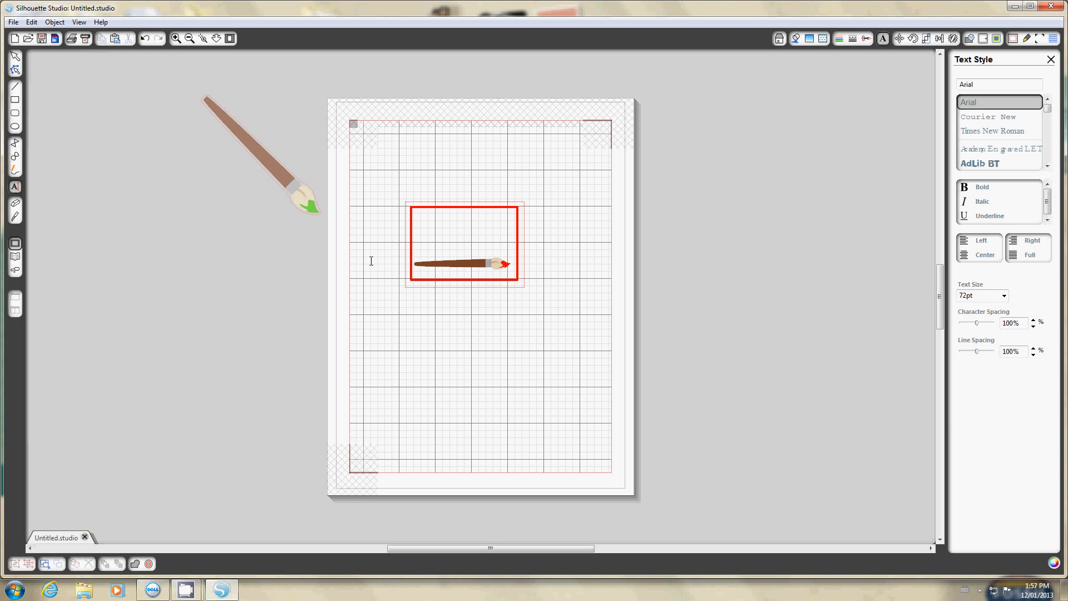
click(420, 232)
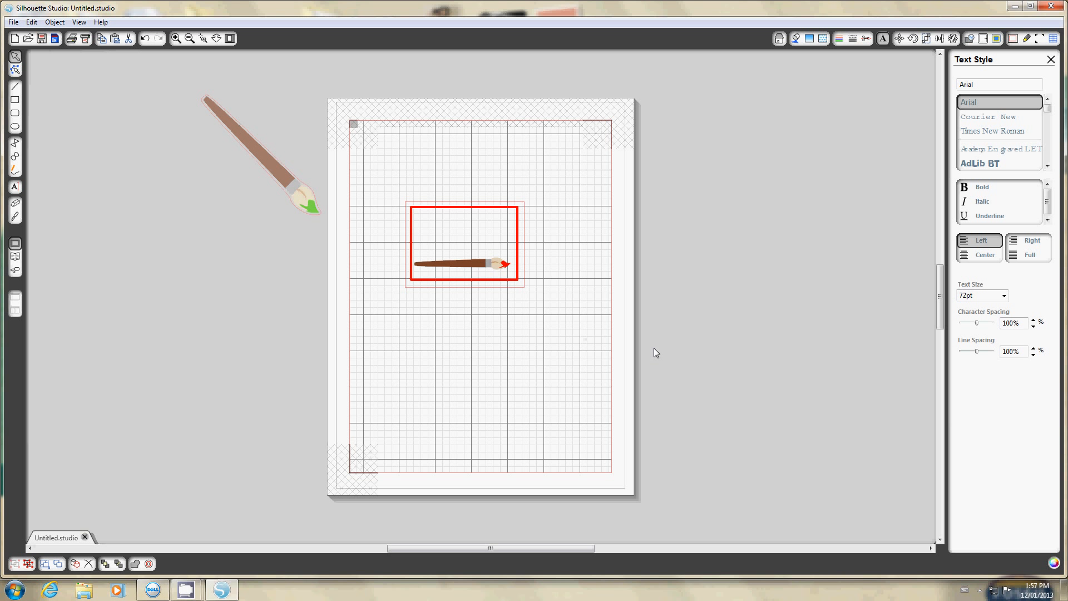
text(cake pops)
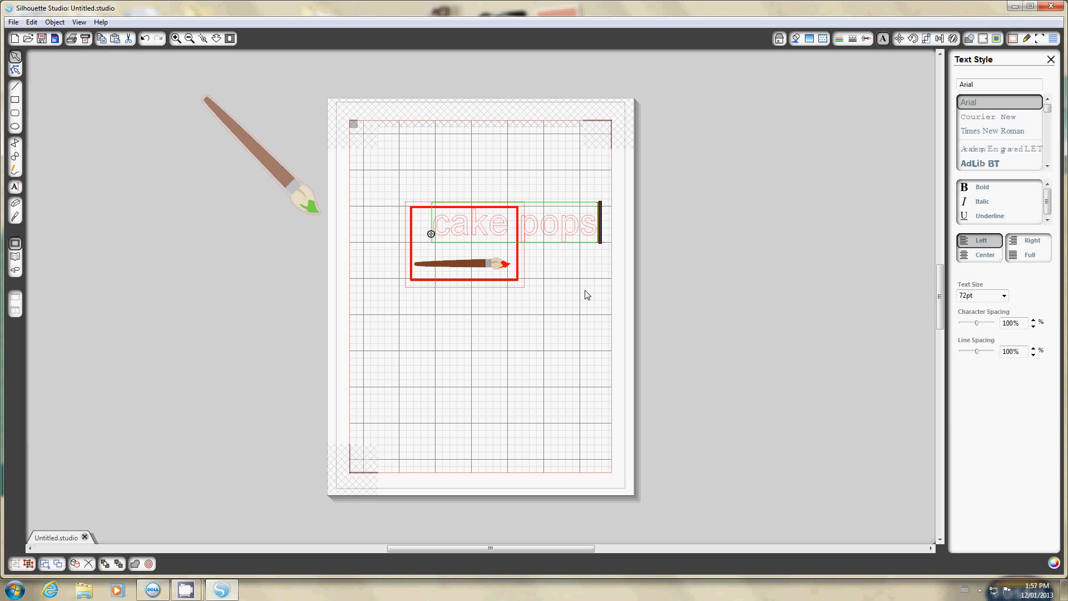
click(573, 254)
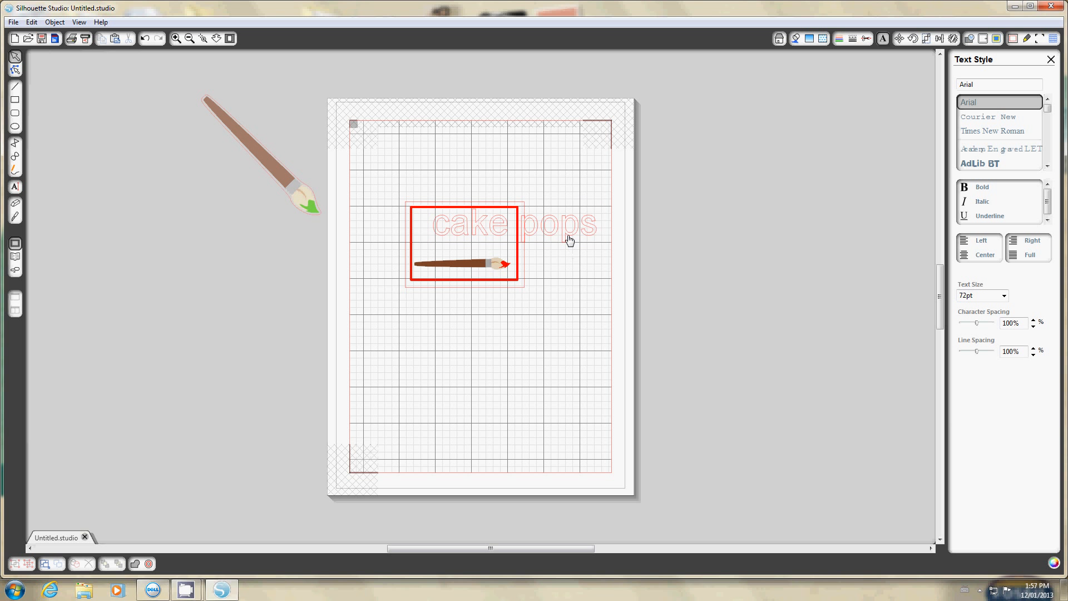
Step: Set the cut style of the "cake pops" text and the small red-tipped brush to No Cut
click(570, 237)
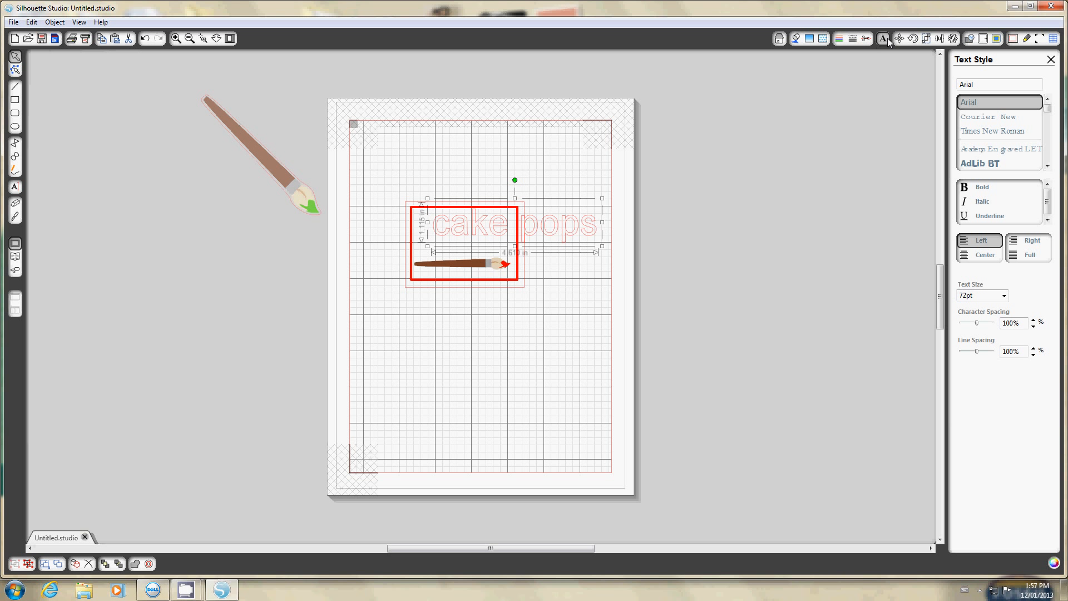
click(866, 38)
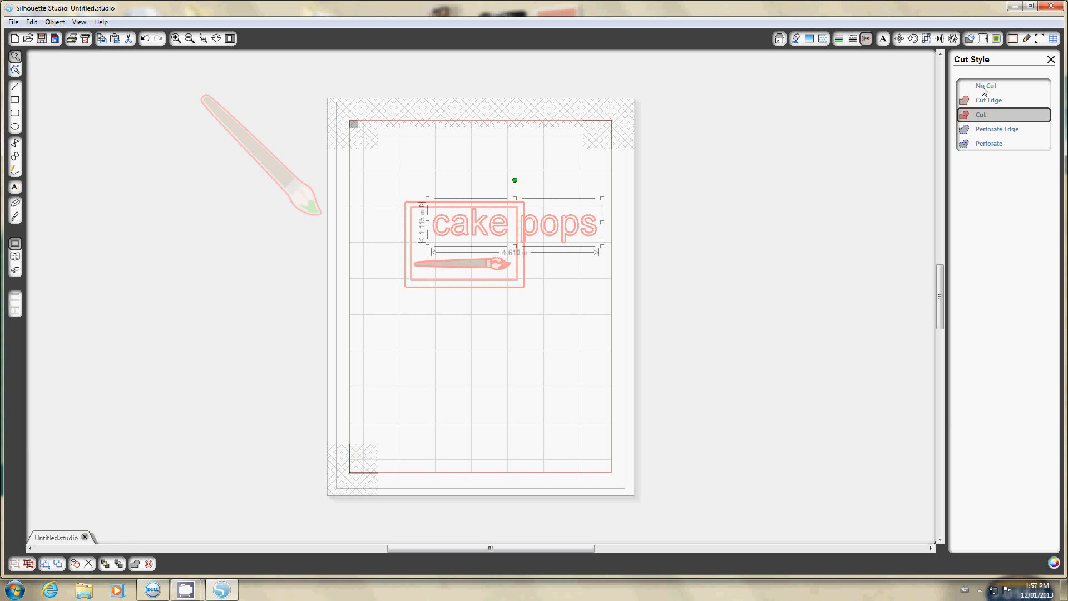
click(984, 88)
click(482, 269)
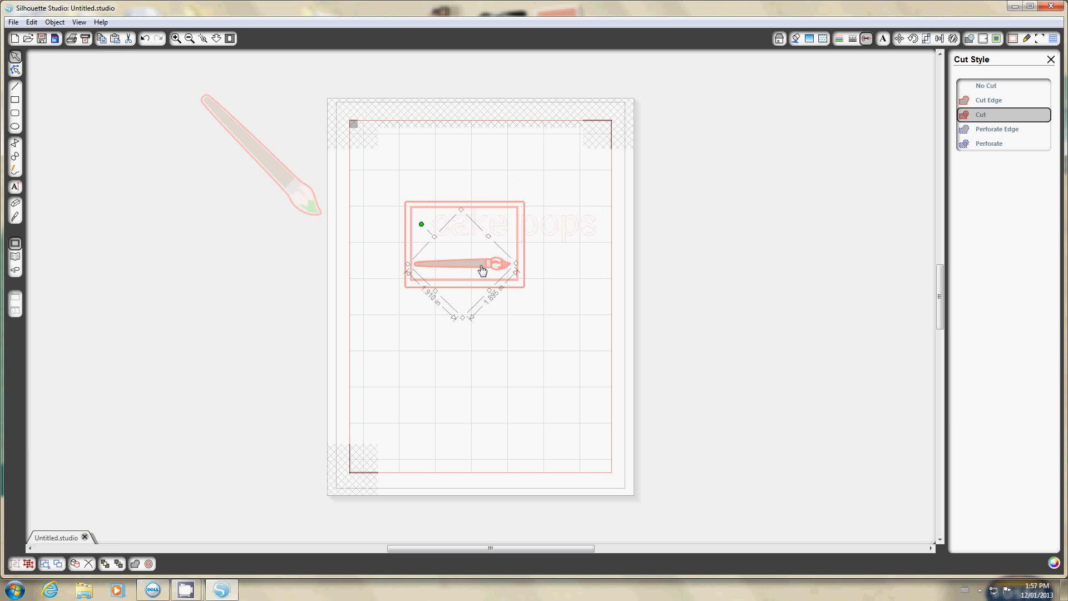
click(994, 88)
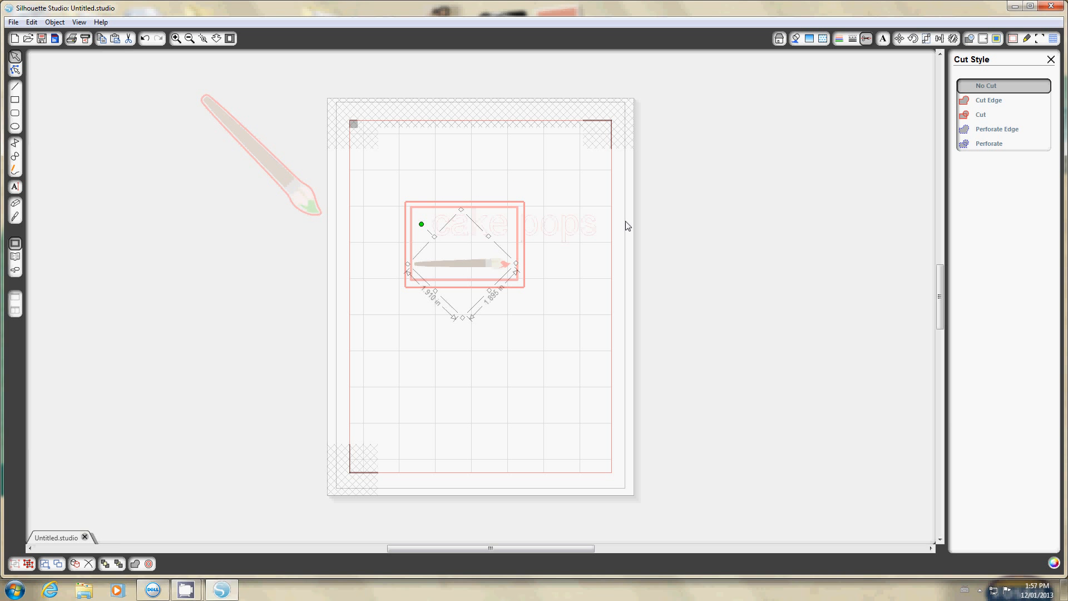
click(430, 356)
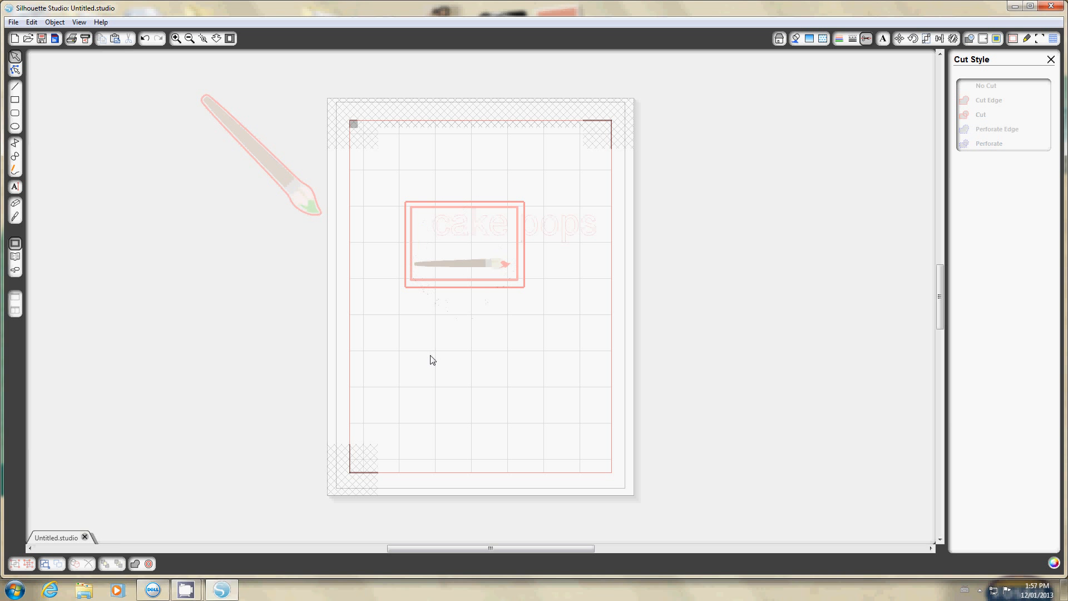
click(780, 39)
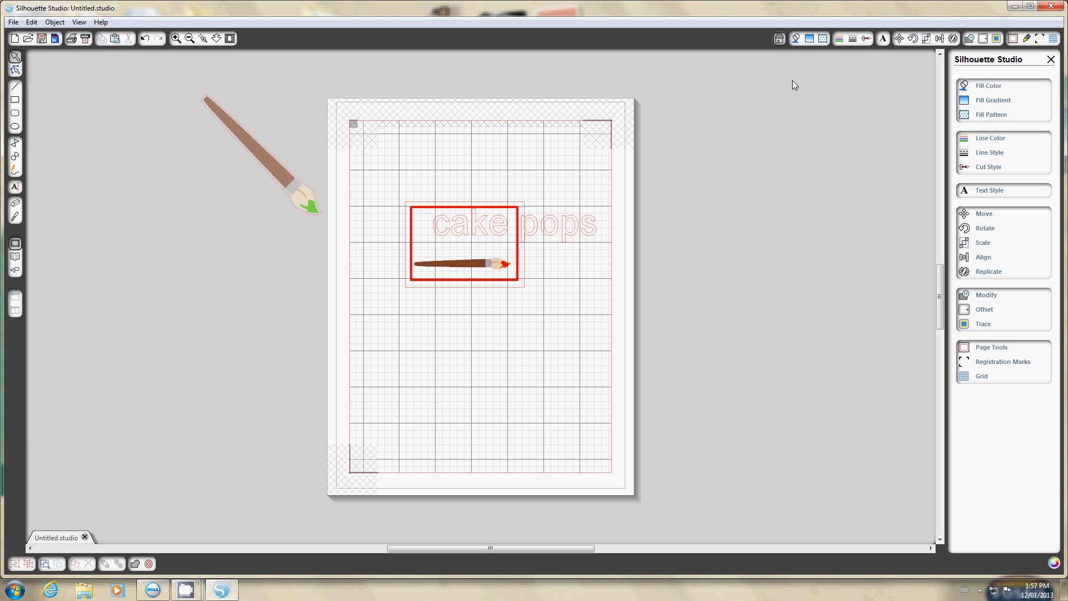
Step: Check which outlines of the label, text and brushes are set to be cut
click(867, 37)
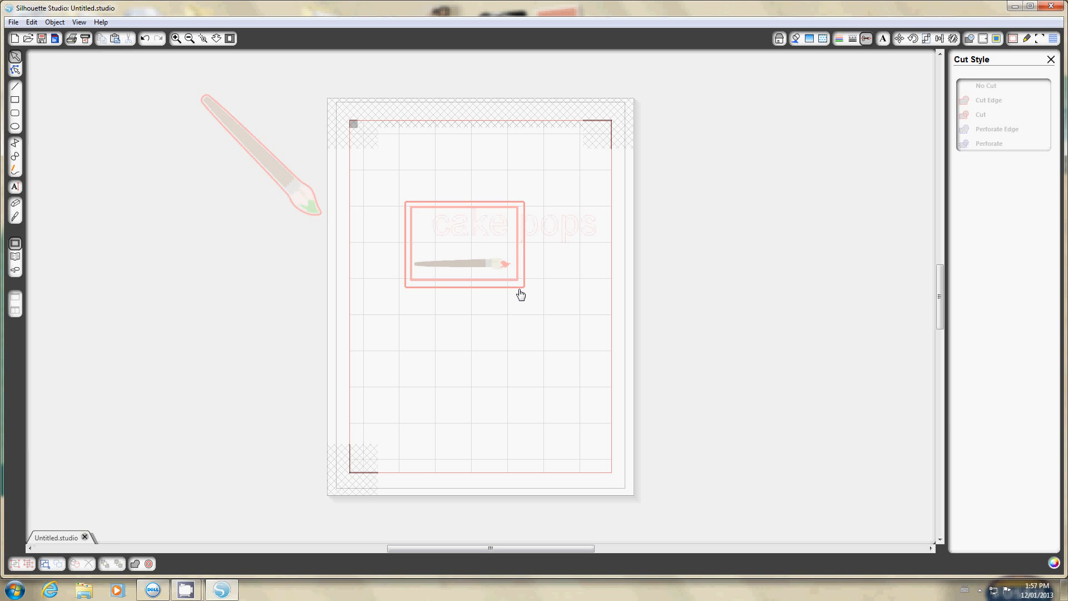
click(780, 40)
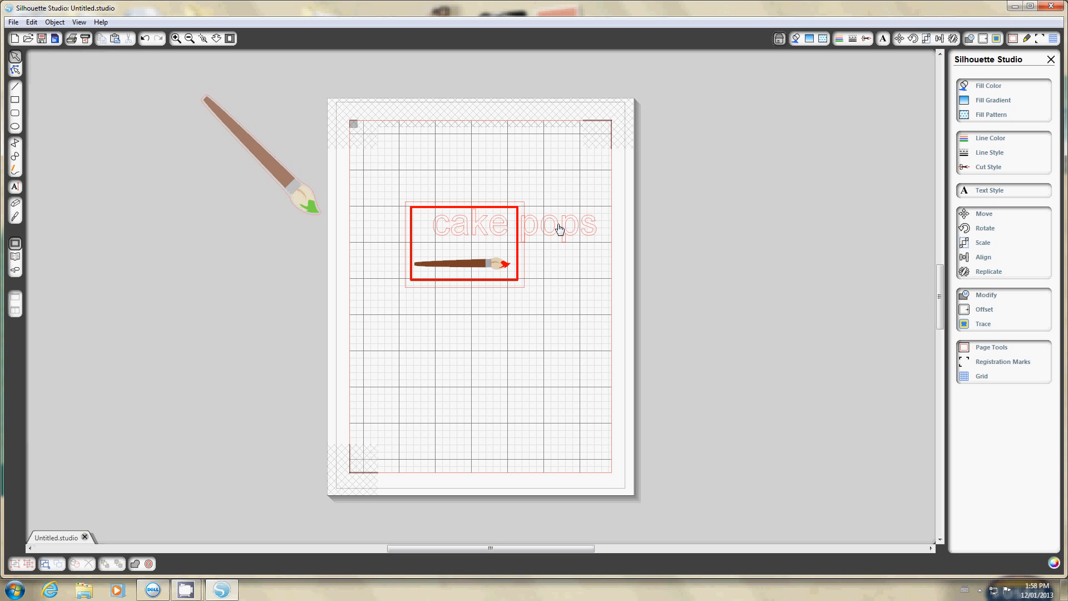
Step: Fill the "cake pops" text with medium blue and set its line color to the same blue
click(559, 229)
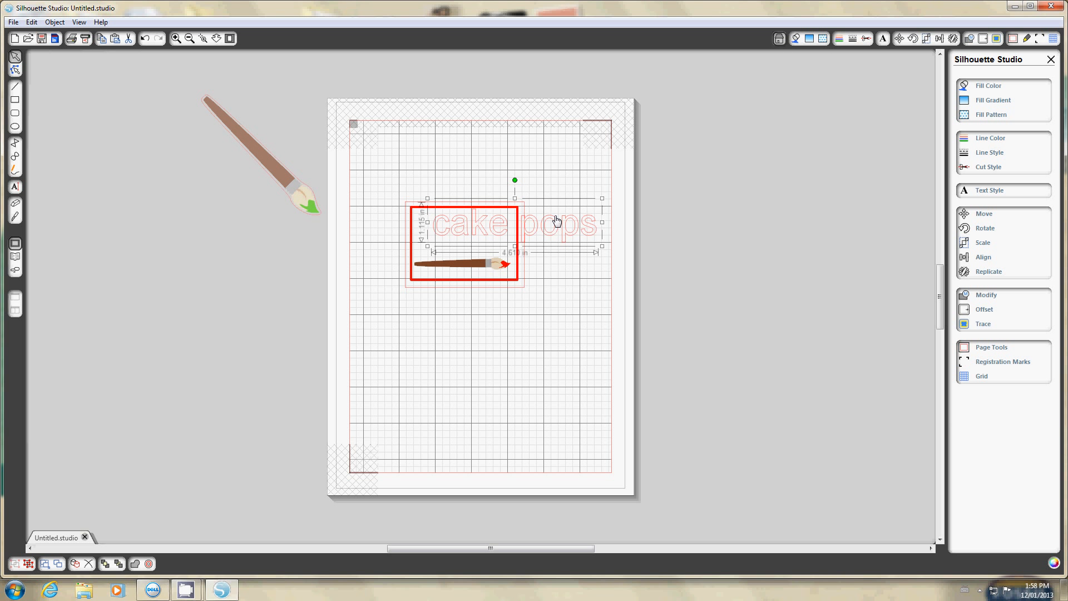
click(797, 38)
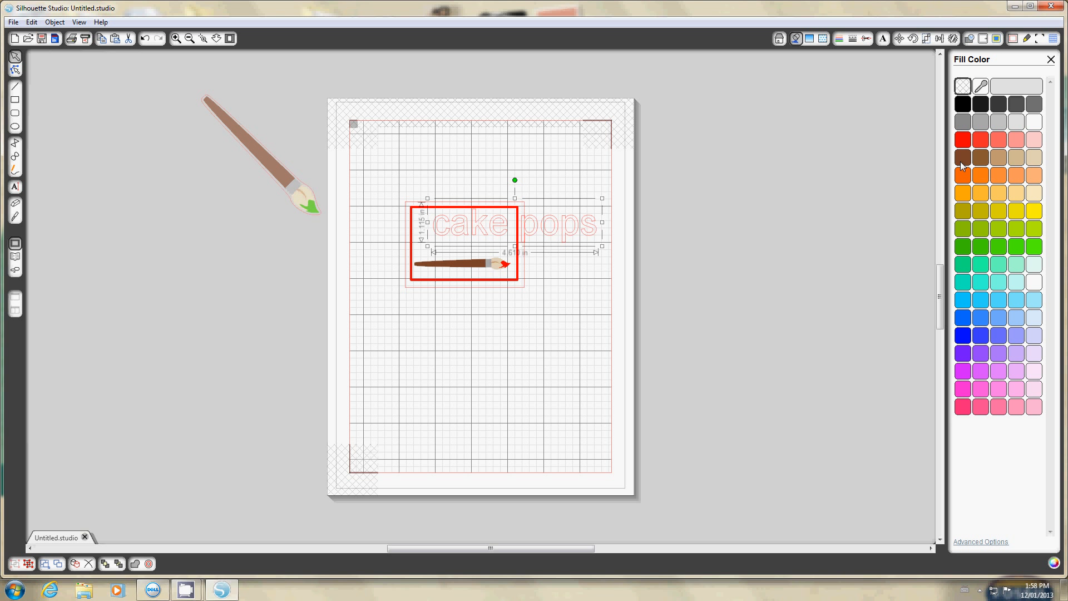
click(977, 321)
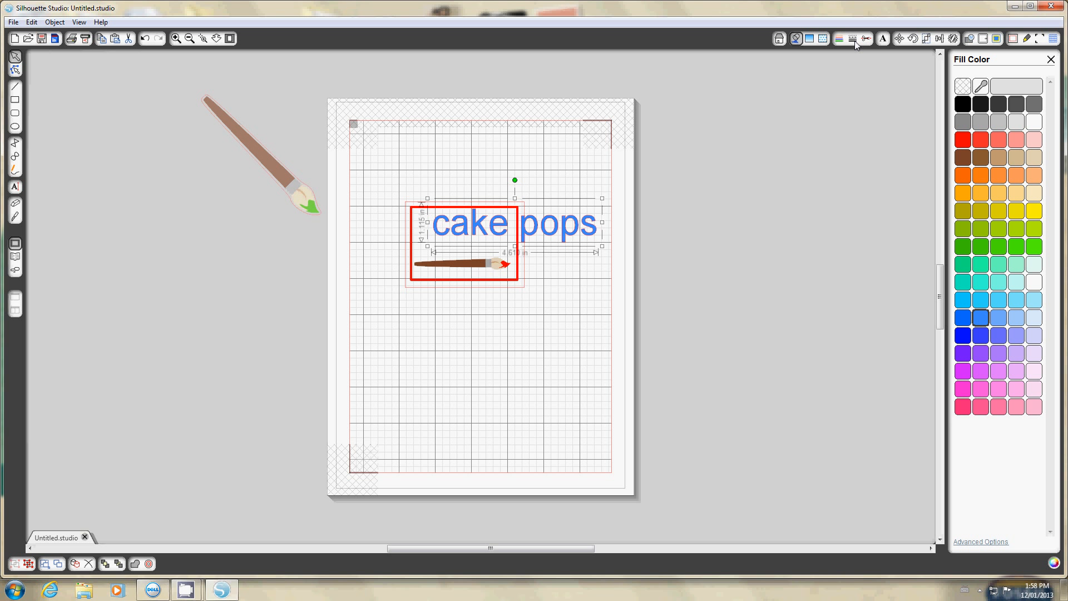
click(839, 38)
click(980, 319)
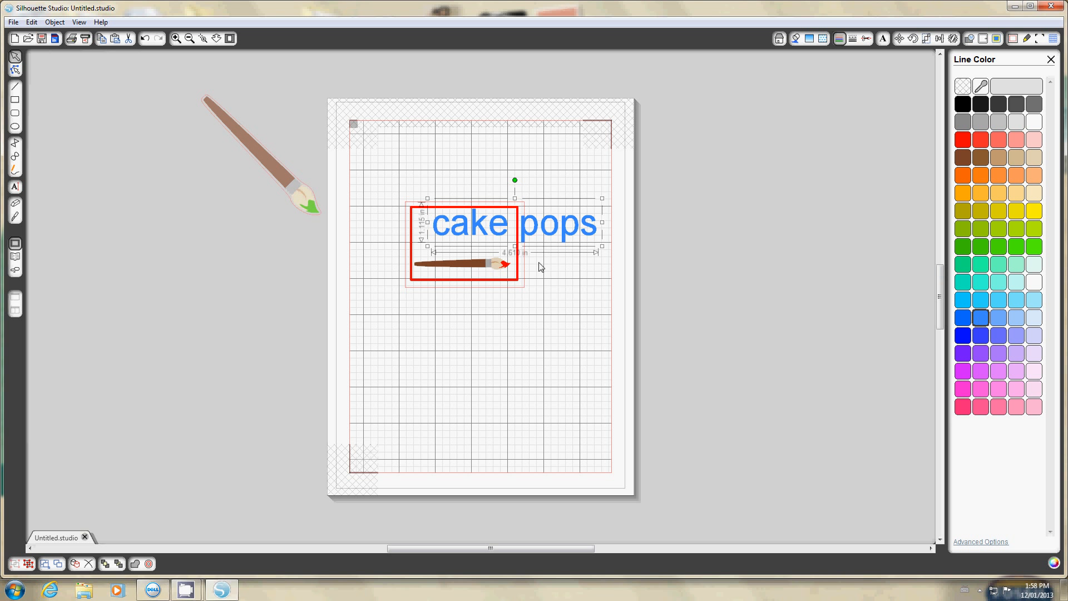
Step: Scale the "cake pops" text down to about 2.57 in wide and move it off the page beside its right edge
drag(603, 245, 492, 241)
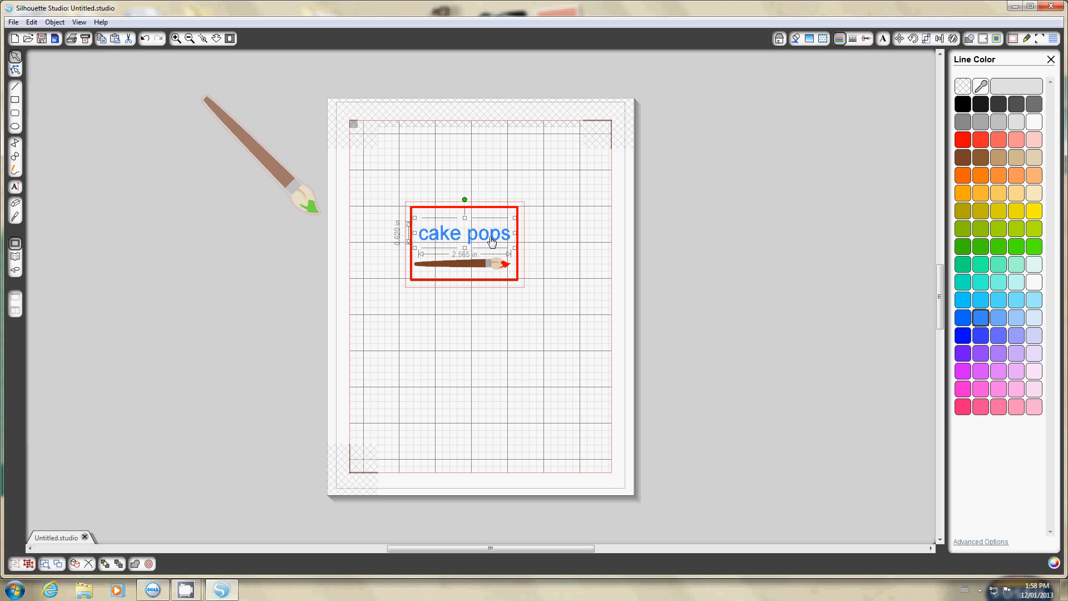
click(516, 314)
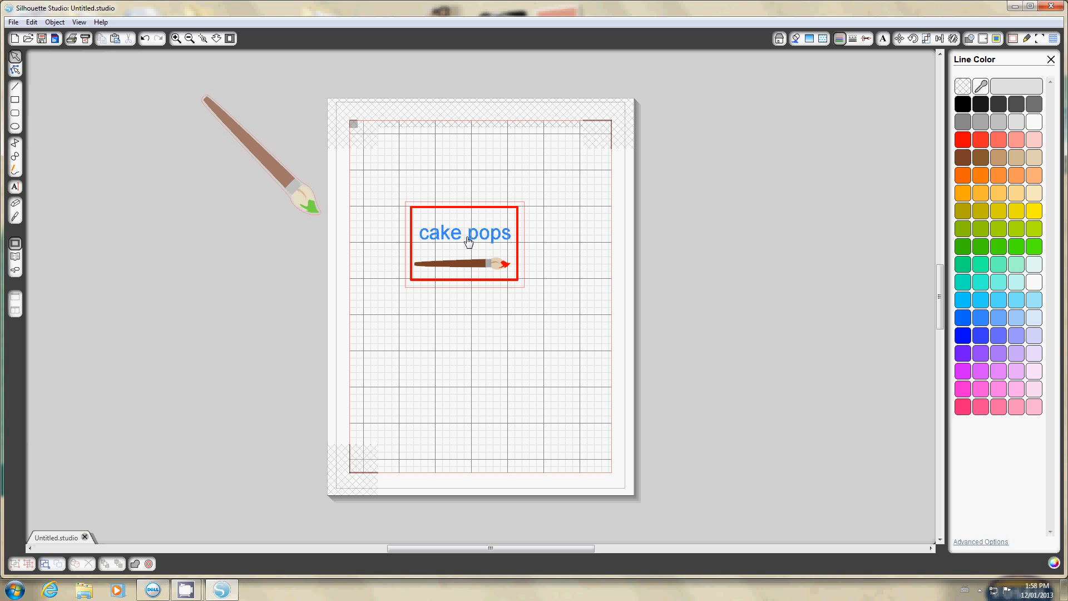
drag(481, 241, 703, 299)
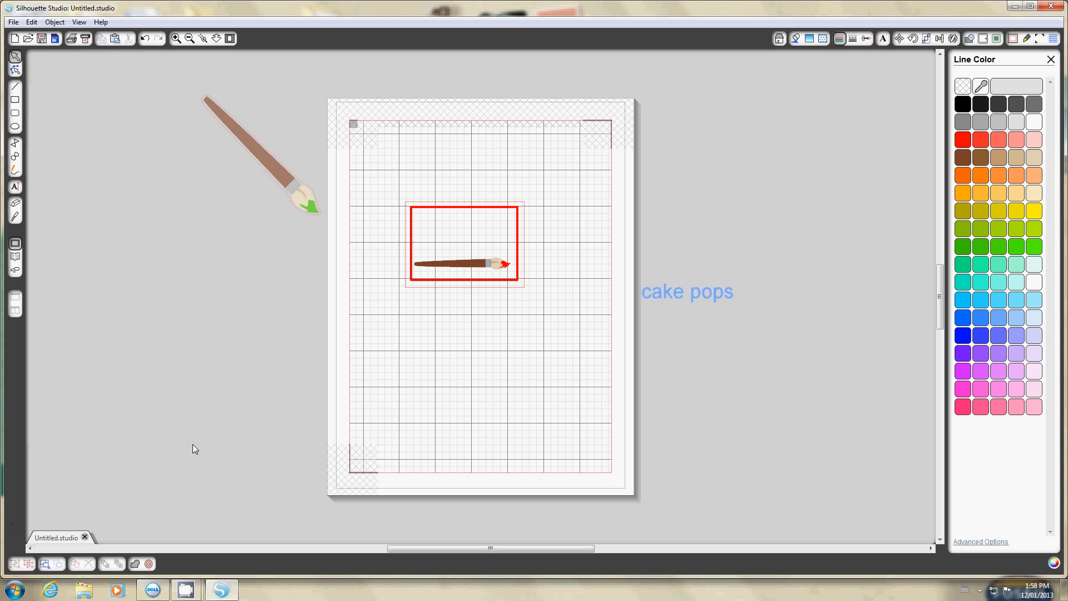
Step: Group the double frame with its small red-tipped brush and move the group near the upper edge of the page
drag(381, 181, 555, 347)
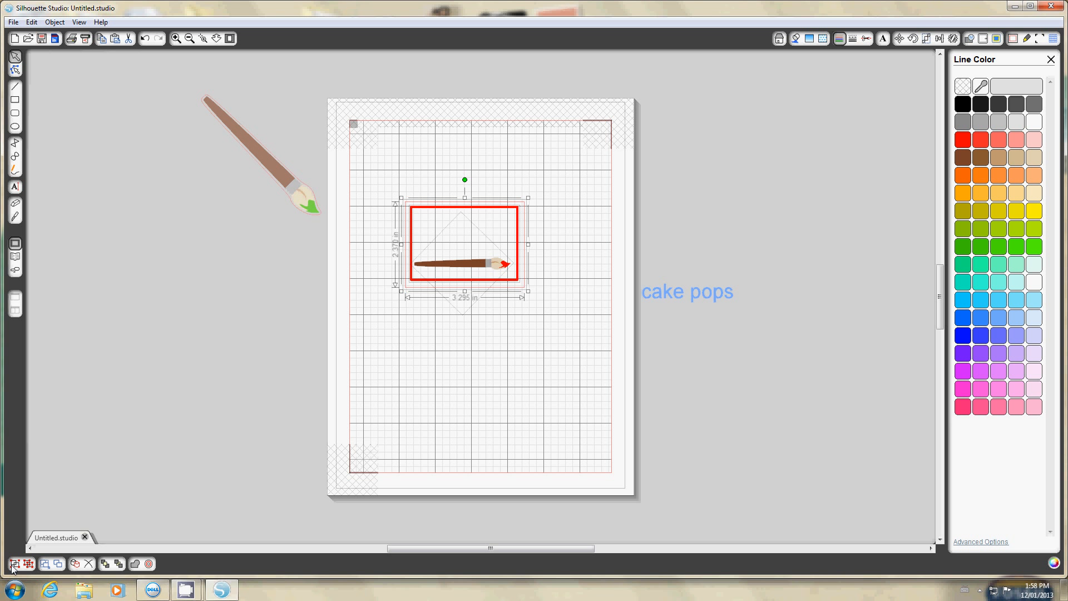
click(441, 412)
drag(481, 281, 466, 220)
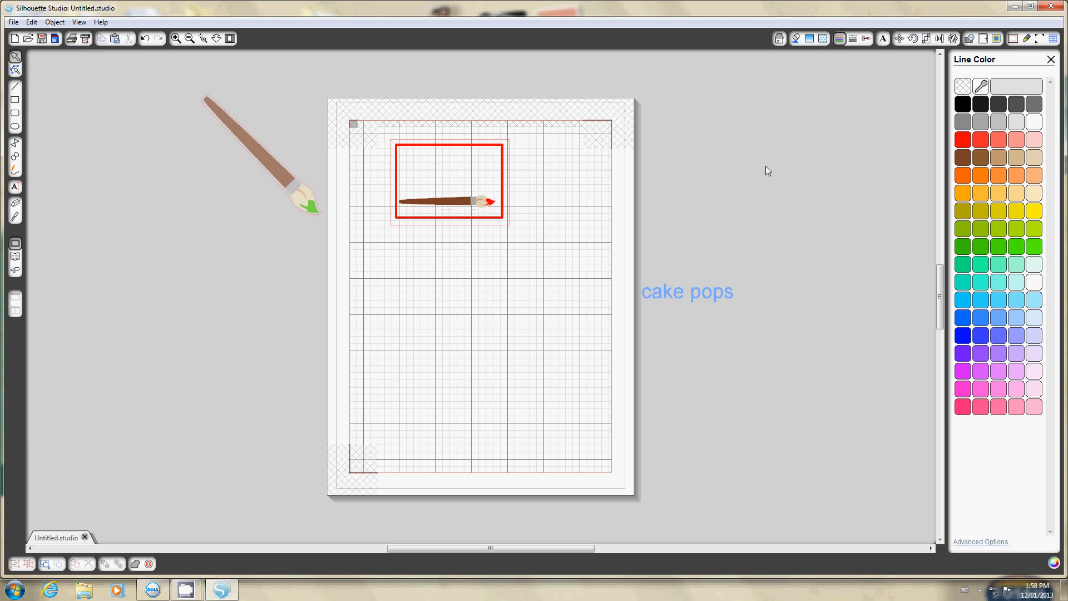
Step: Try filling the page with copies of the framed brush label, and undo the replication
click(953, 38)
click(493, 227)
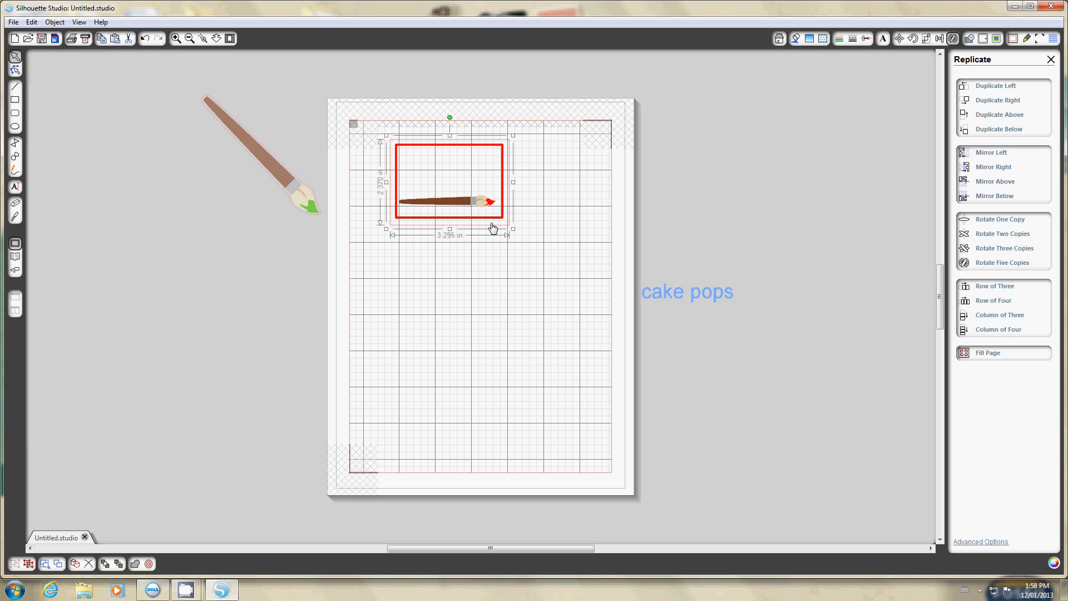
click(988, 352)
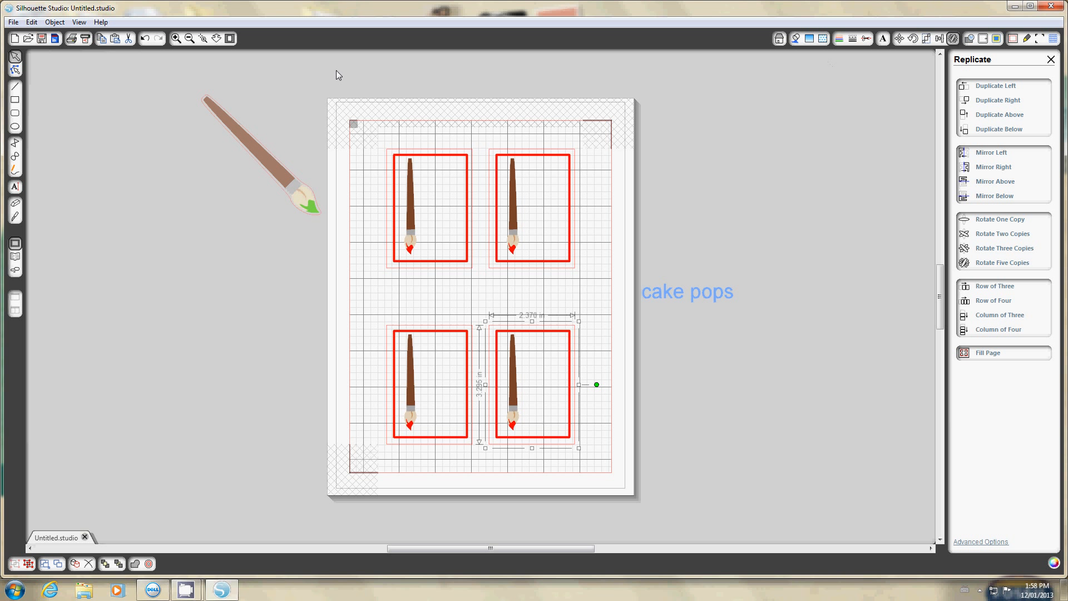
click(145, 39)
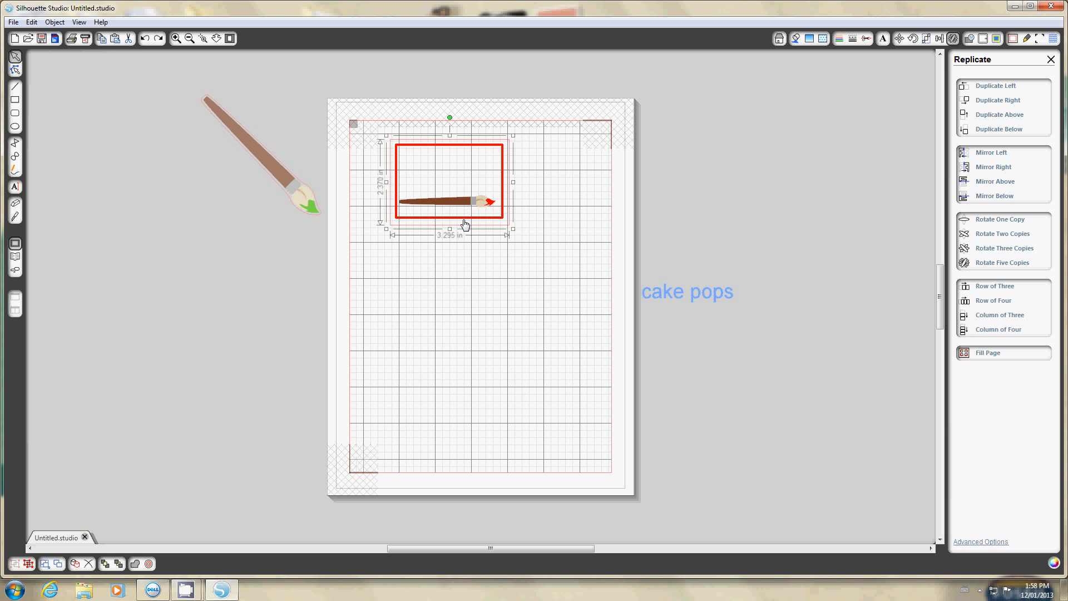
Step: Duplicate the framed brush label three times and spread the copies apart on the page
key(ctrl+d)
key(ctrl+d)
key(ctrl+d)
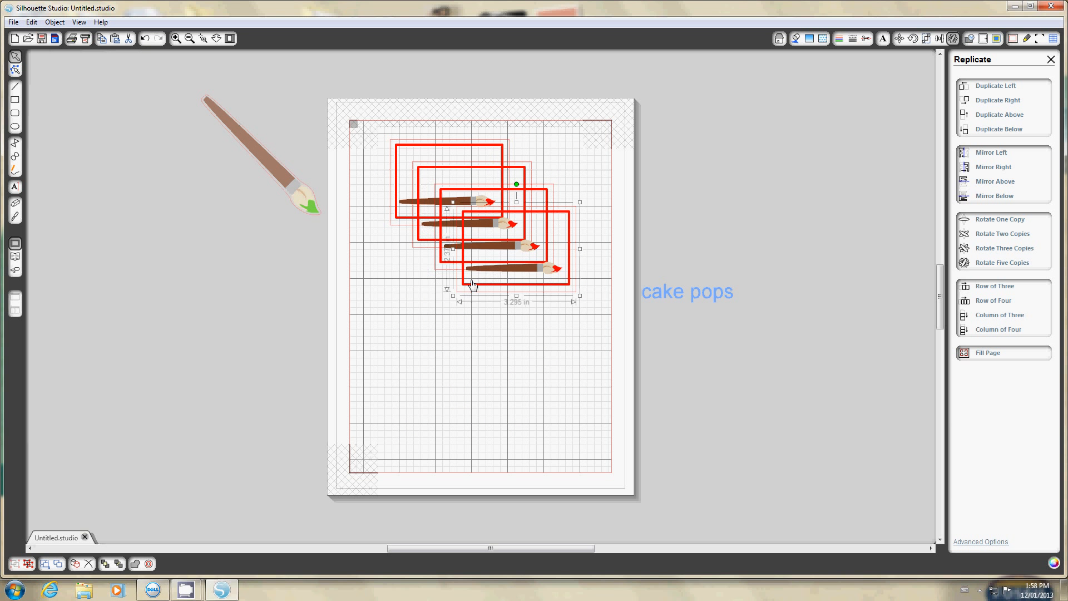
mouse_move(478, 292)
mouse_down()
mouse_move(399, 335)
mouse_move(396, 320)
mouse_up()
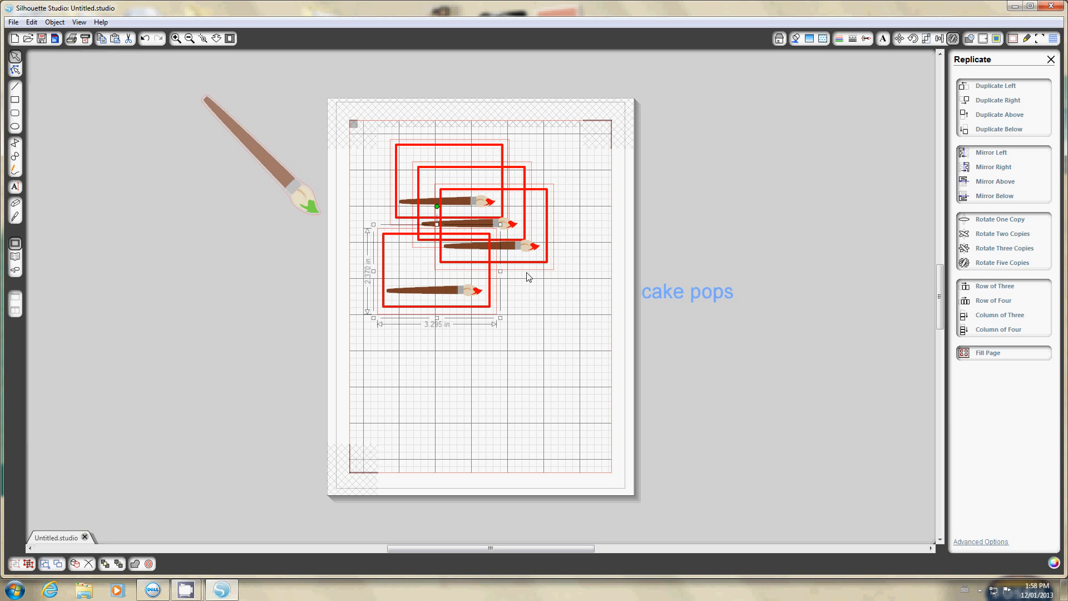
mouse_move(531, 270)
mouse_down()
mouse_move(517, 425)
mouse_move(479, 429)
mouse_up()
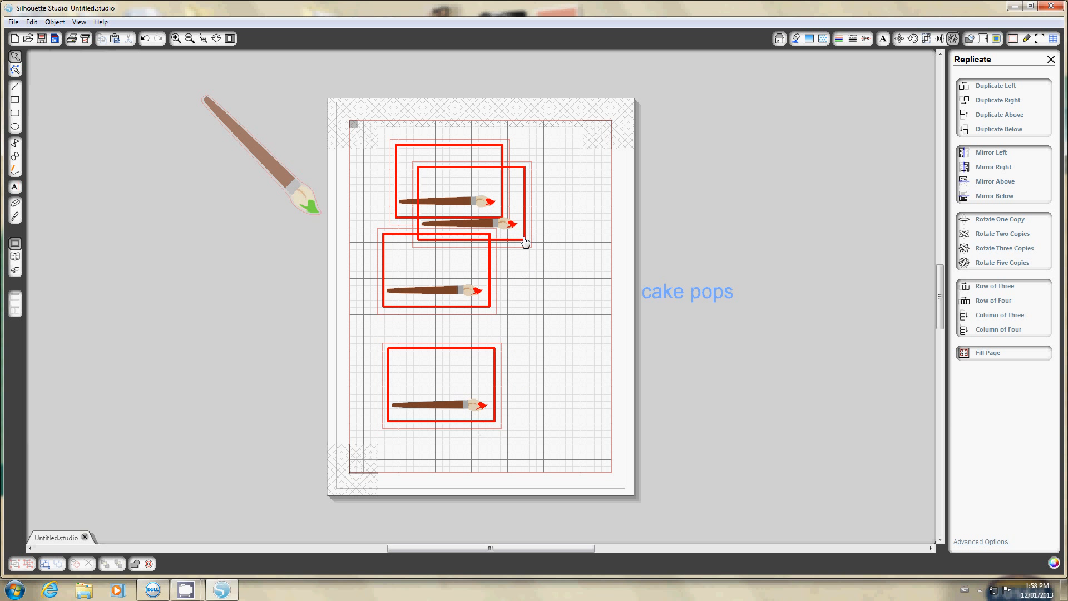
mouse_move(525, 241)
mouse_down()
mouse_move(584, 381)
mouse_move(605, 378)
mouse_up()
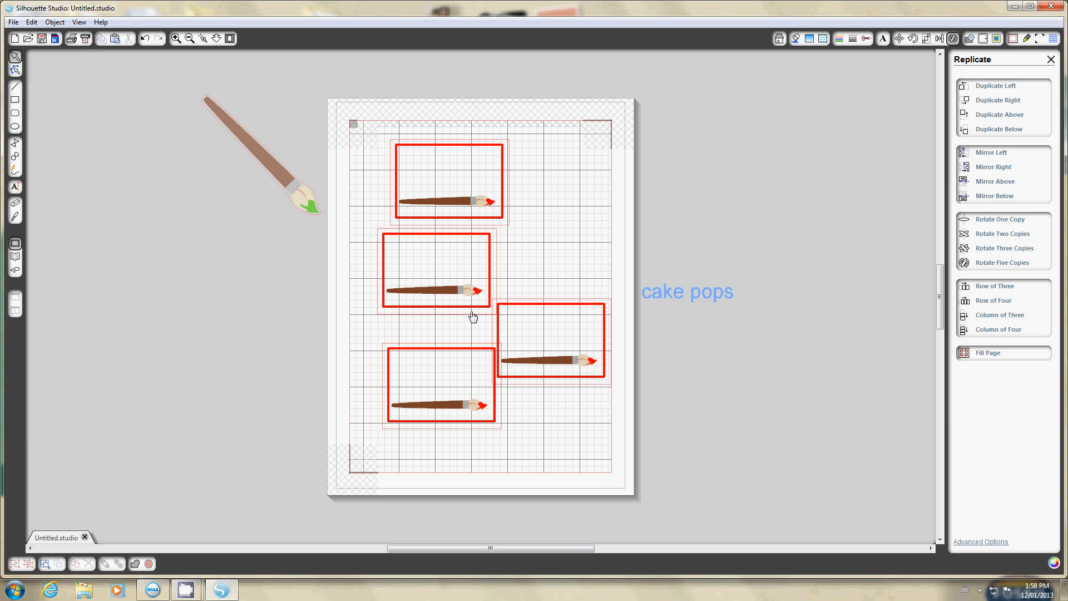
Step: Arrange the four labels without overlap: one centered above, two side by side in the middle, and one centered below
drag(472, 312, 448, 314)
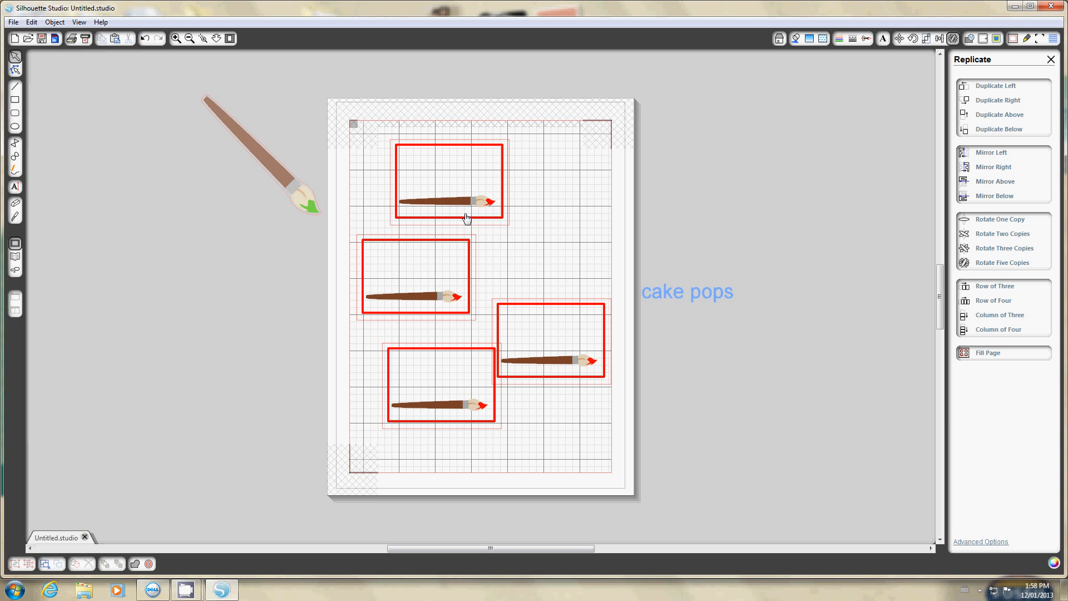
drag(467, 219, 509, 215)
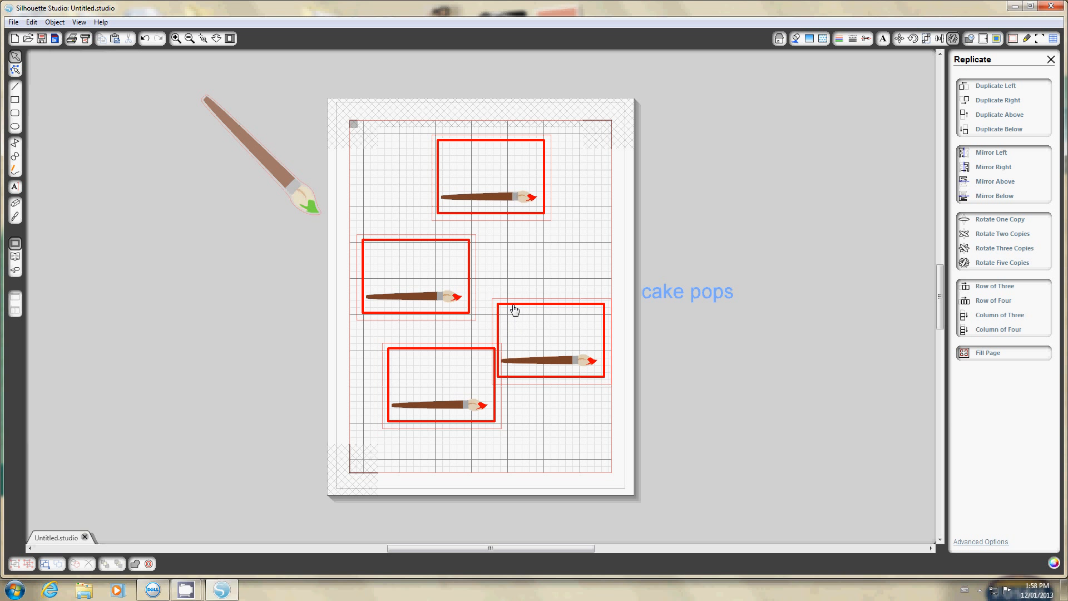
drag(513, 310, 507, 238)
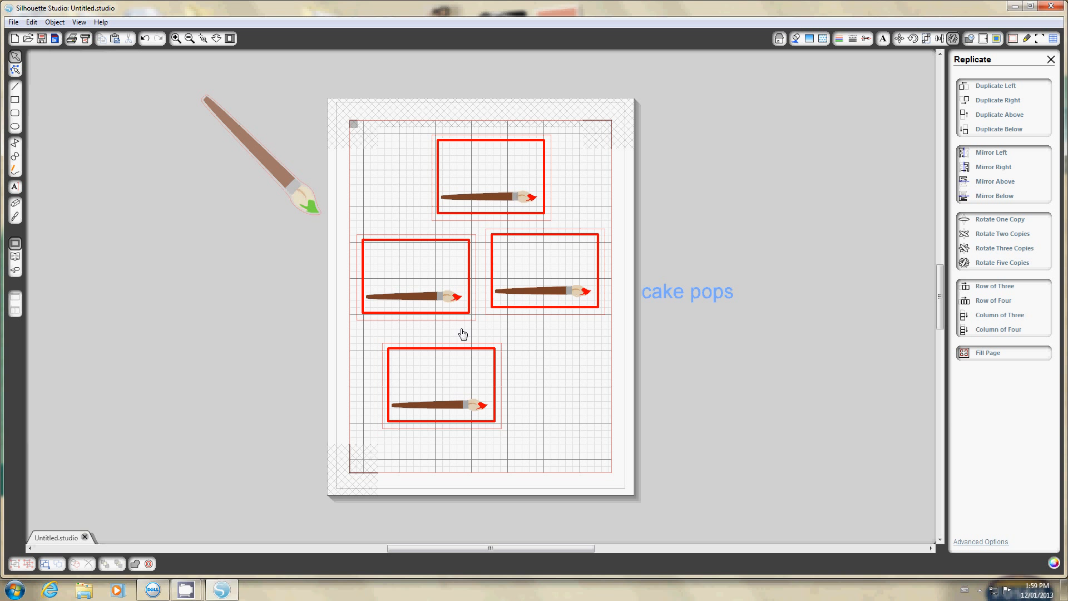
drag(462, 353, 516, 345)
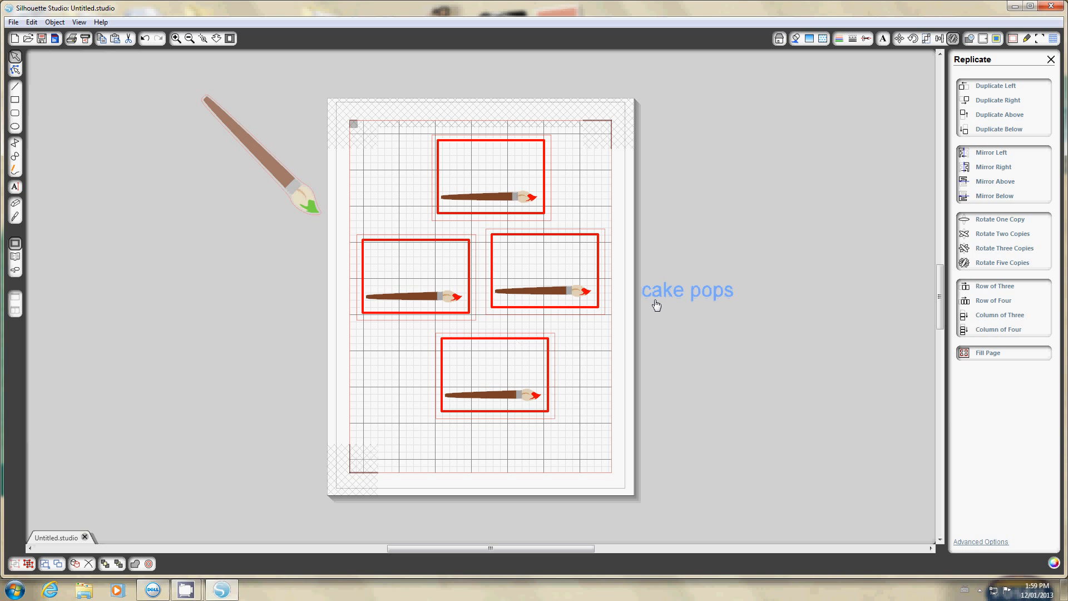
Step: Place the "cake pops" text above the brush in the uppermost label and put a copy of it in the middle-left label
drag(655, 302, 459, 186)
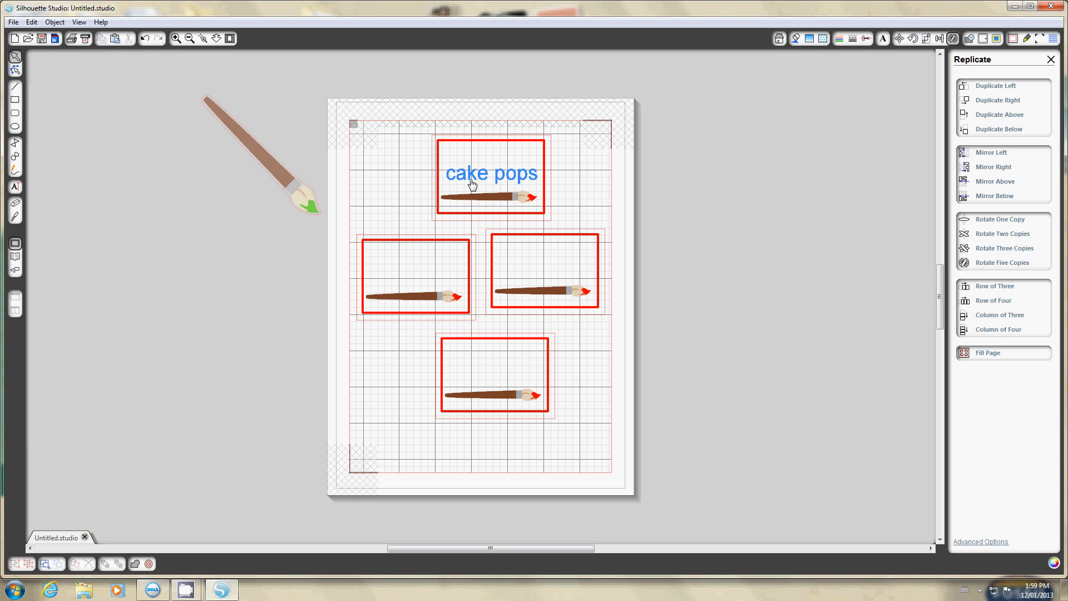
key(ctrl+v)
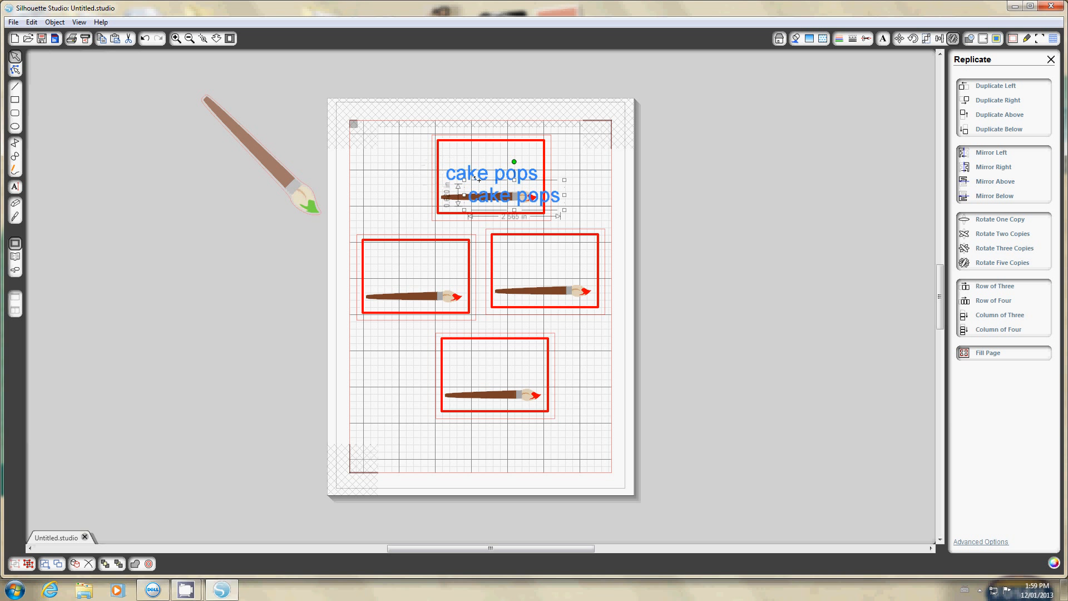
drag(500, 203, 457, 277)
Step: Change the middle-left label's text to "candy" and center it above the brush
double_click(394, 277)
text(ndys)
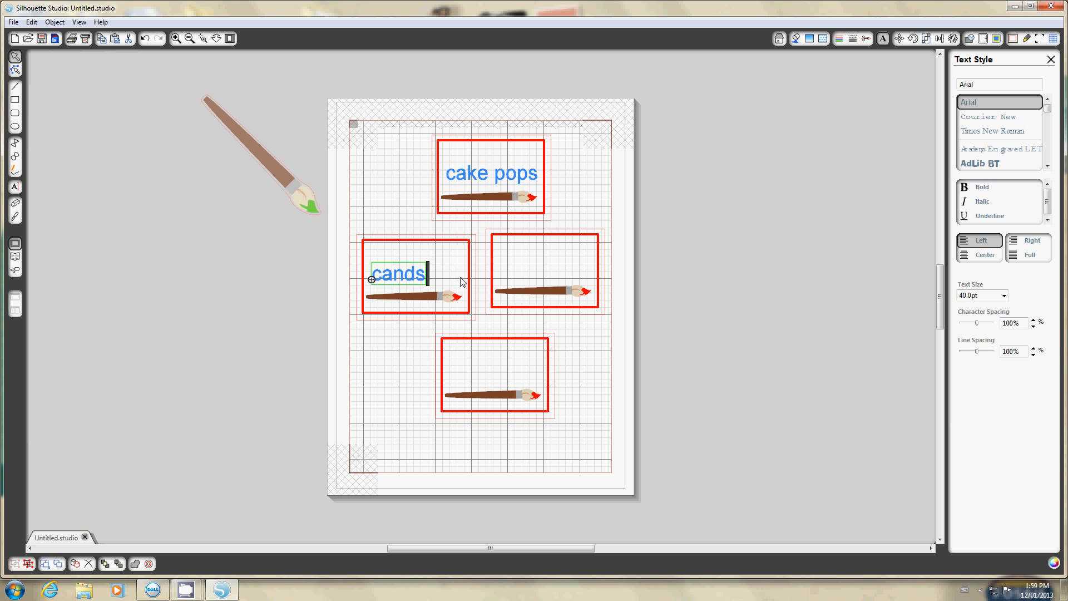
key(BackSpace)
click(409, 217)
drag(397, 281, 412, 281)
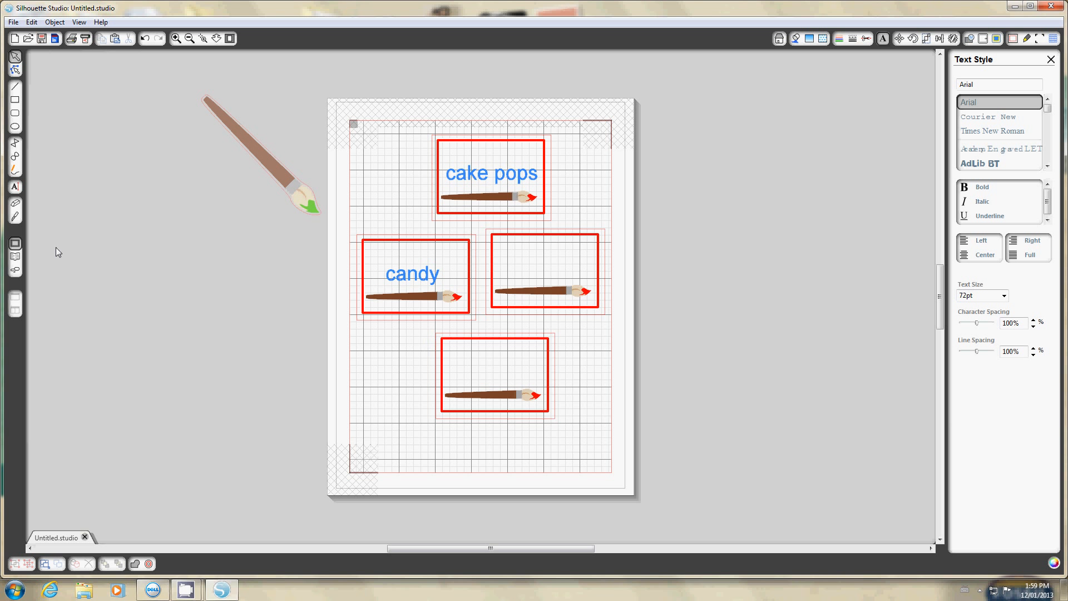
Step: Copy the "cake pops" text and place the copy above the brush in the middle-right label
click(480, 184)
key(ctrl+c)
key(ctrl+v)
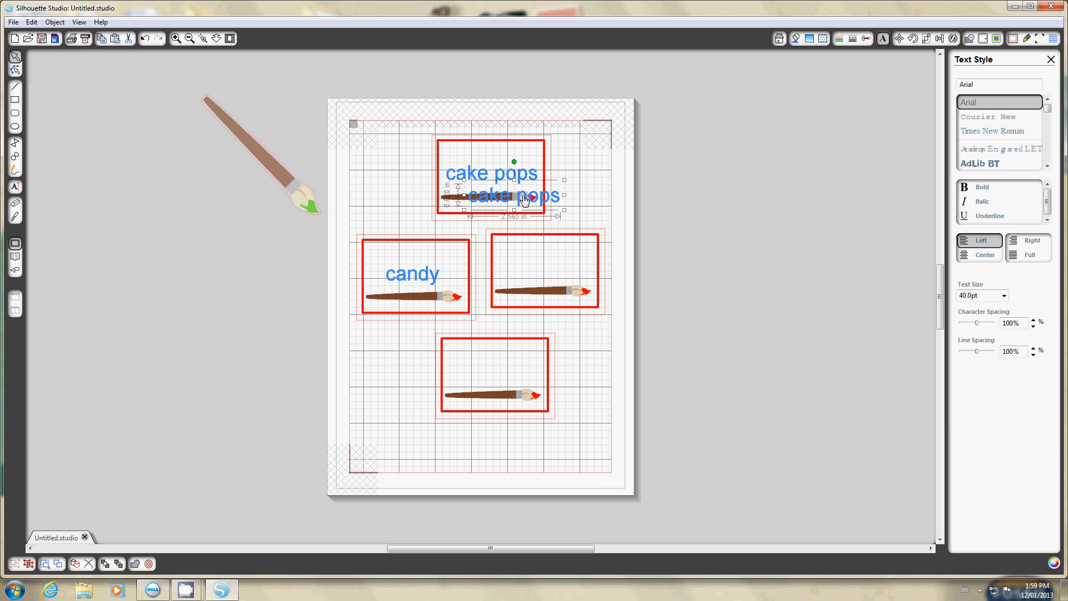
drag(522, 201, 555, 273)
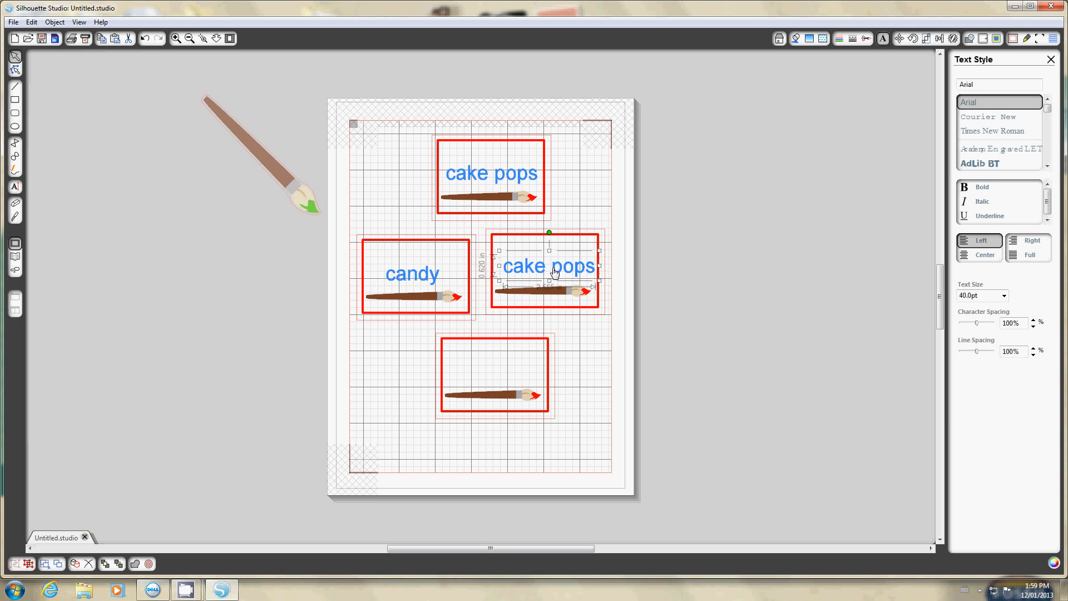
Step: Change the middle-right label's text to "drinks" and center it above the brush
double_click(542, 272)
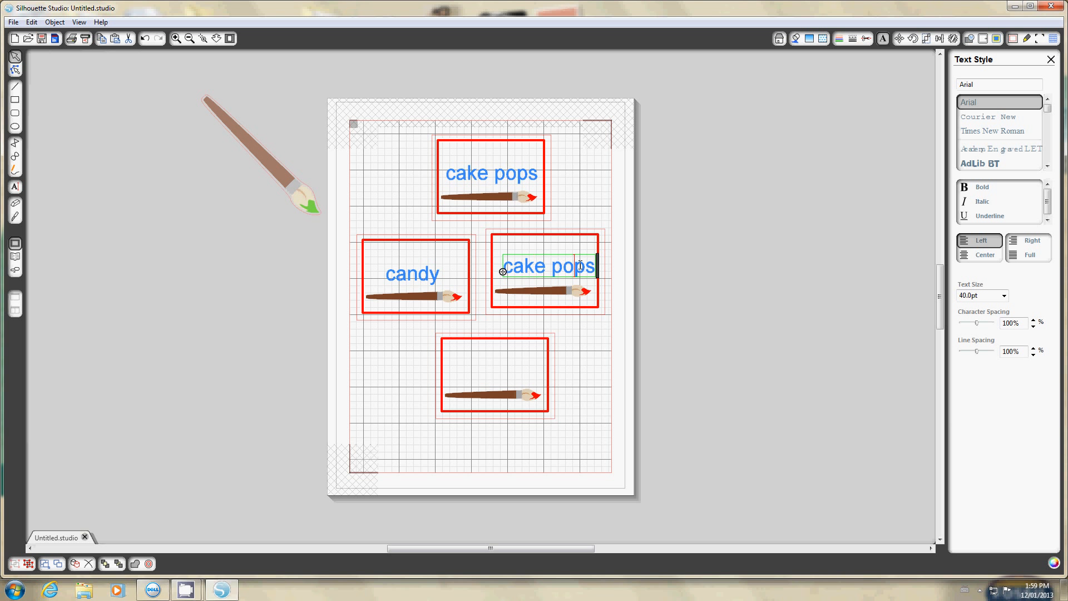
drag(581, 266, 528, 263)
text(dr)
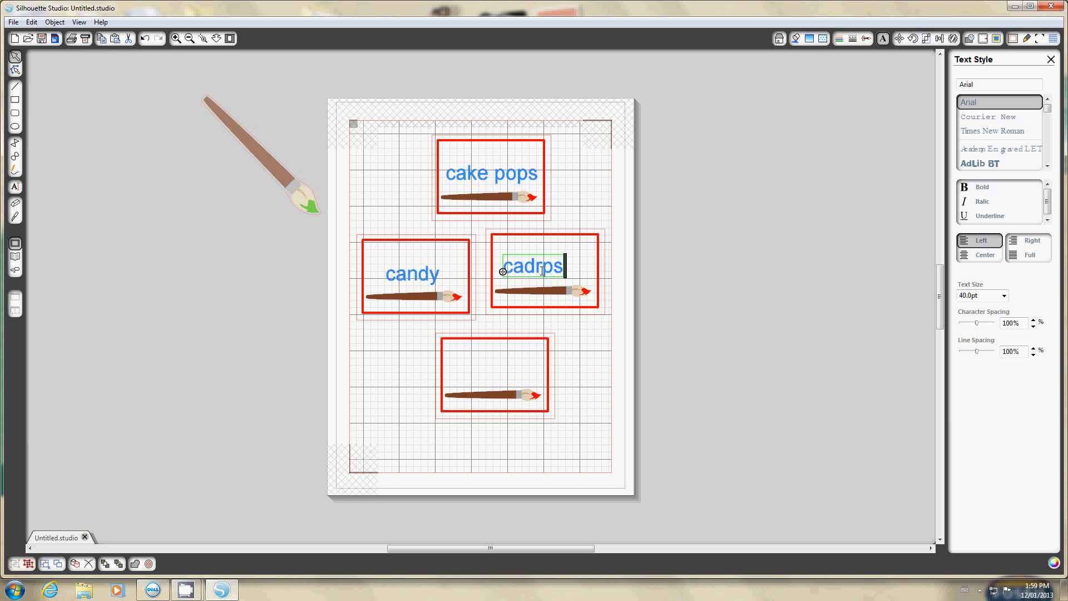
text(ink)
key(Delete)
click(533, 264)
click(528, 267)
key(BackSpace)
key(BackSpace)
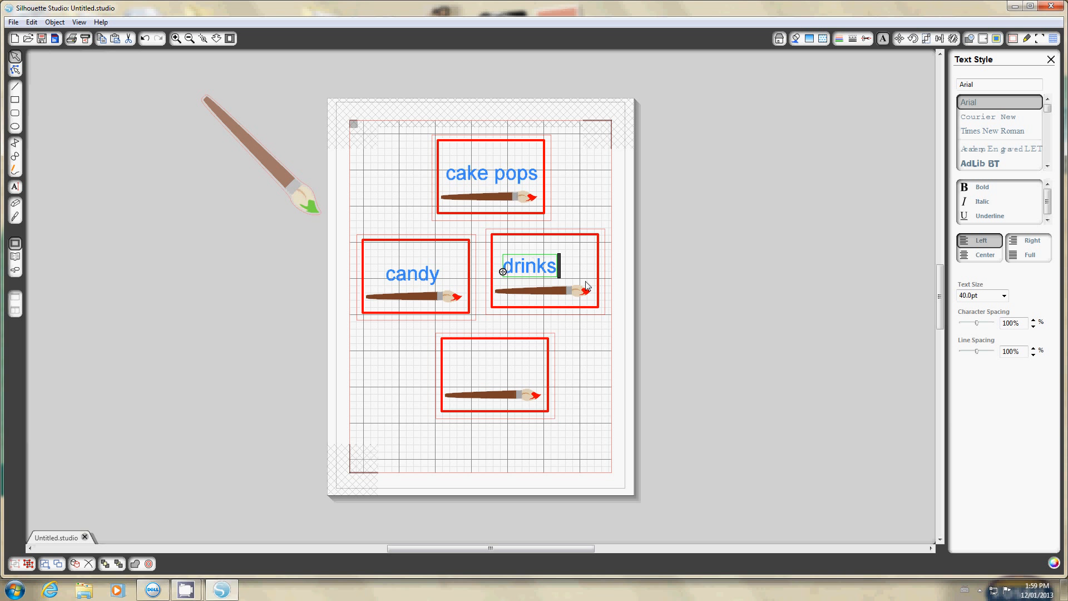
click(579, 312)
drag(545, 272, 566, 278)
click(577, 354)
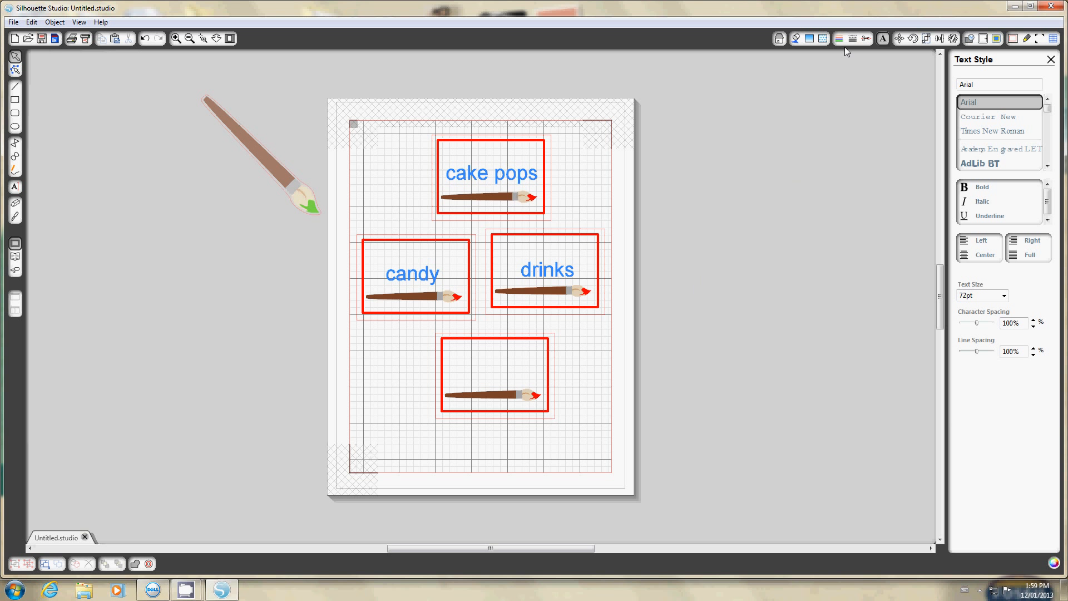
Step: Preview the cut lines of the four labels and the green-tipped brush
click(866, 39)
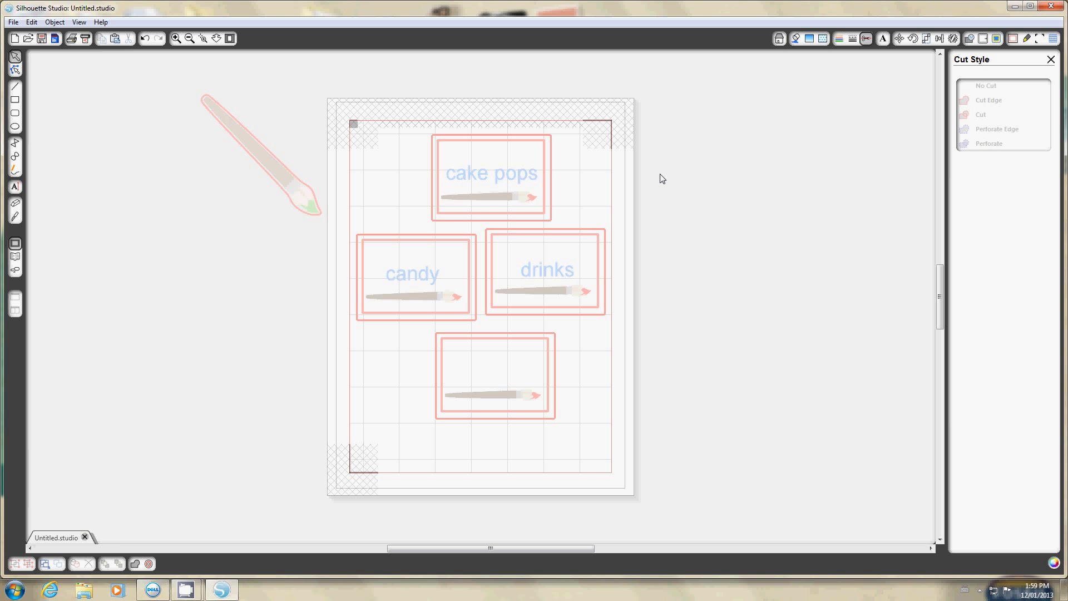
click(780, 38)
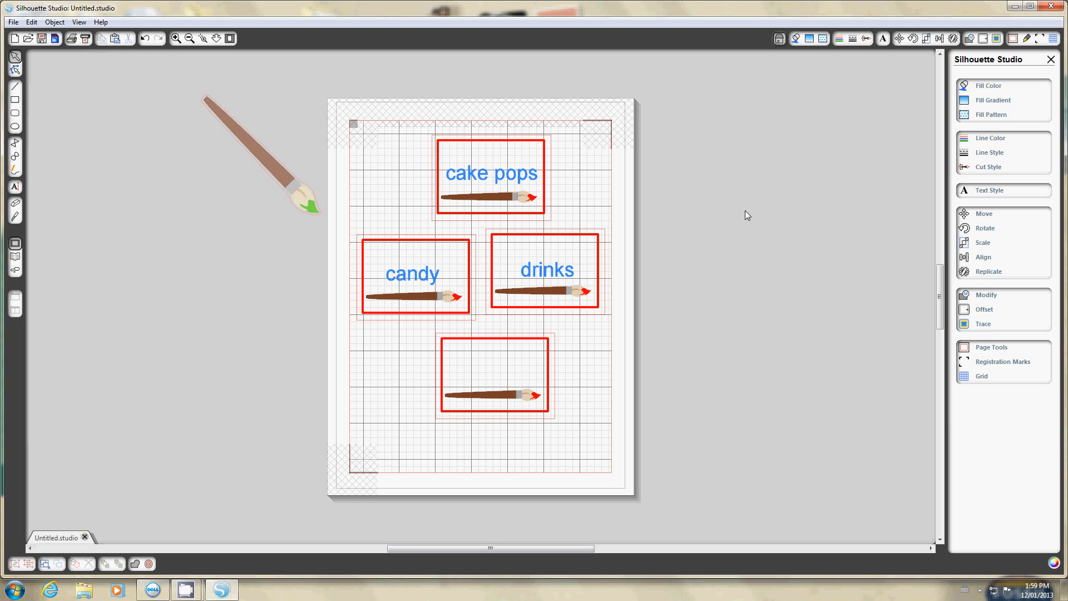
Step: Enlarge the green-tipped brush with its cut outline to about 7.85 in wide and move it to the page's left side, clear of the labels
mouse_move(310, 209)
mouse_down()
mouse_move(394, 223)
mouse_move(481, 303)
mouse_move(595, 369)
mouse_up()
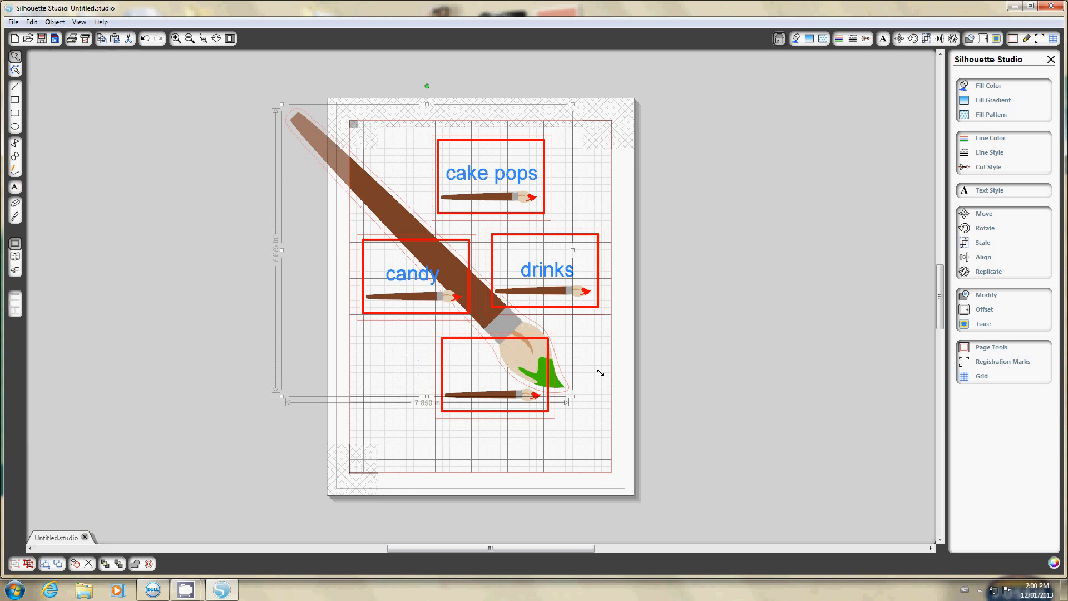
mouse_move(421, 234)
mouse_down()
mouse_move(328, 208)
mouse_move(239, 209)
mouse_up()
Step: Delete the four red-bordered labels together with their red-tipped brushes and offset outlines
click(427, 243)
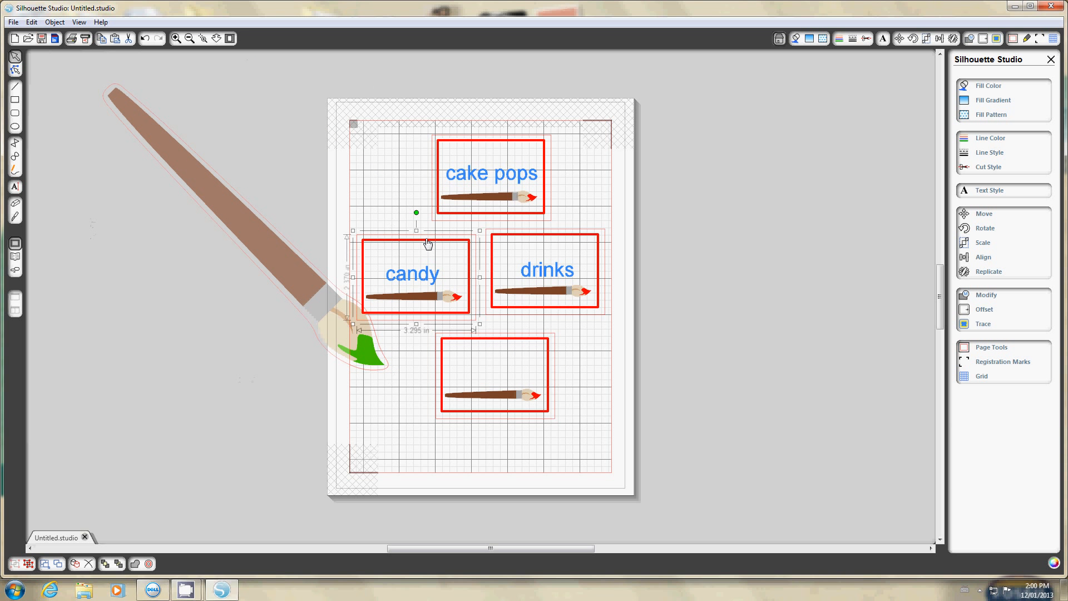
key(Delete)
click(462, 217)
key(Delete)
click(495, 243)
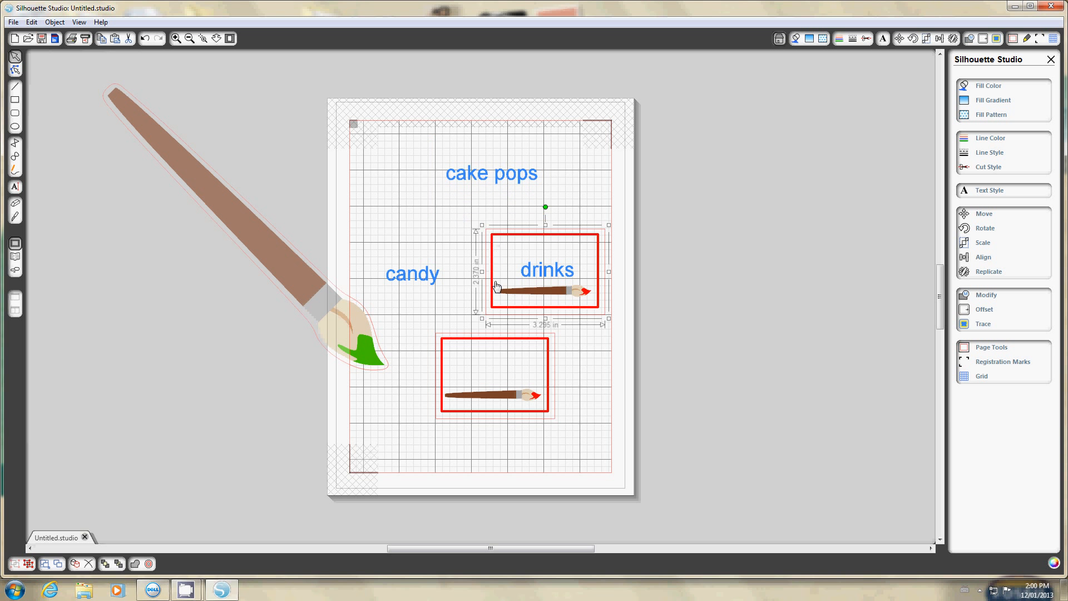
key(Delete)
click(489, 349)
key(Delete)
Step: Delete the leftover "drinks", "cake pops" and "candy" texts from the page
click(538, 271)
key(Delete)
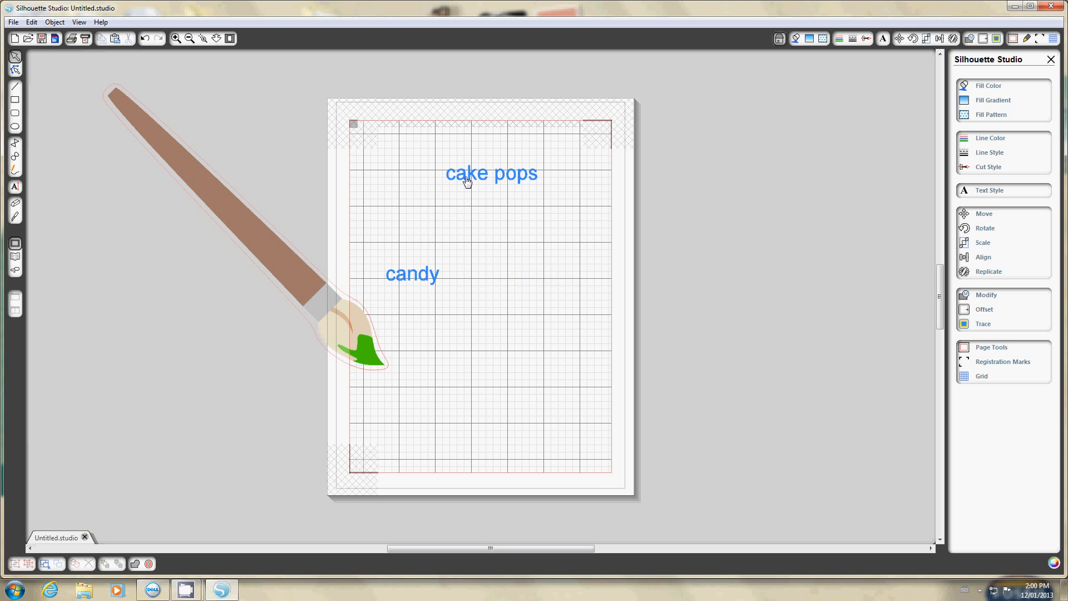
click(466, 179)
key(Delete)
click(414, 273)
key(Delete)
Step: Place the green-tipped brush inside the page's cut area, scaled down to about 5.78 in wide
drag(362, 330, 590, 384)
click(617, 430)
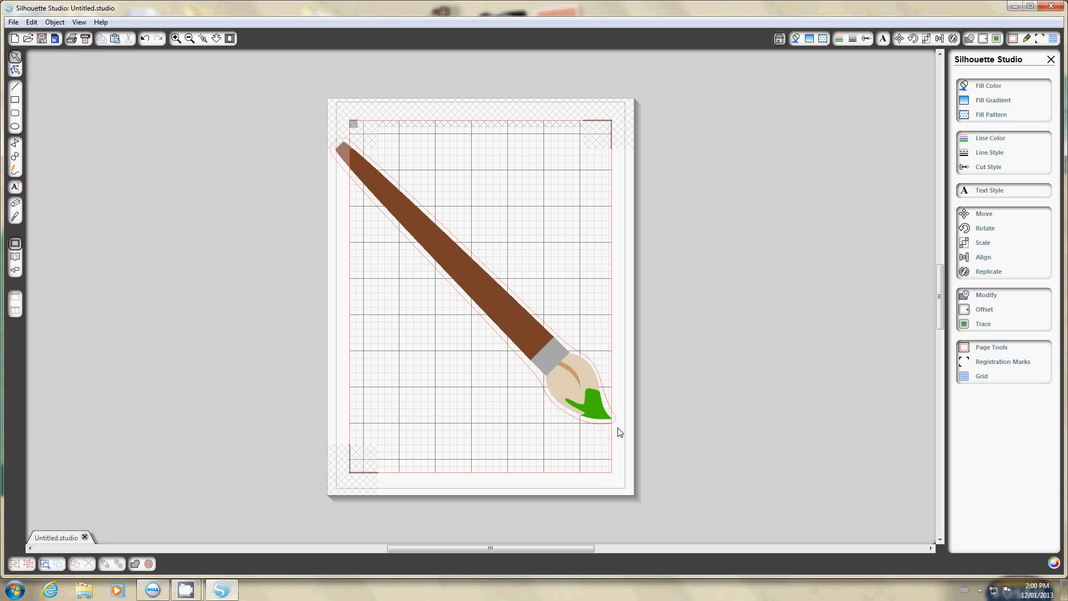
click(607, 420)
mouse_move(619, 432)
mouse_down()
mouse_move(562, 408)
mouse_move(522, 374)
mouse_up()
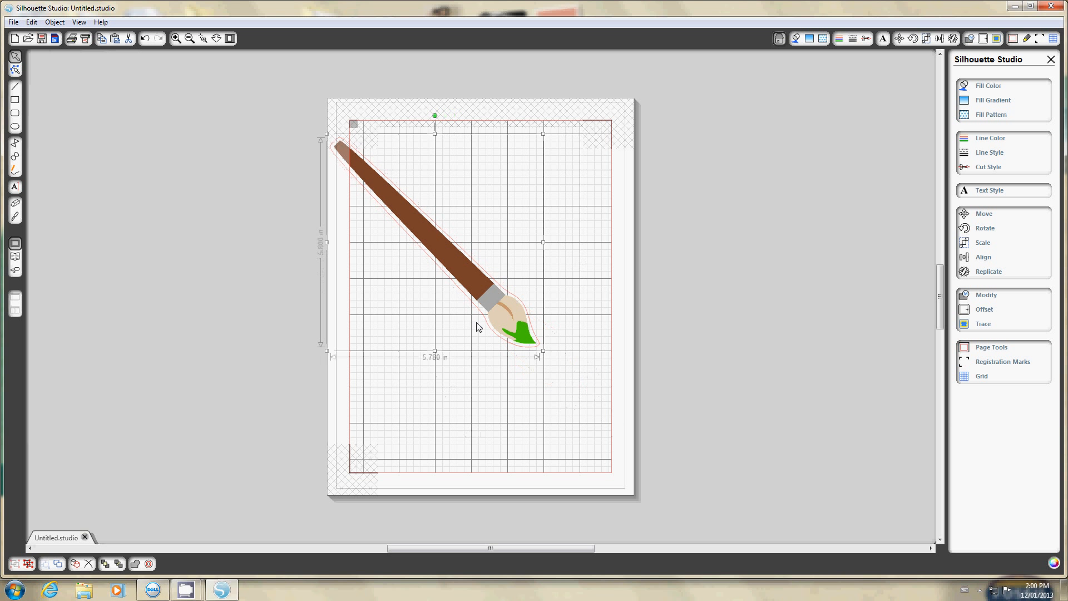
drag(488, 310, 526, 375)
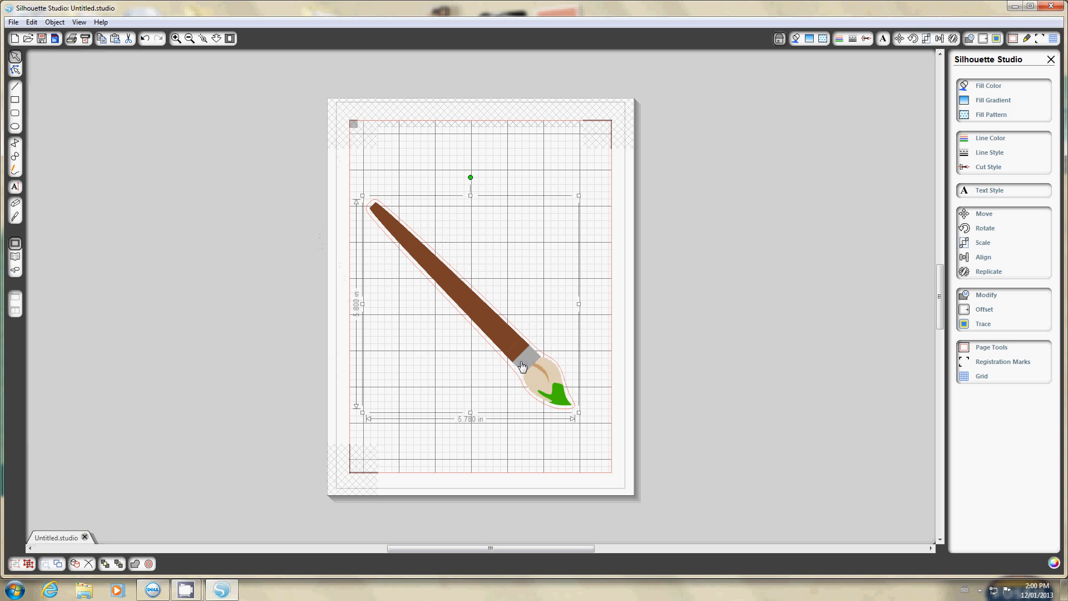
click(470, 183)
click(484, 341)
mouse_move(184, 594)
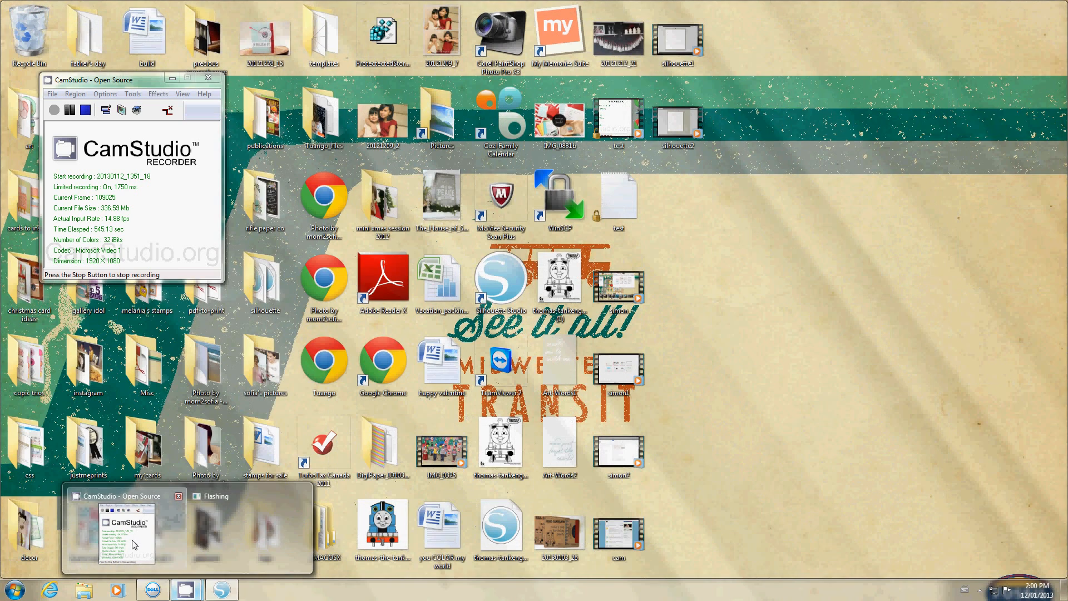
click(133, 537)
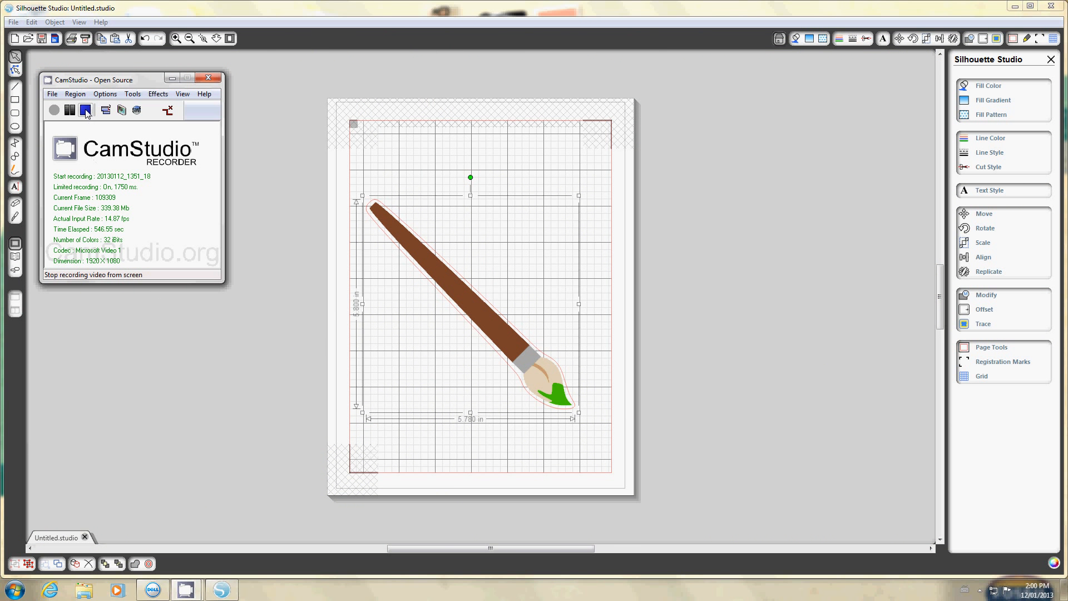